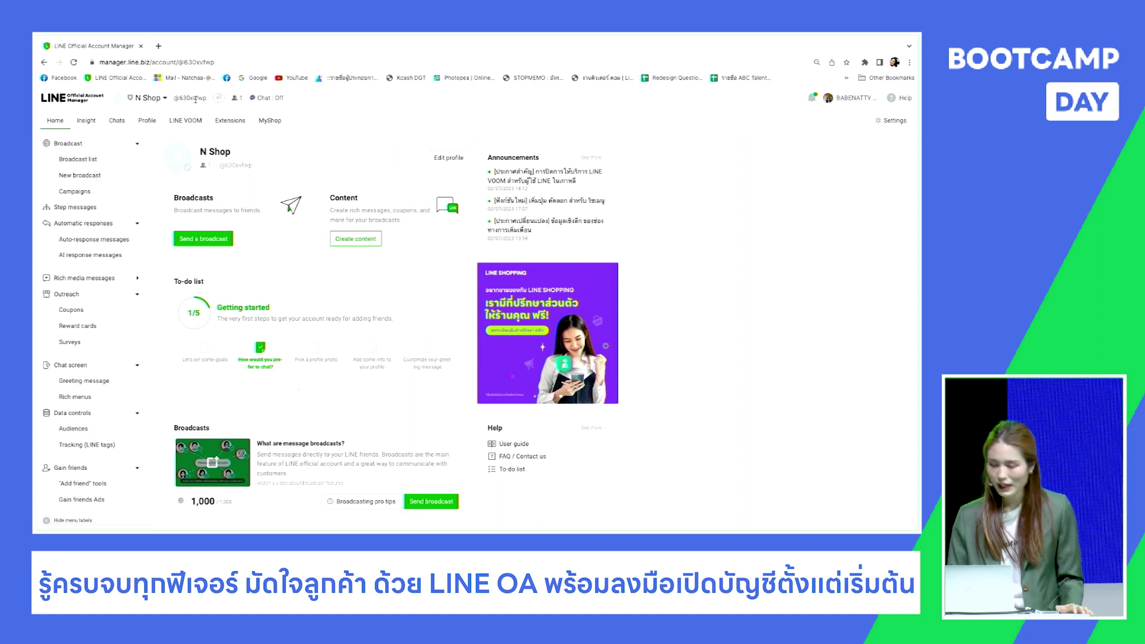
Step: Review N Shop's basic ID and account settings page, and return to the account's home page
left_click_drag(174, 98, 206, 100)
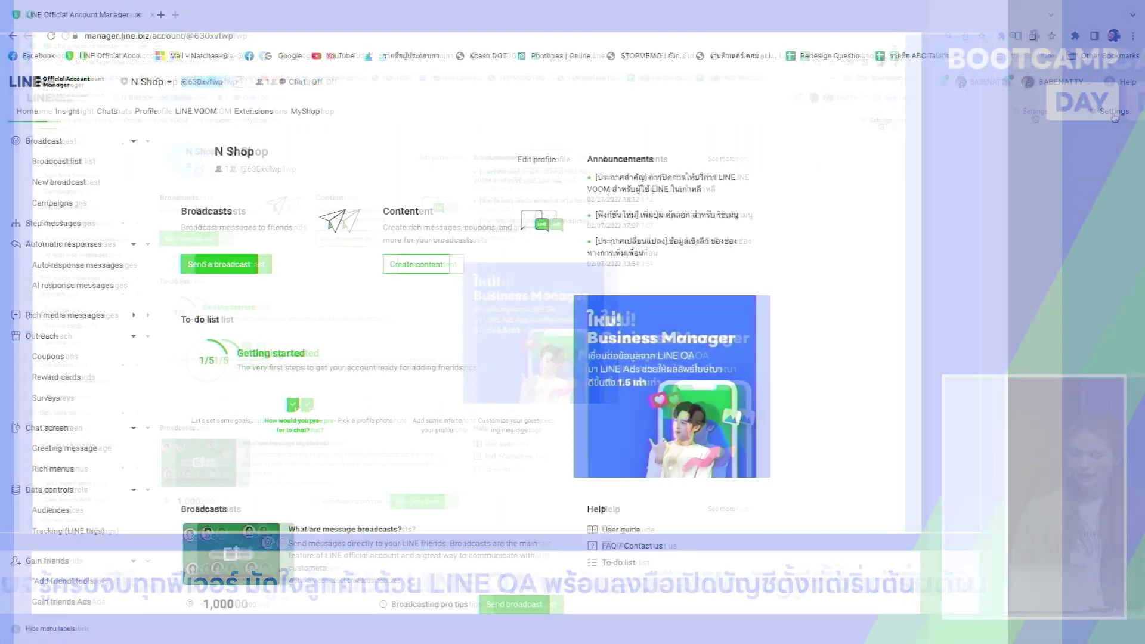
left_click(895, 121)
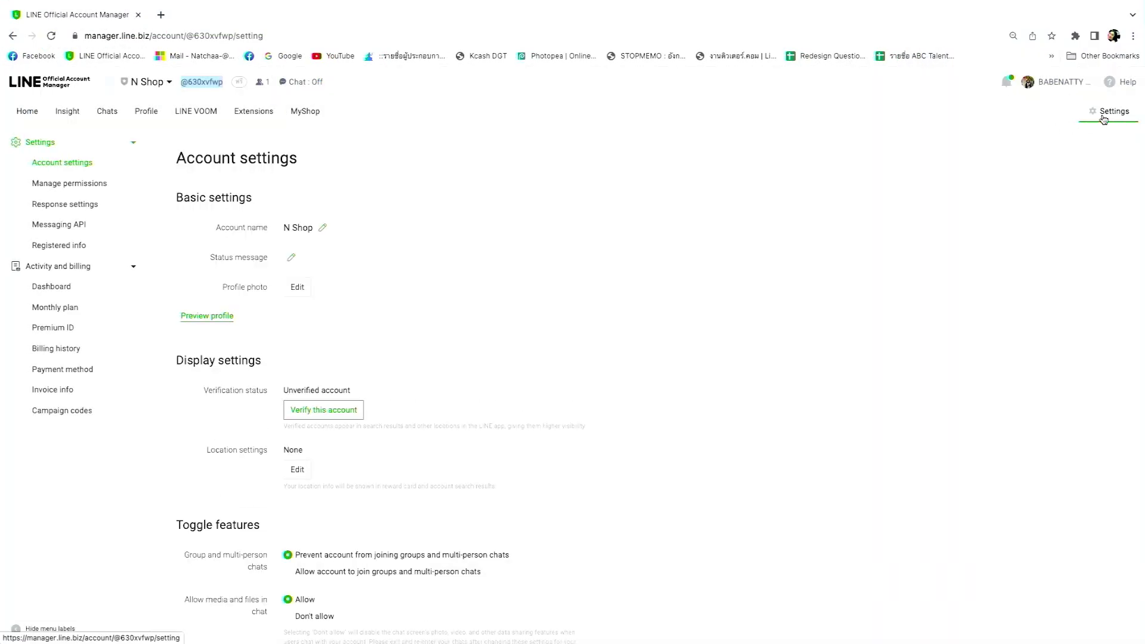
scroll(244, 488, "down", 2)
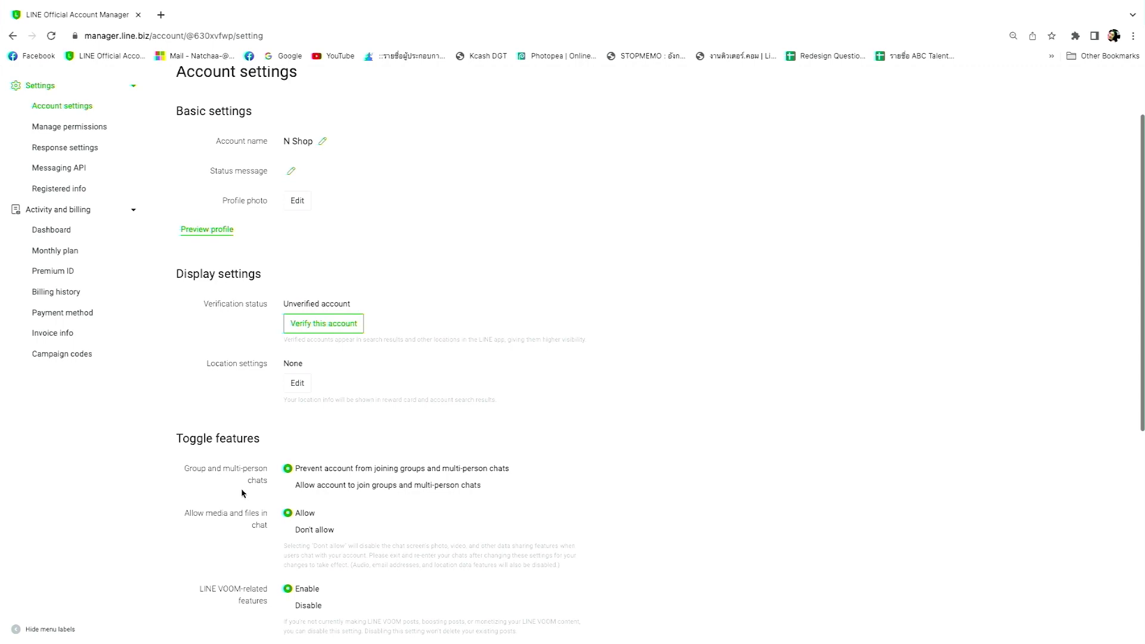
scroll(242, 492, "up", 2)
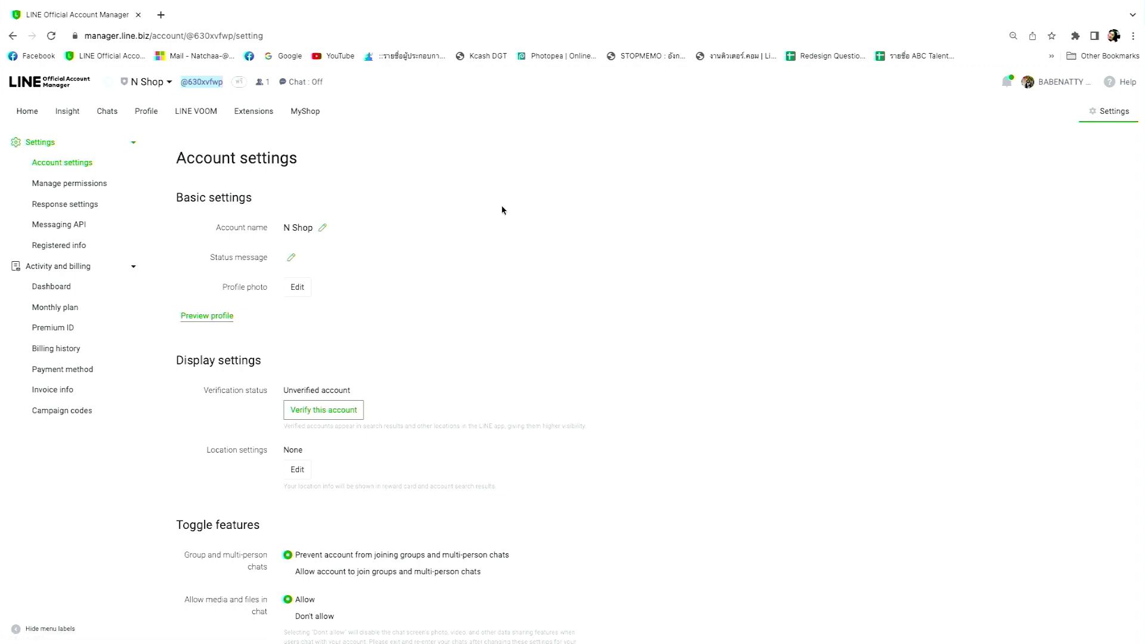
left_click(23, 121)
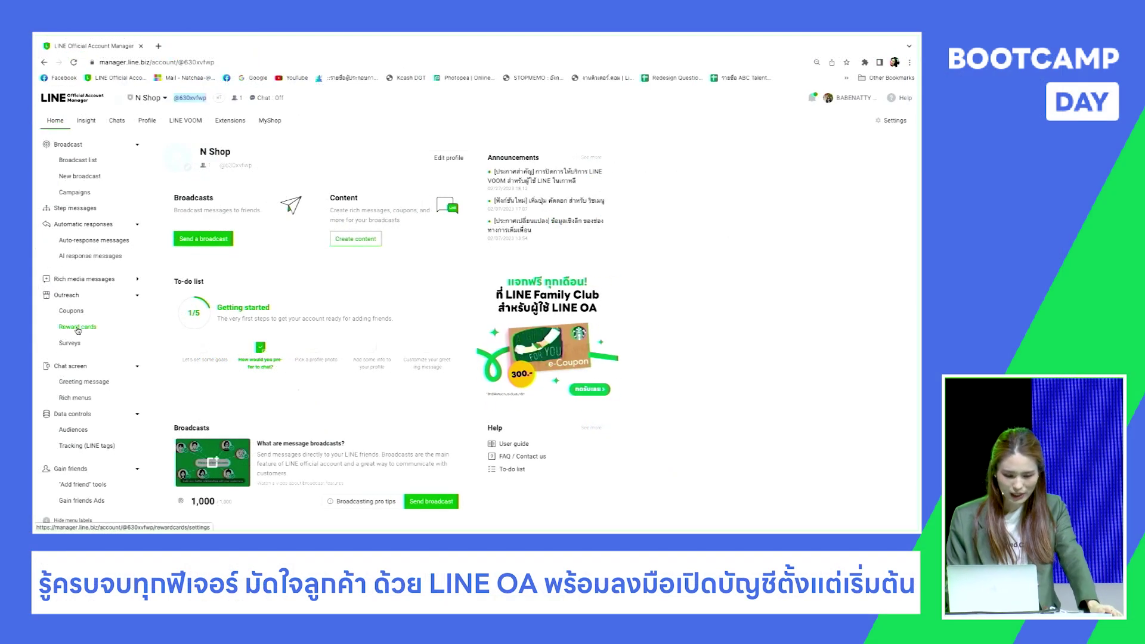
Step: Open the LINE Business ID profile settings and update the display language to ภาษาไทย
left_click(849, 98)
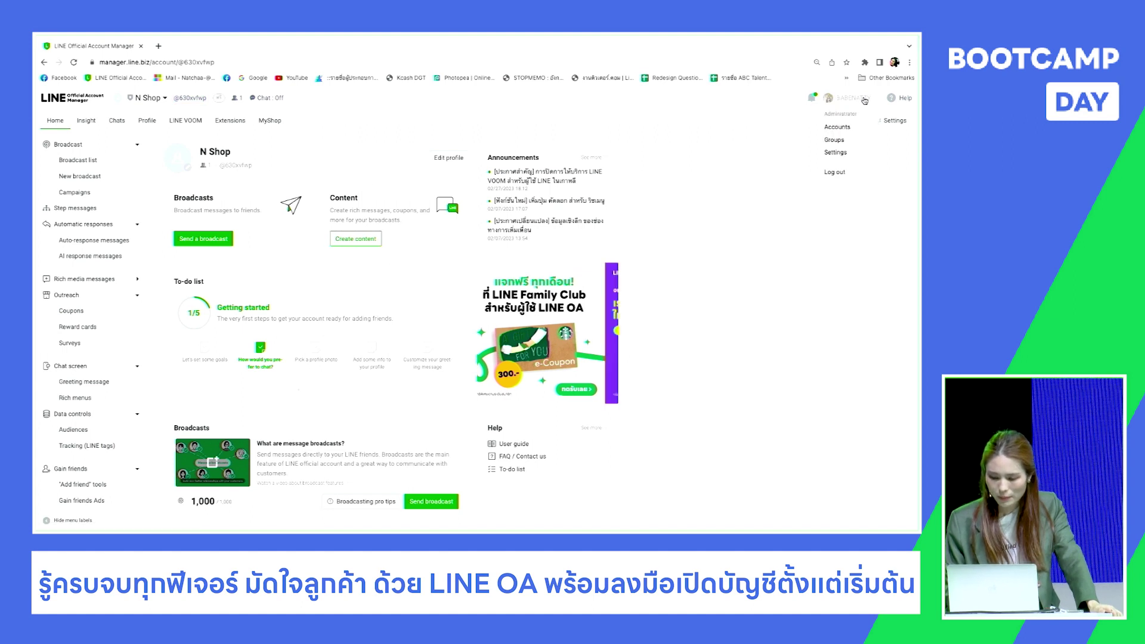
left_click(834, 153)
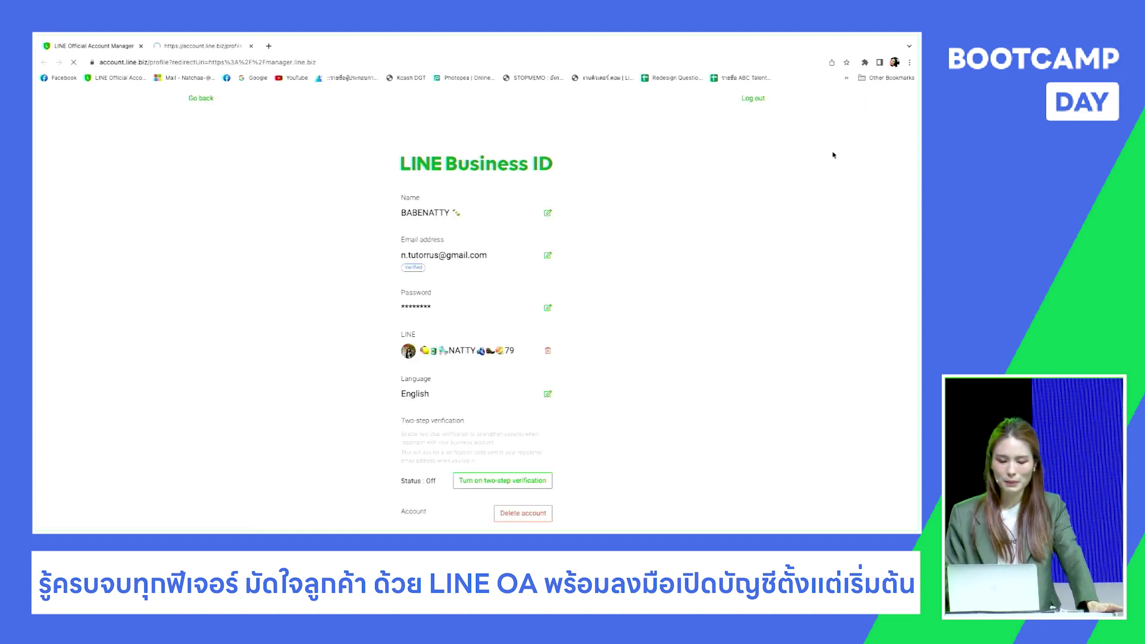
left_click(83, 46)
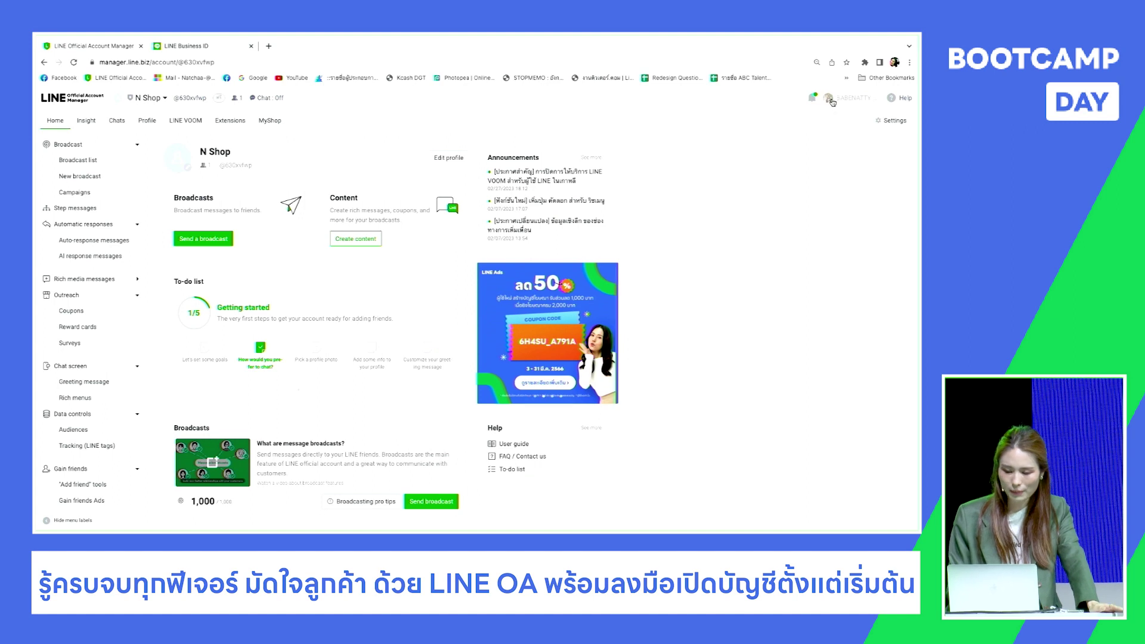
left_click(231, 47)
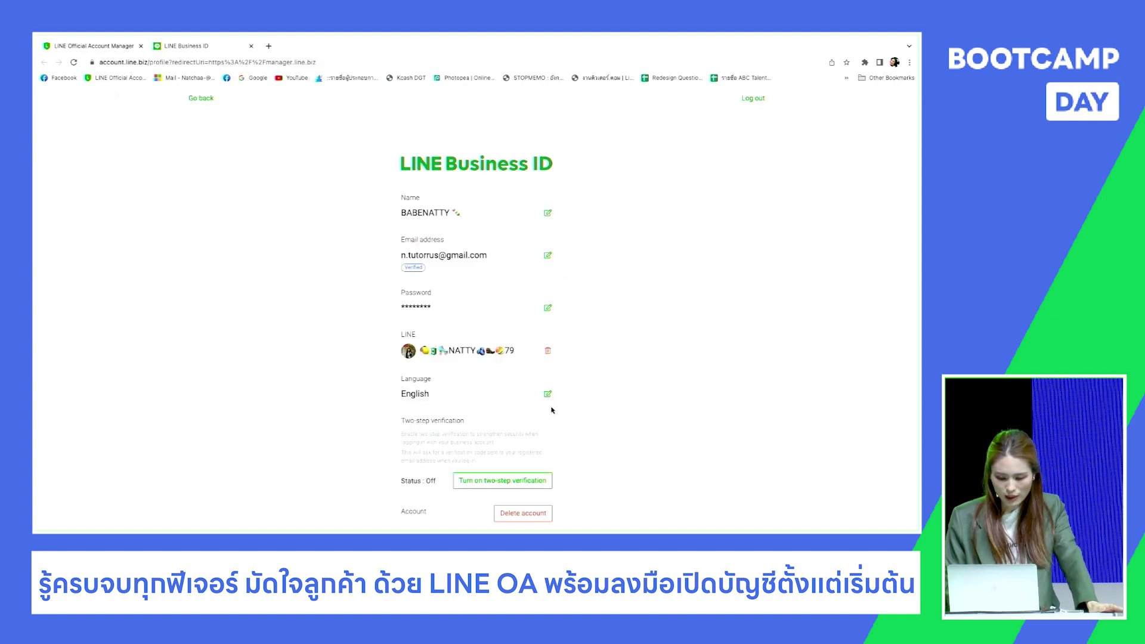
left_click(547, 394)
left_click(415, 312)
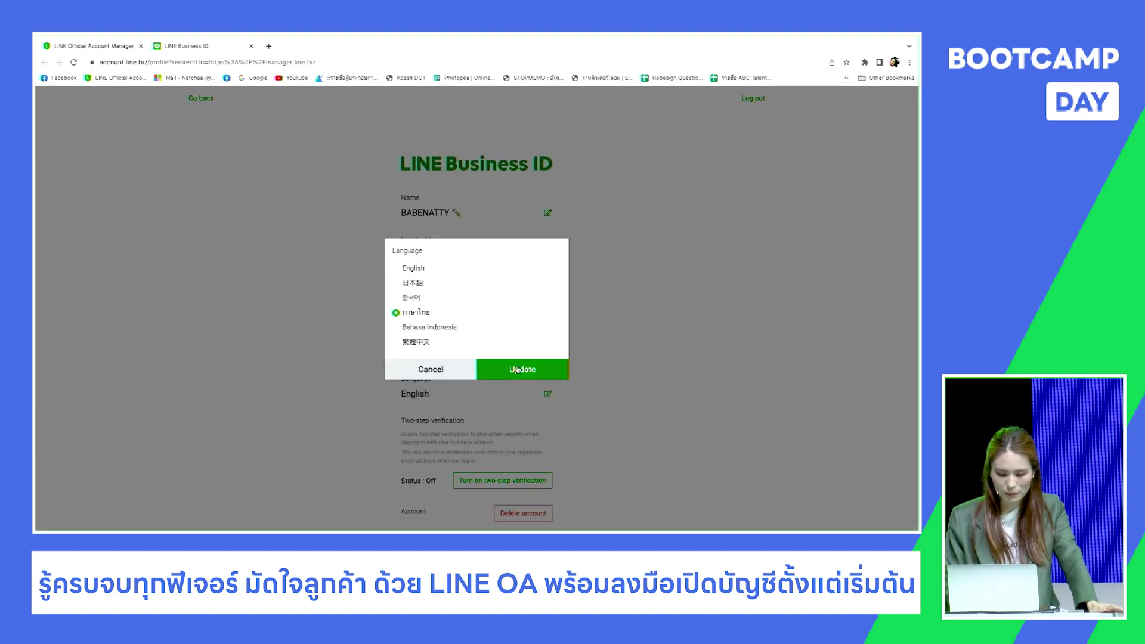
left_click(523, 369)
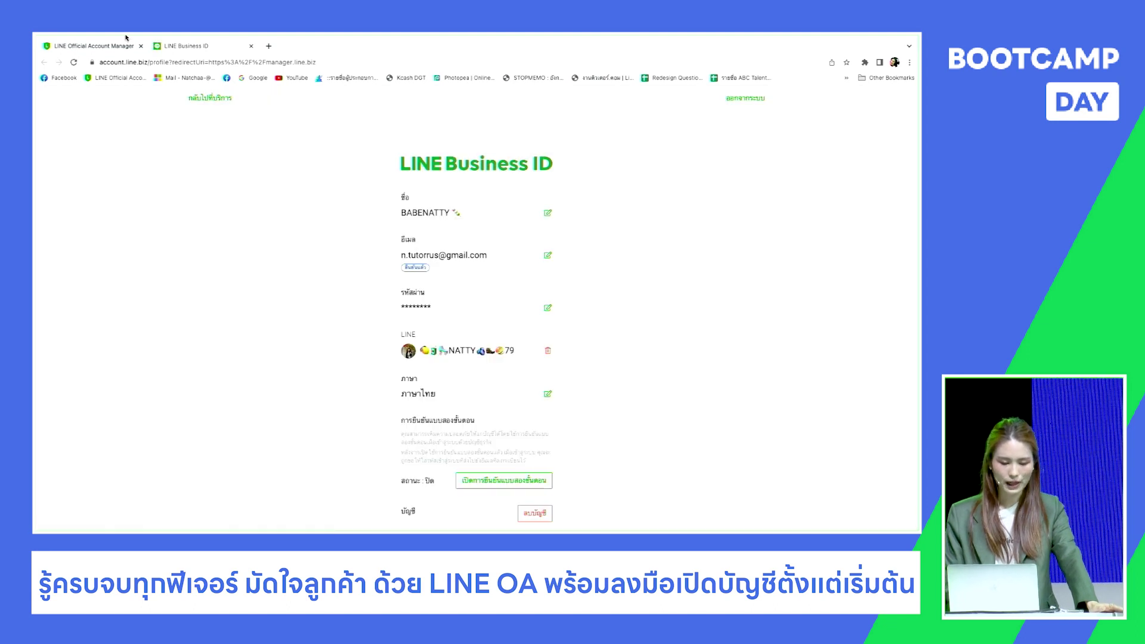
Step: Go back to the account list, reopen the N Shop account and close the duplicate browser tab
left_click(215, 101)
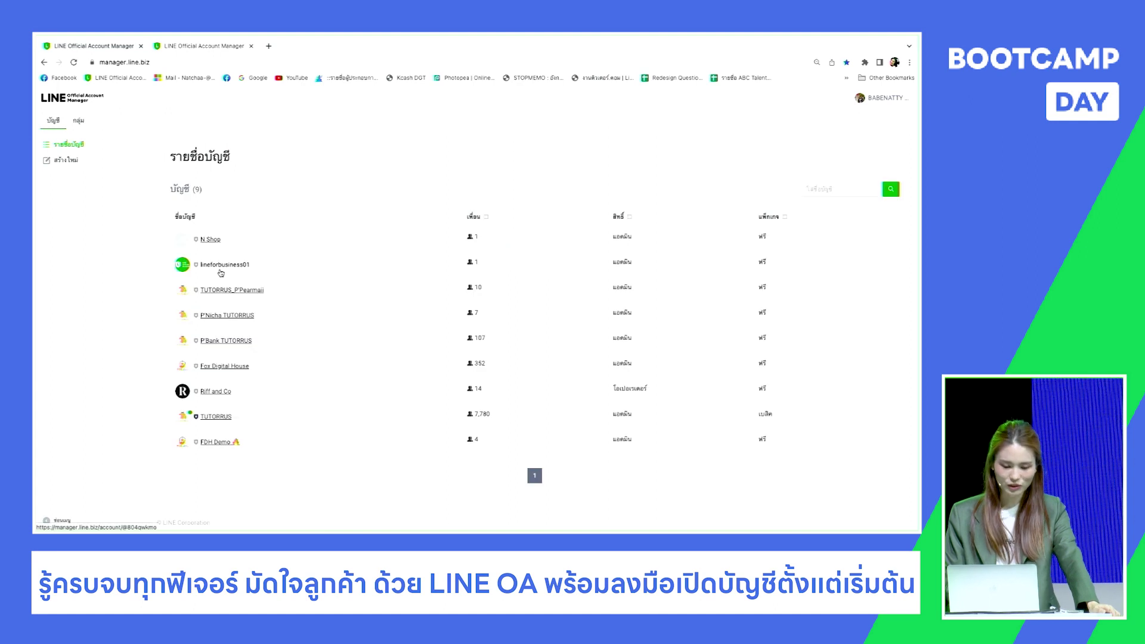
left_click(209, 240)
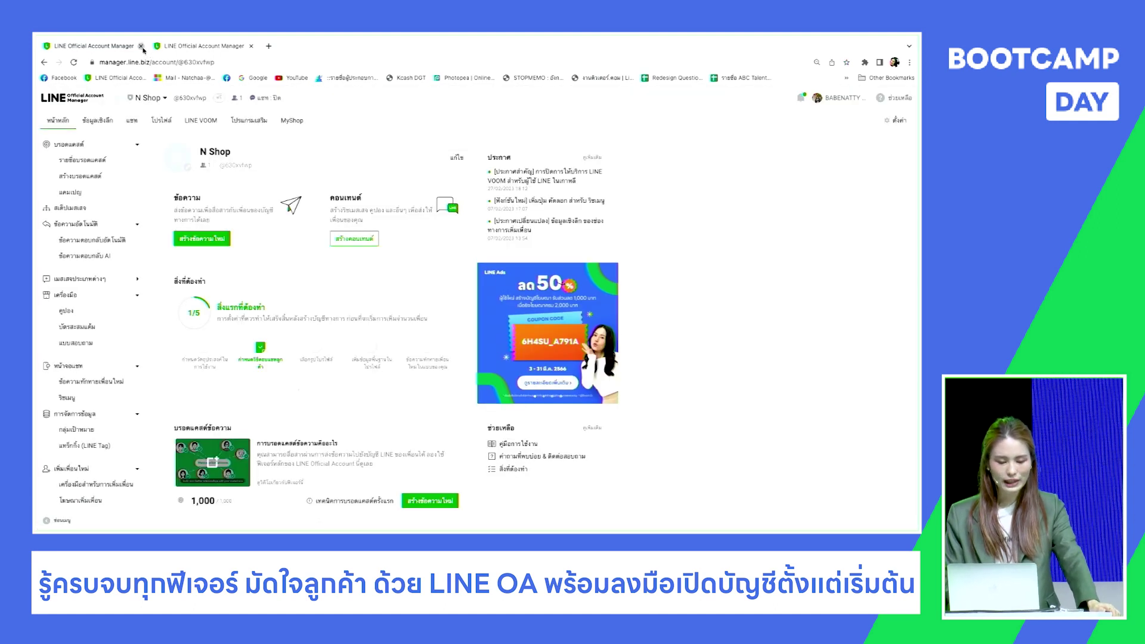
left_click(141, 47)
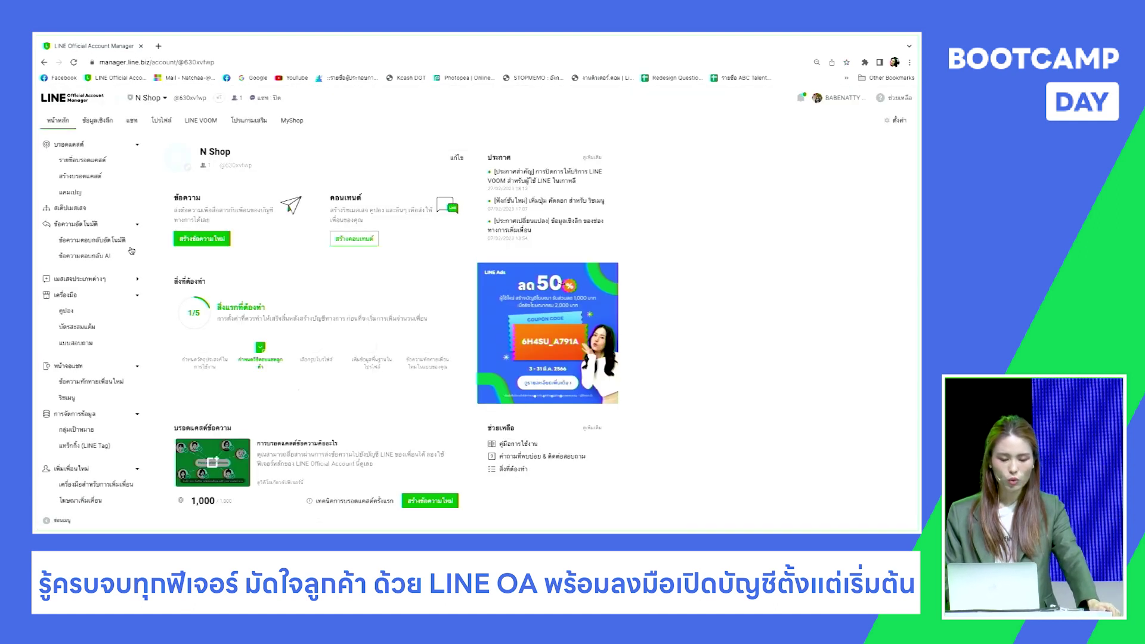
Step: Collapse the broadcast, automatic response, tools, data management and add-friends groups, keeping the chat screen group expanded
left_click(137, 147)
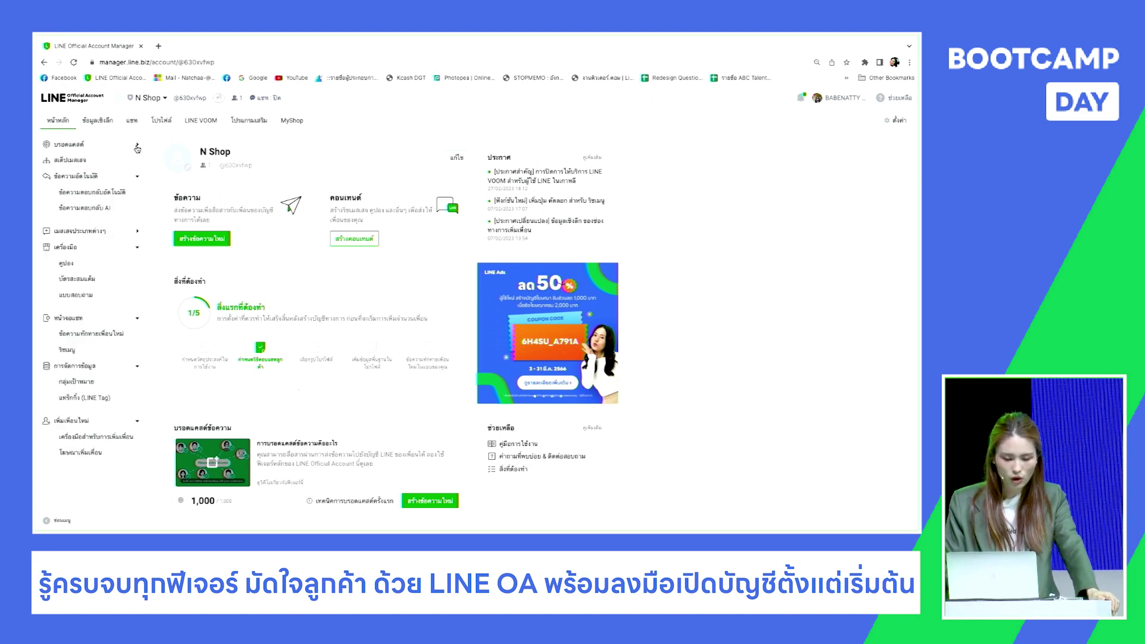
left_click(137, 177)
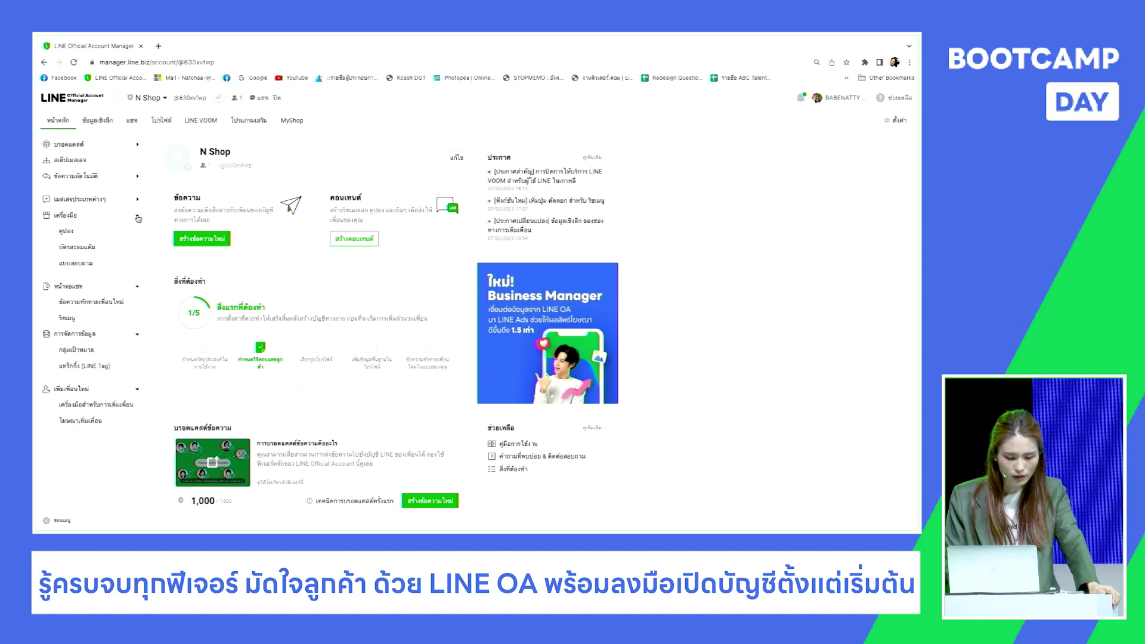
left_click(137, 215)
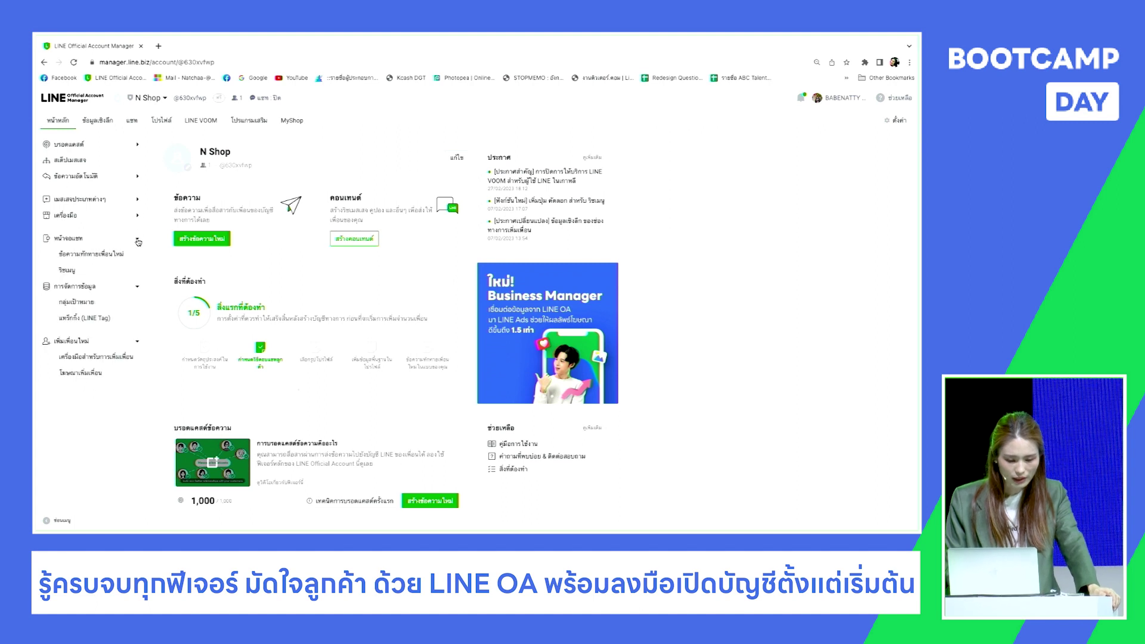
left_click(137, 288)
left_click(137, 309)
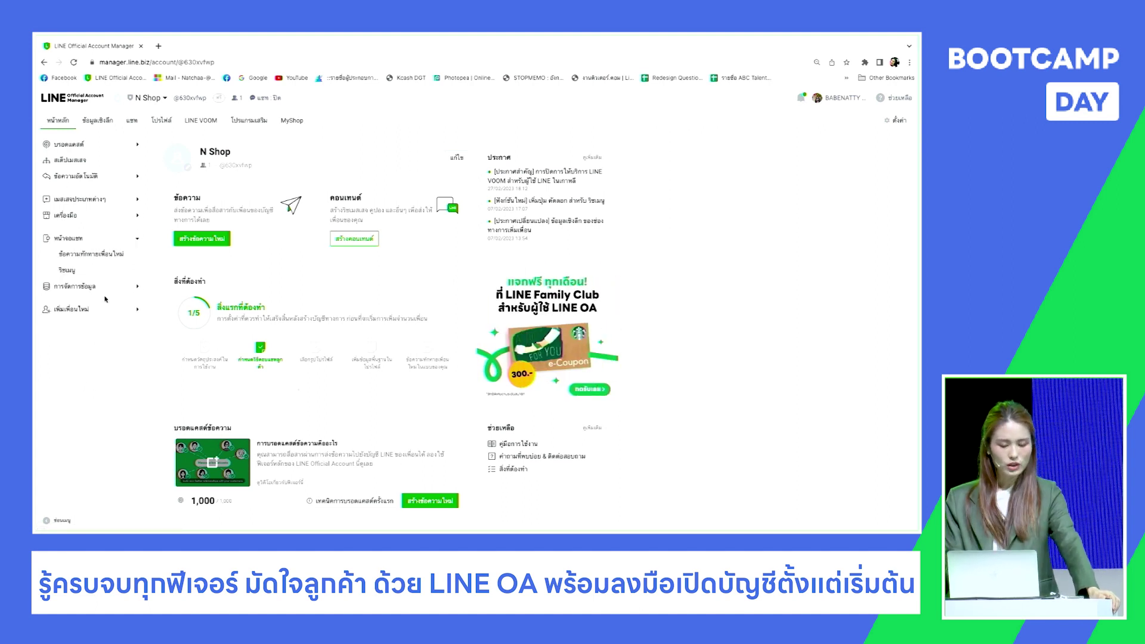
Step: Open the greeting message editor for new friends and dismiss the message template chooser
scroll(106, 299, "up", 5)
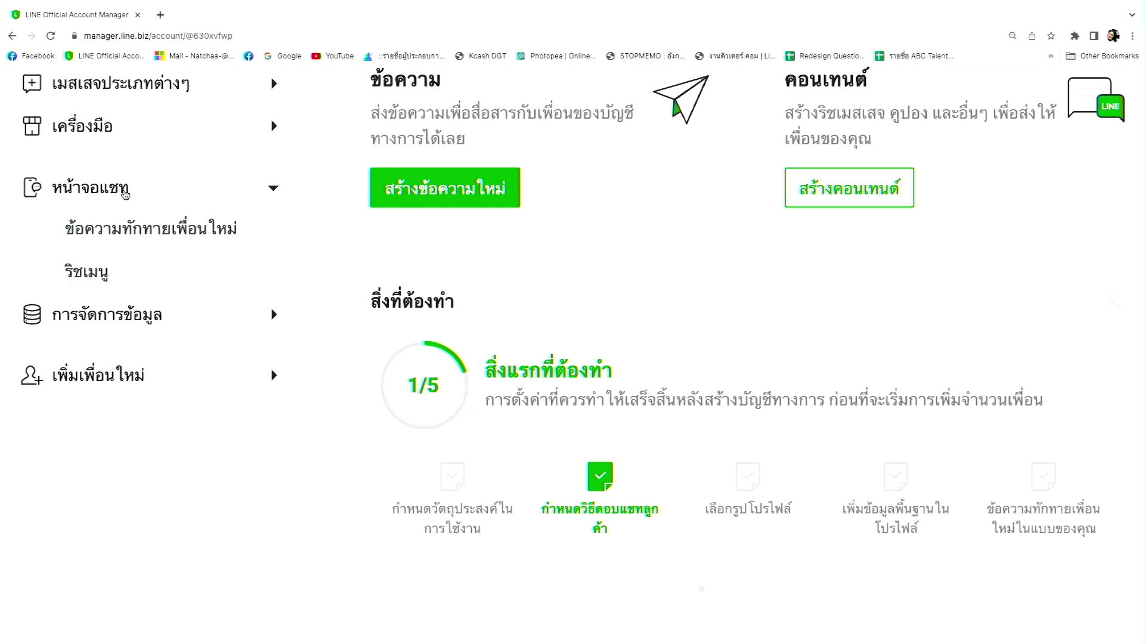
left_click(121, 238)
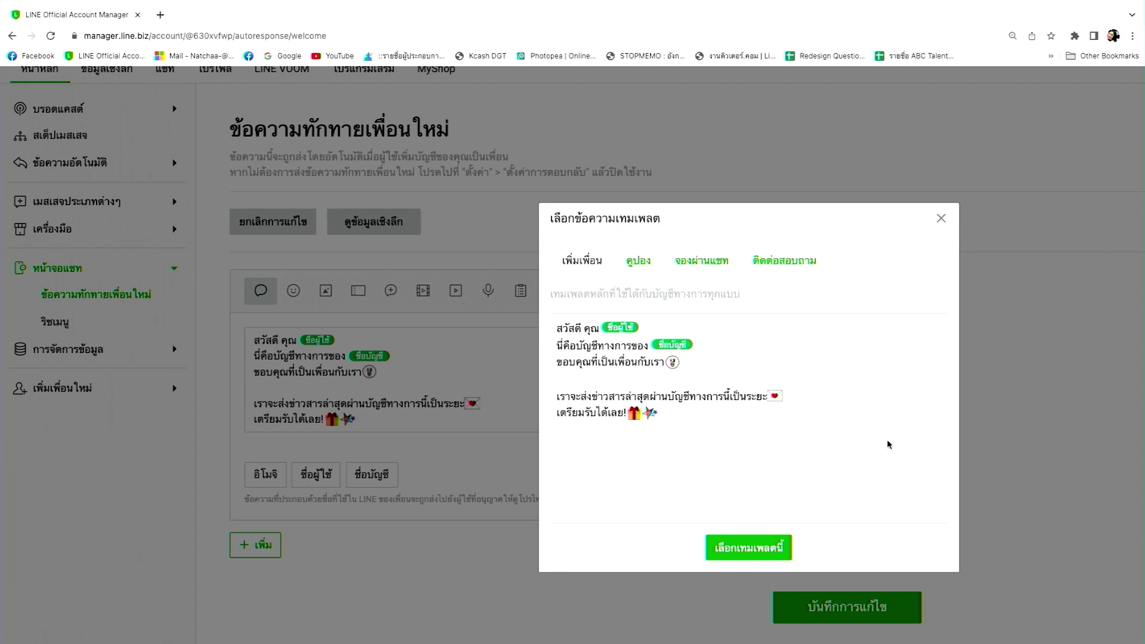
left_click(940, 222)
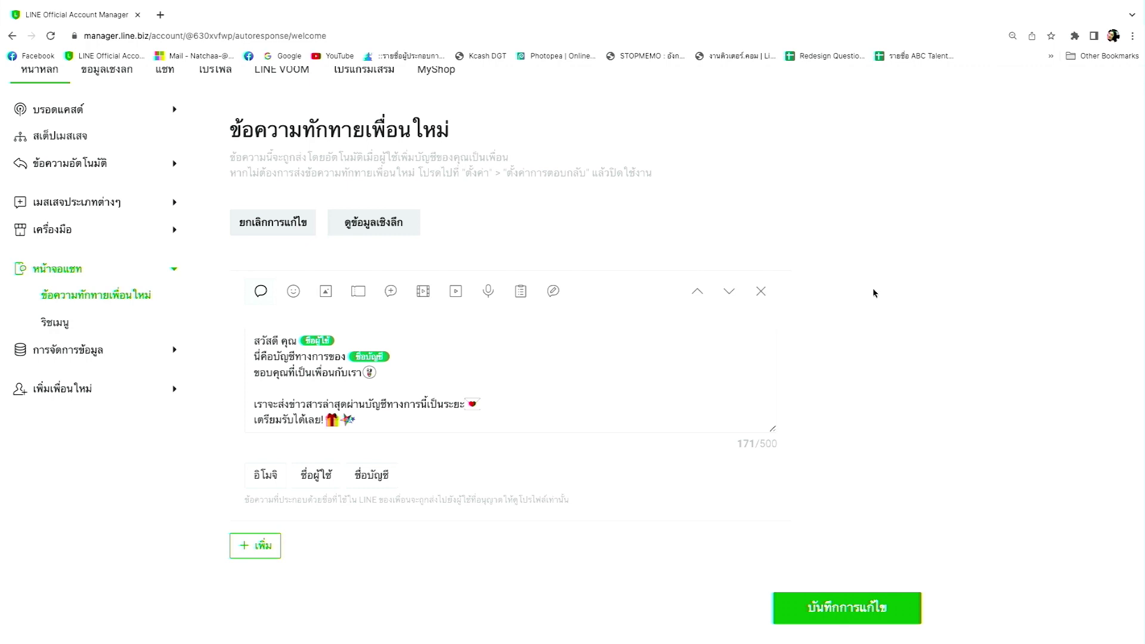
Step: Try adding extra message blocks below the greeting text and remove them again
left_click(273, 546)
scroll(274, 545, "down", 4)
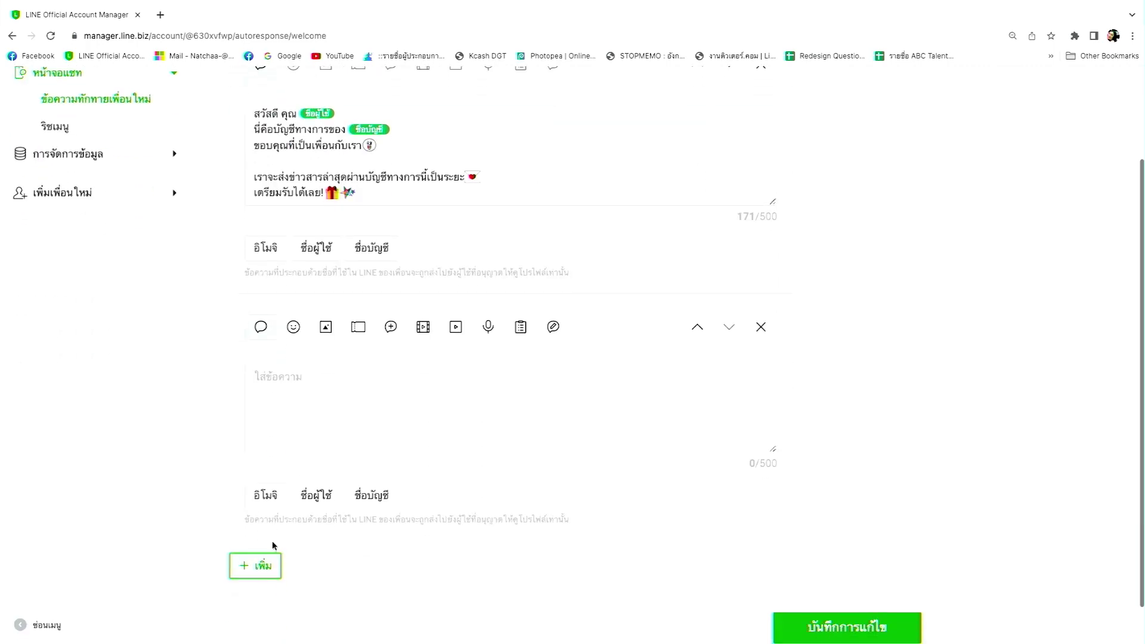
scroll(273, 545, "down", 1)
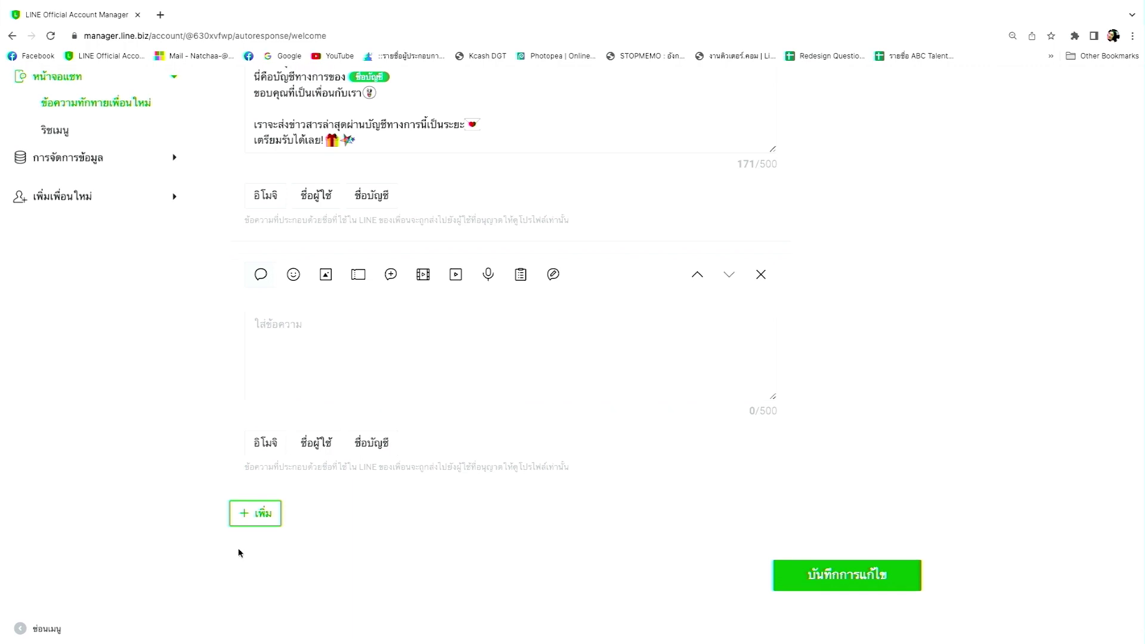
left_click(764, 279)
left_click(760, 316)
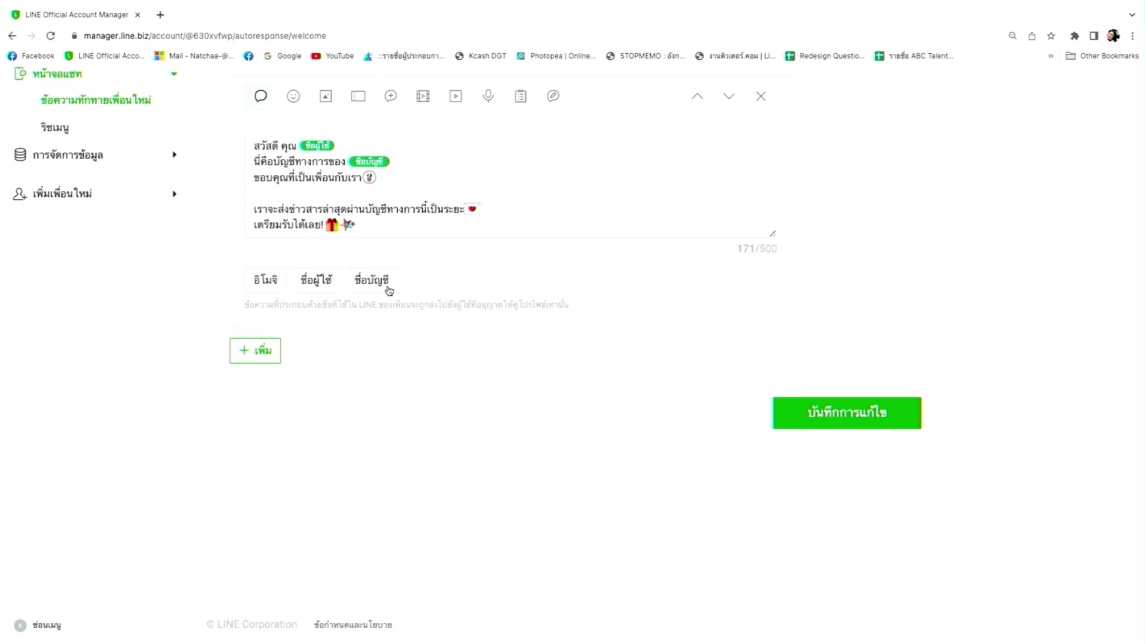
Step: Set the second greeting block to a rich message, view the saved rich messages and close the chooser without selecting one
scroll(388, 288, "up", 1)
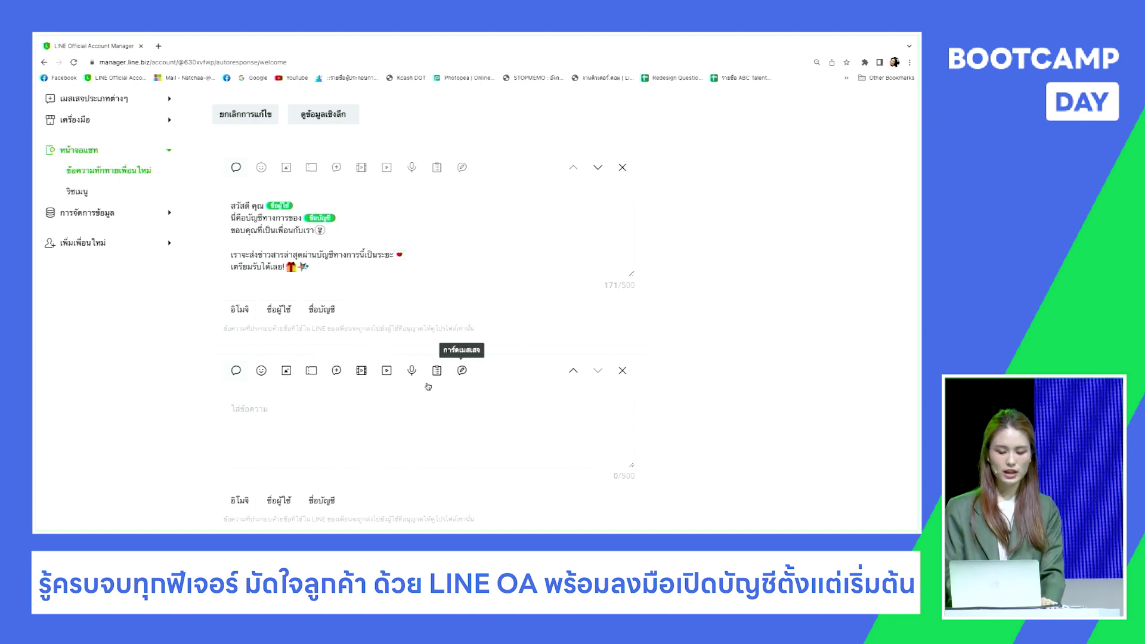
left_click(338, 371)
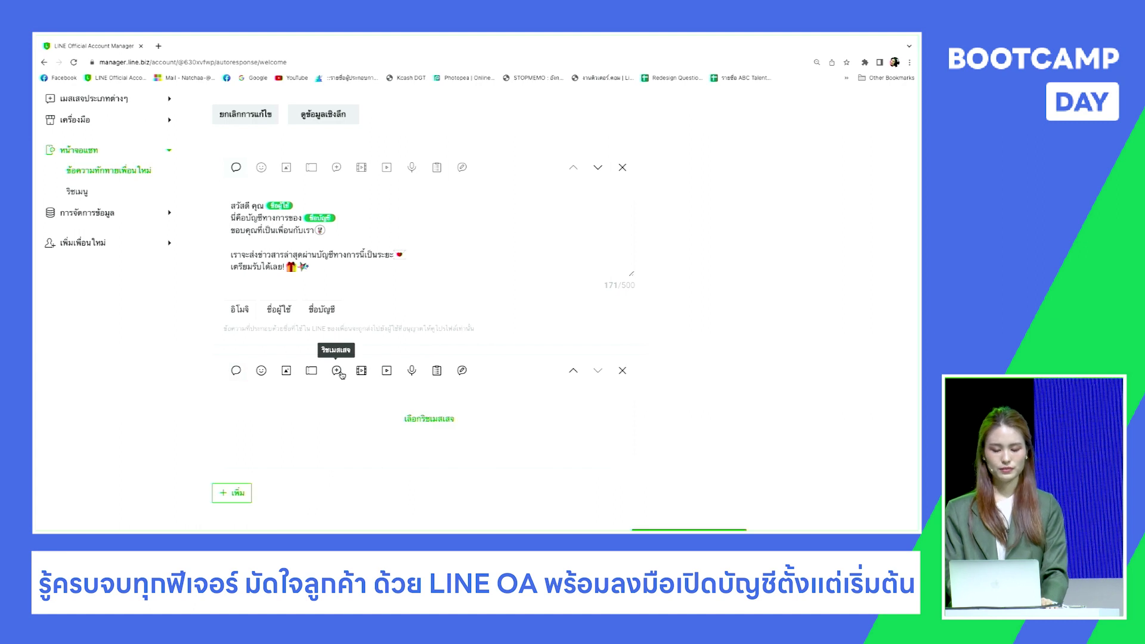
left_click(421, 421)
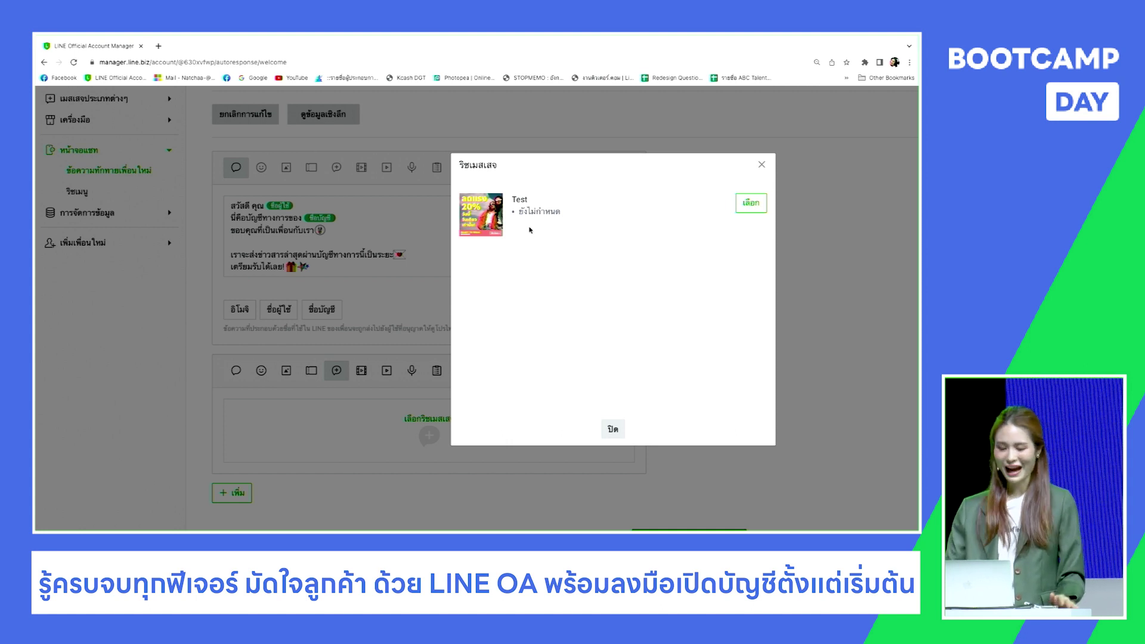
left_click(763, 165)
scroll(36, 227, "up", 2)
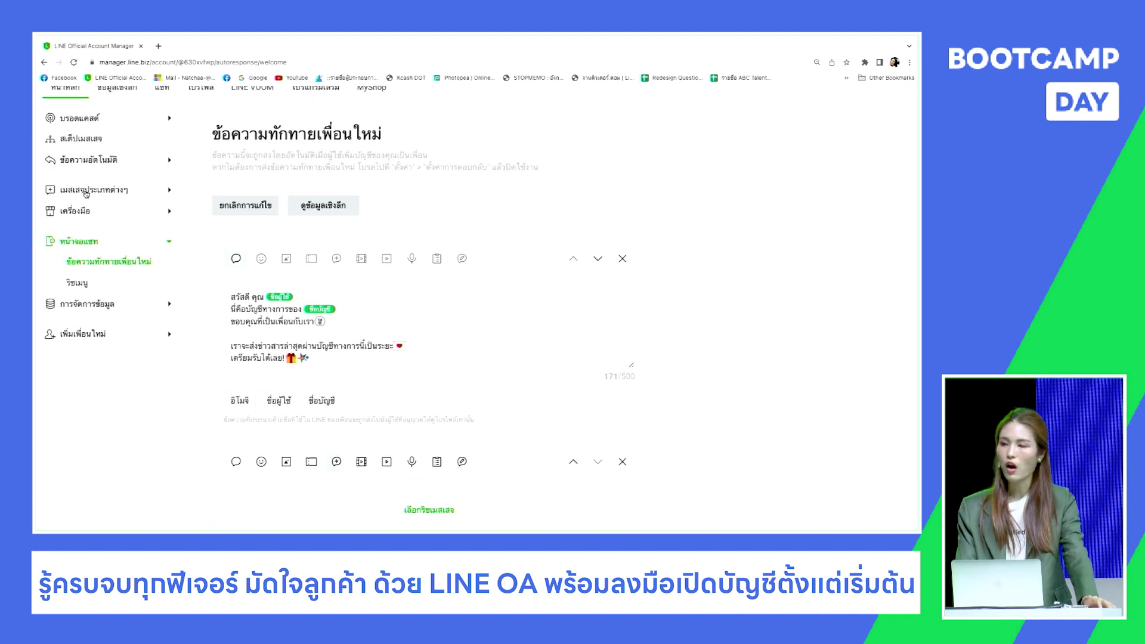
Step: Go to the rich message list under message types, discarding the unsaved greeting message edits
left_click(165, 191)
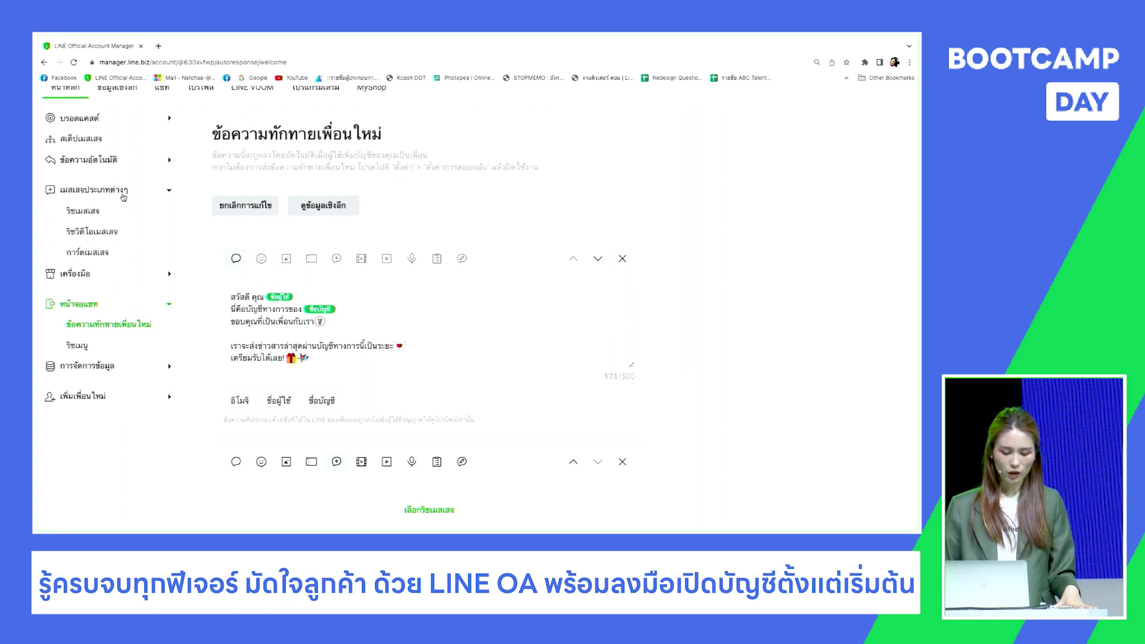
left_click(94, 215)
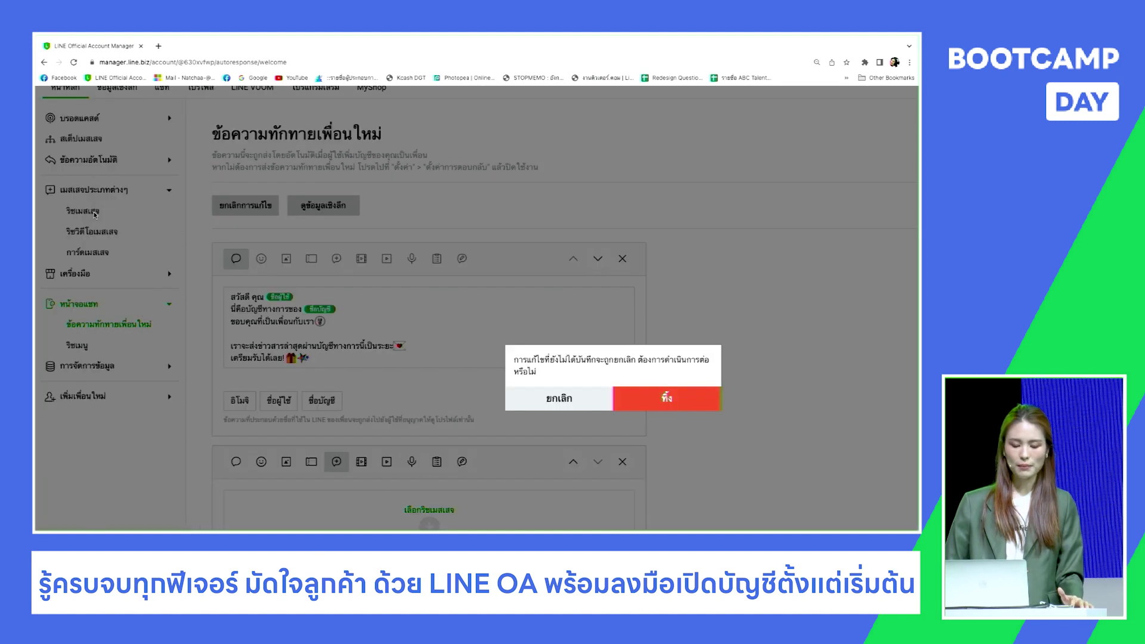
left_click(666, 399)
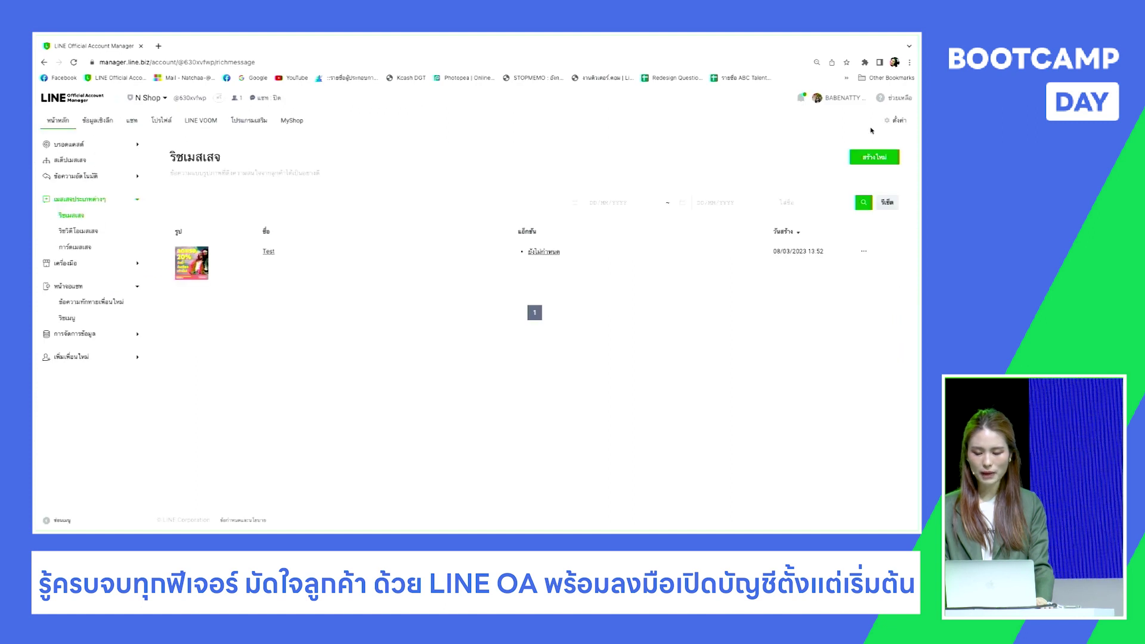
Step: Create a new rich message and apply the square template with a single full-size action area
left_click(883, 162)
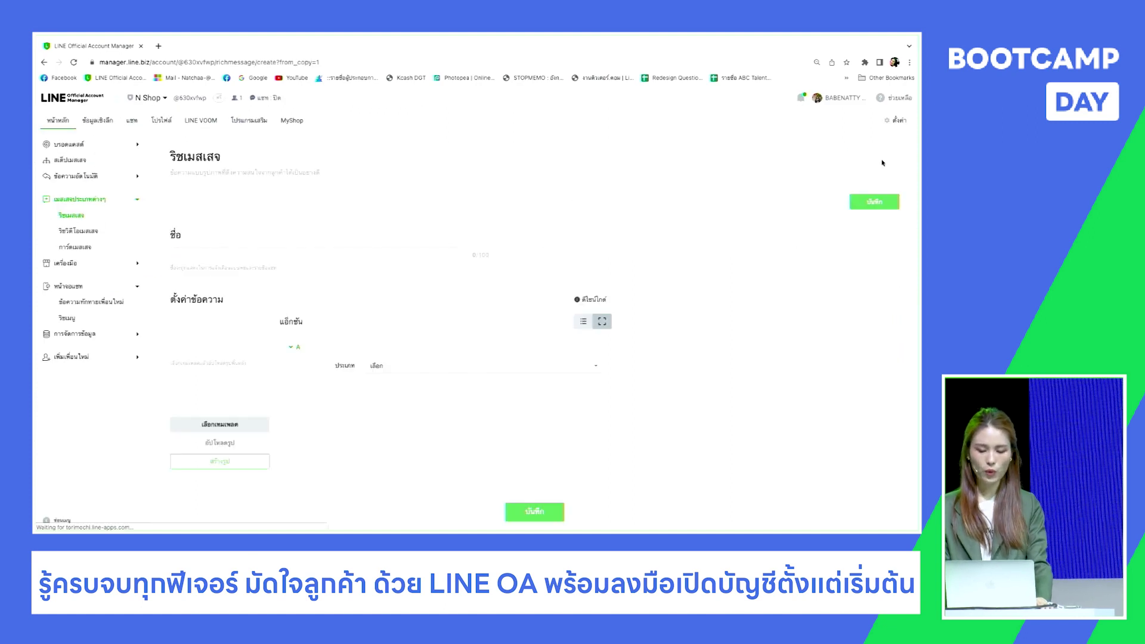
scroll(636, 289, "down", 1)
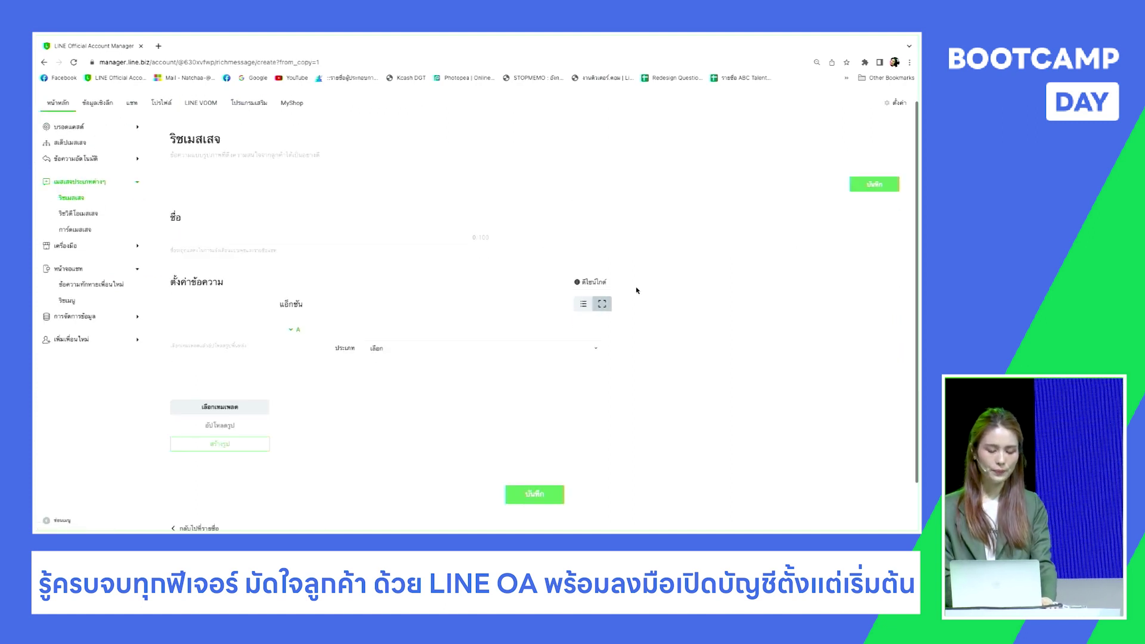
left_click(233, 413)
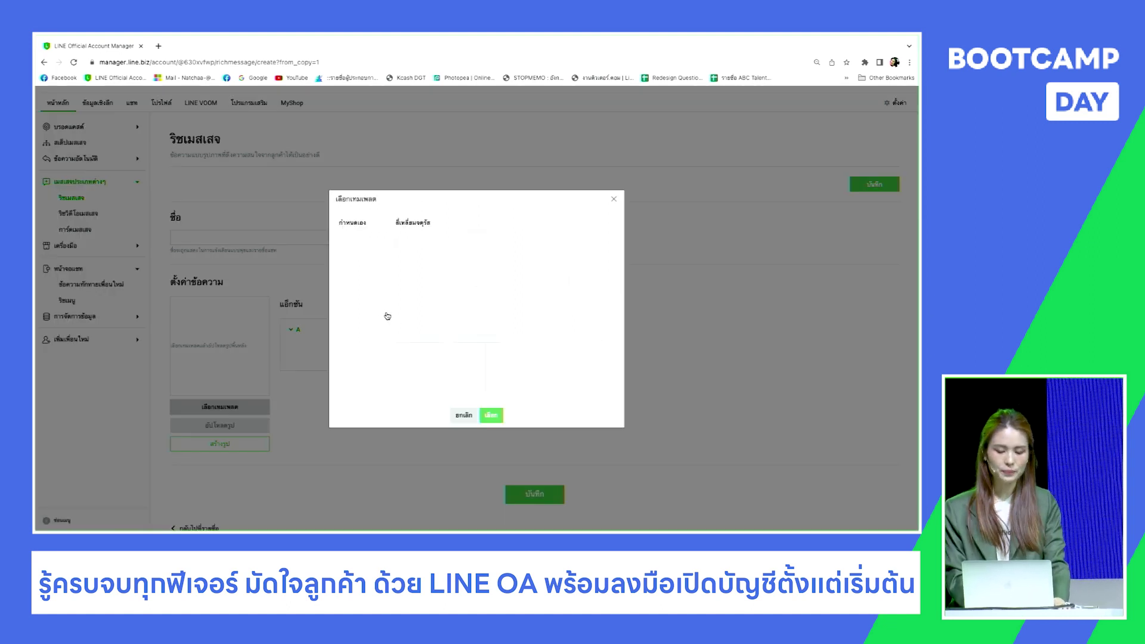
left_click(415, 277)
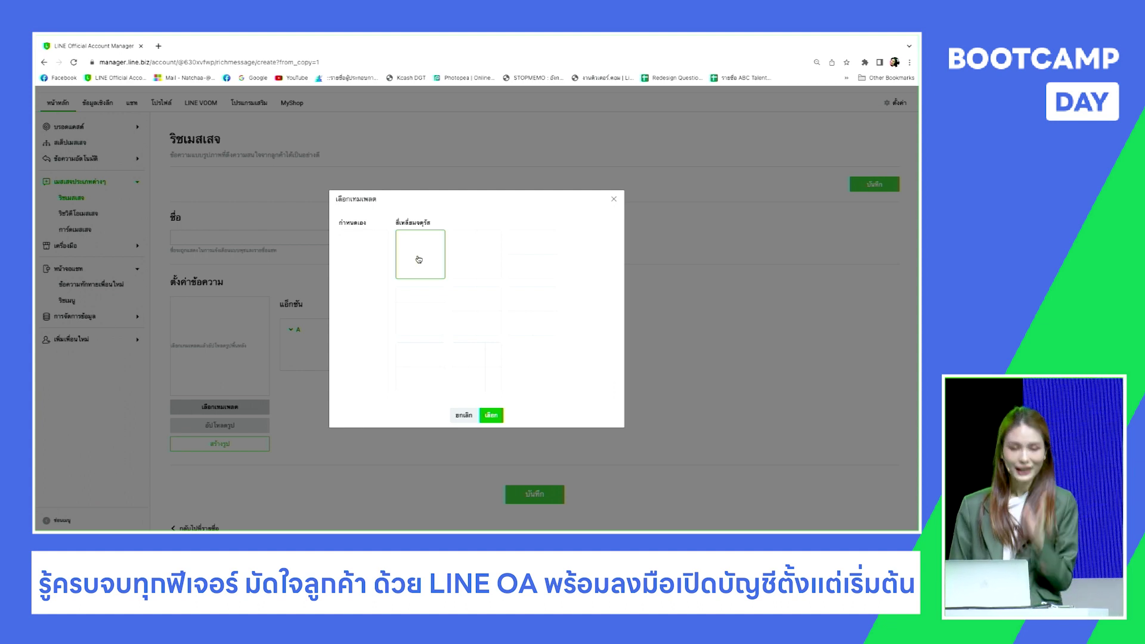
left_click(481, 385)
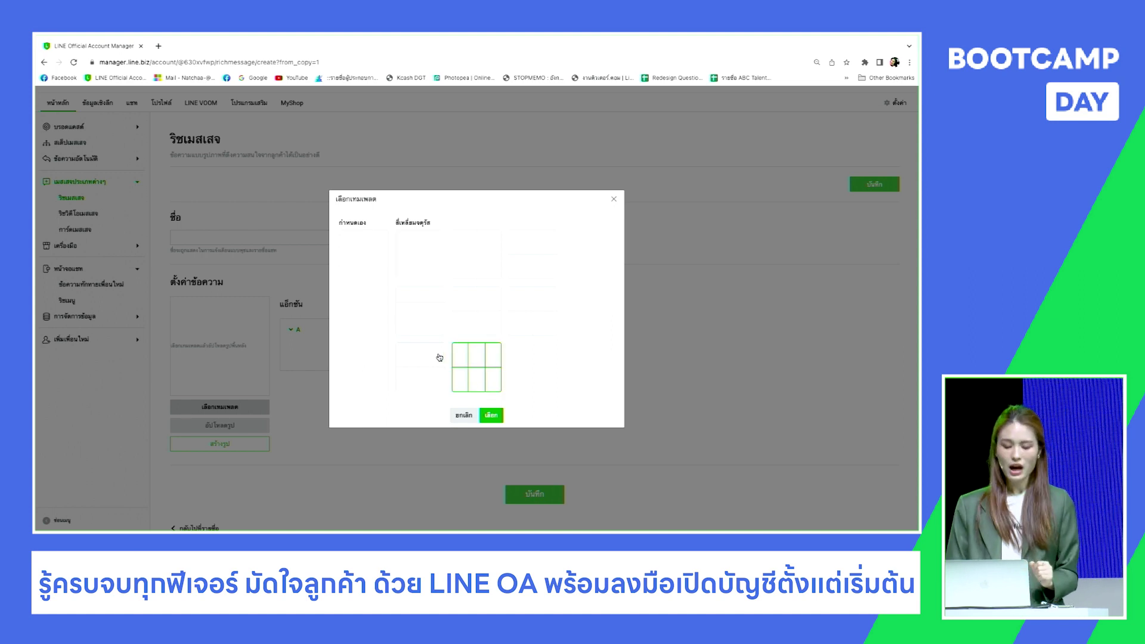
left_click(356, 305)
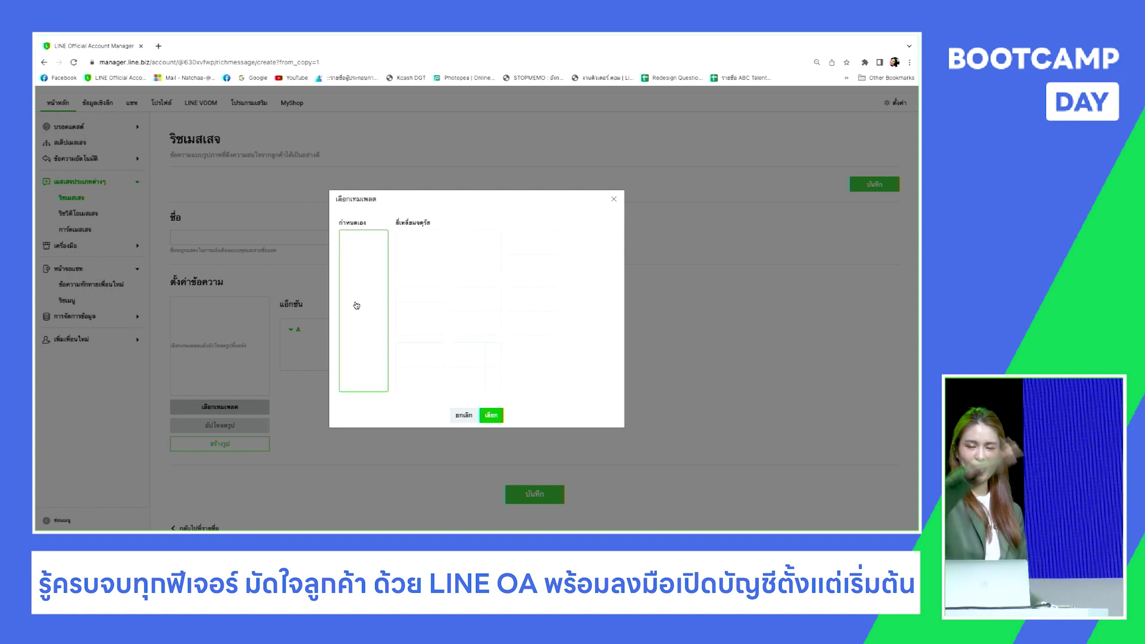
left_click(421, 256)
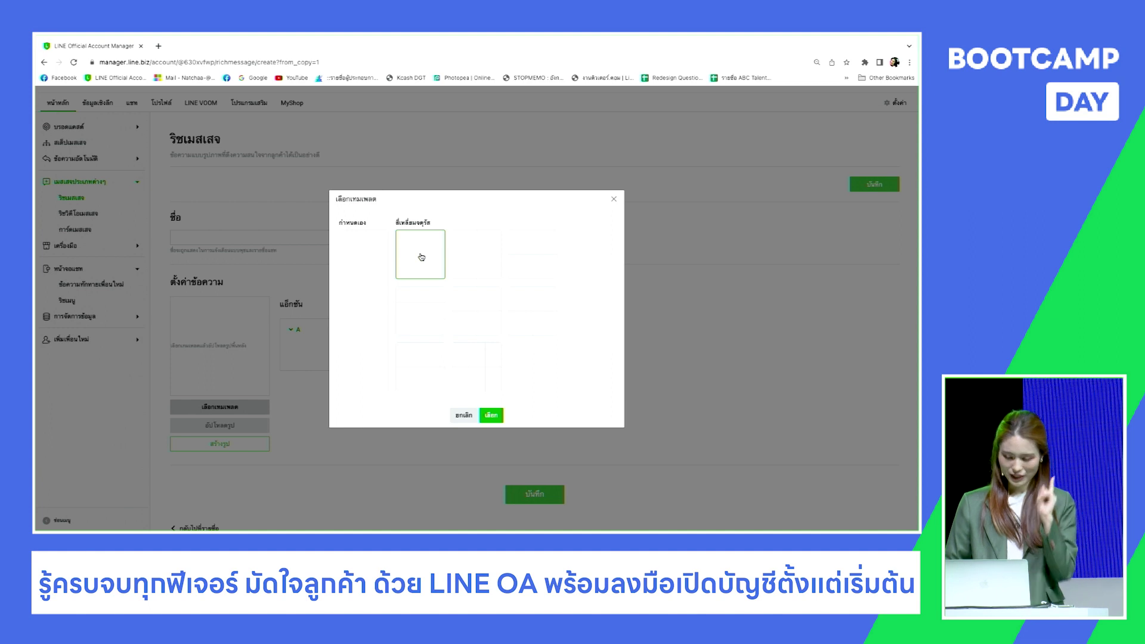
left_click(494, 415)
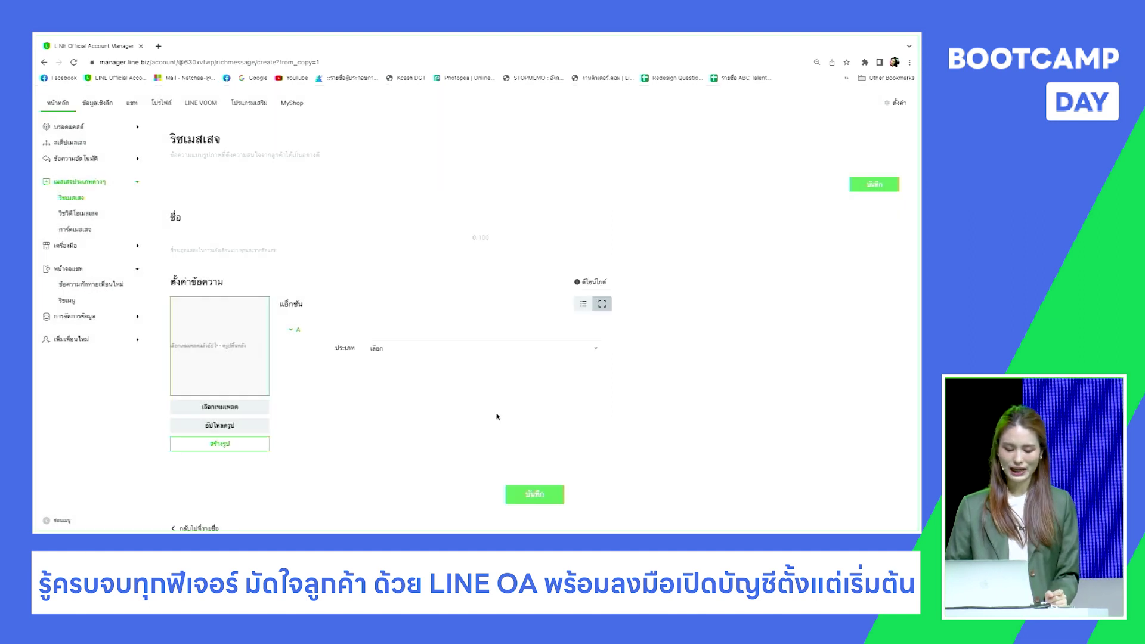
Step: Upload RichMessage.png from the workshop folder as the rich message image
left_click(232, 427)
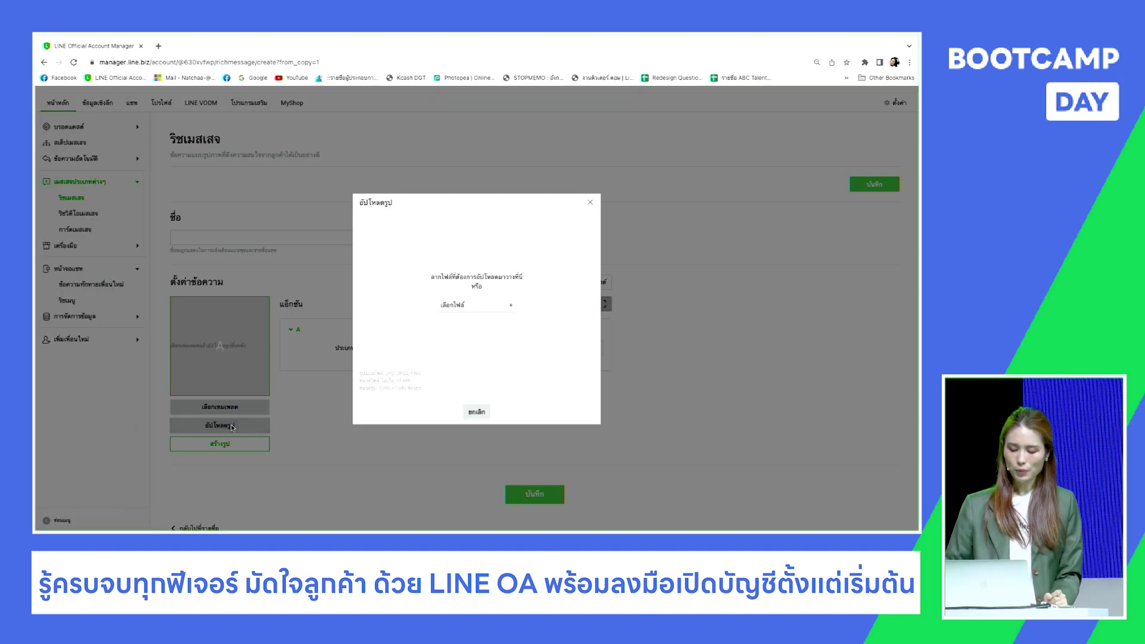
left_click(510, 309)
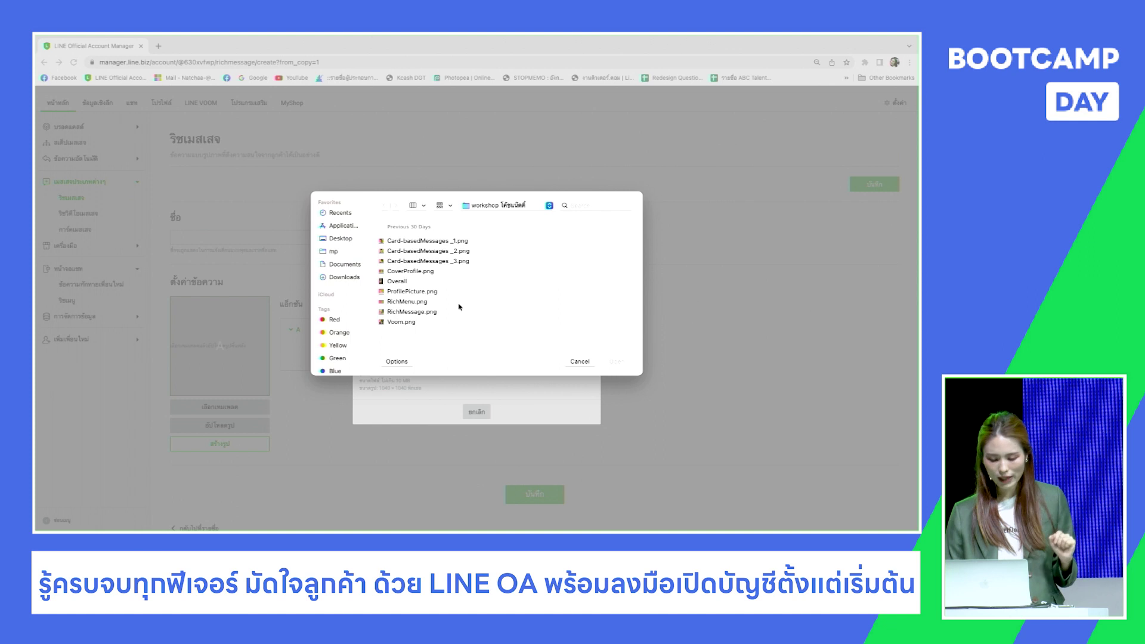
double_click(430, 311)
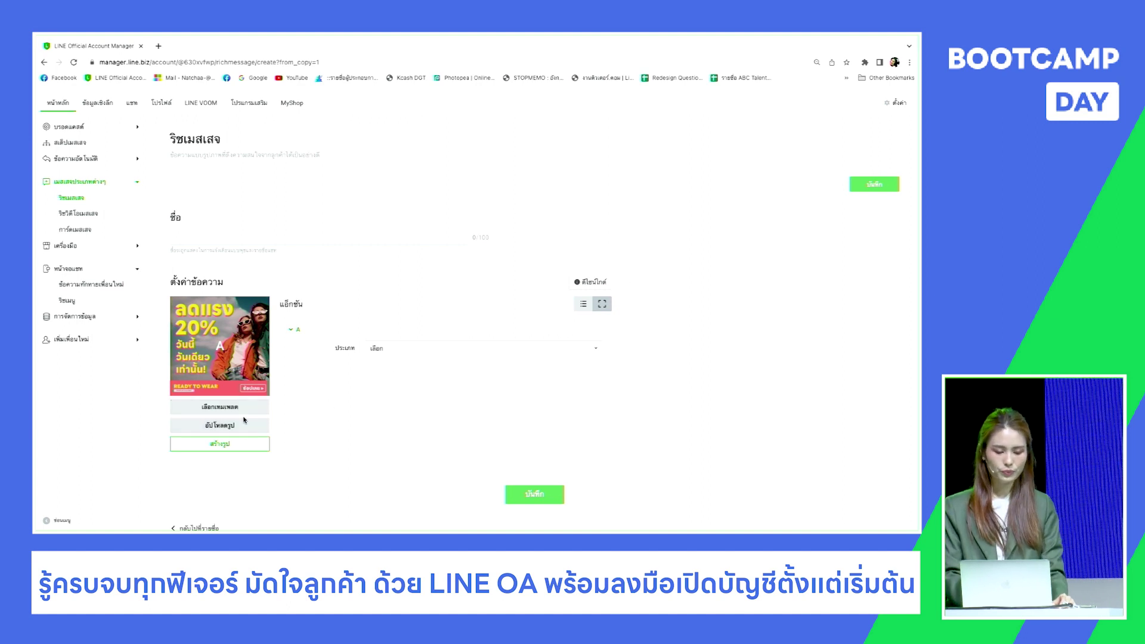
Step: Title the rich message "New Promotion"
left_click(234, 242)
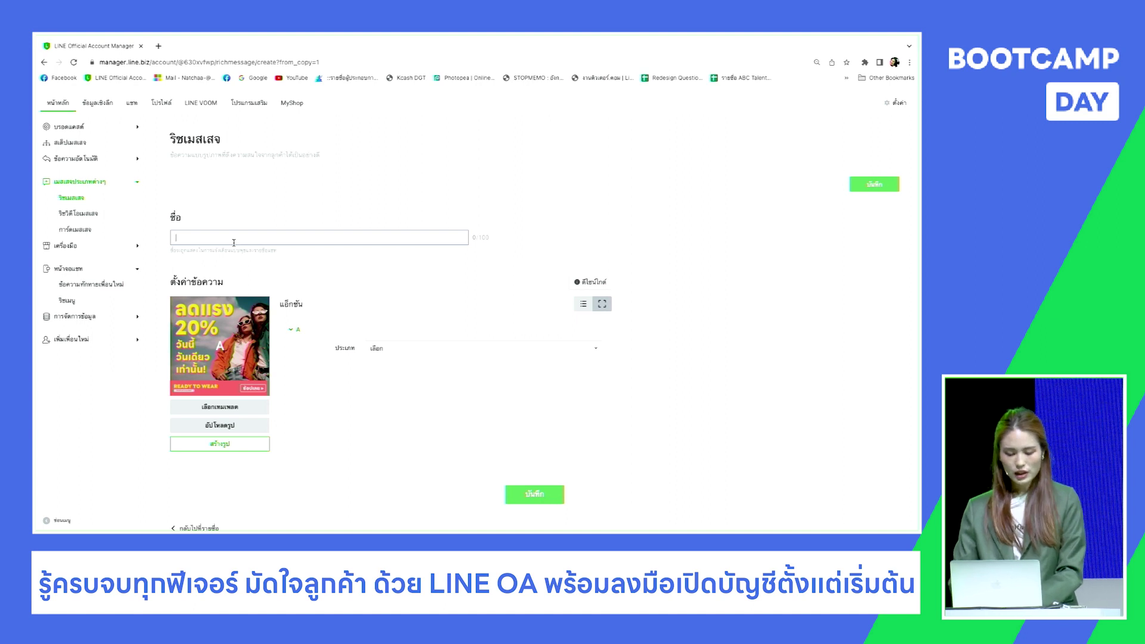
key("Tab")
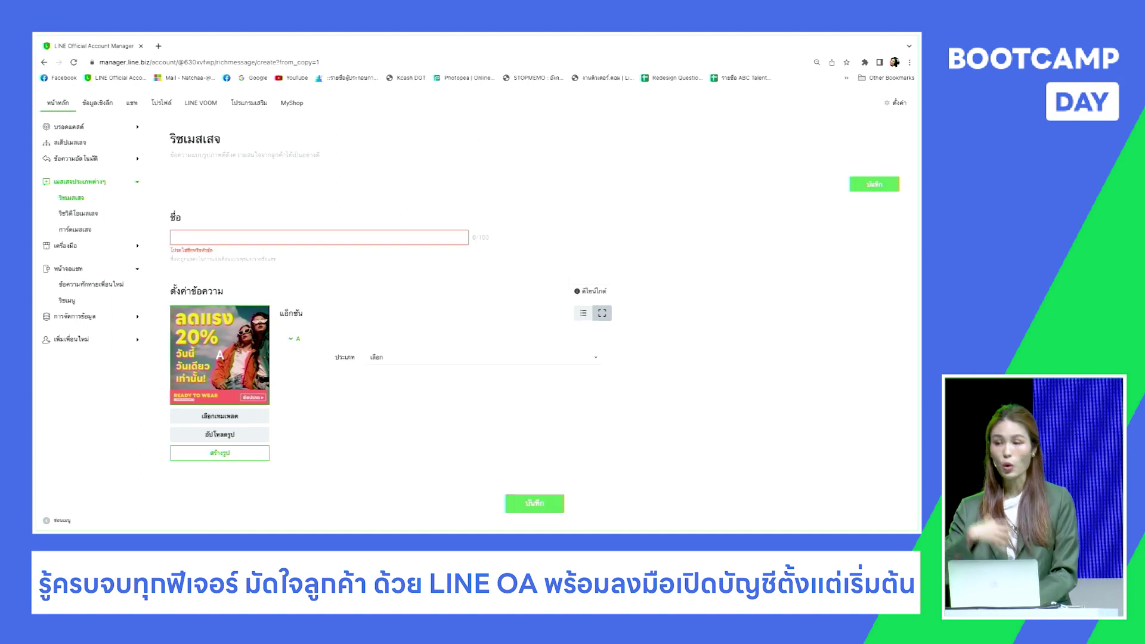
type("ฤ")
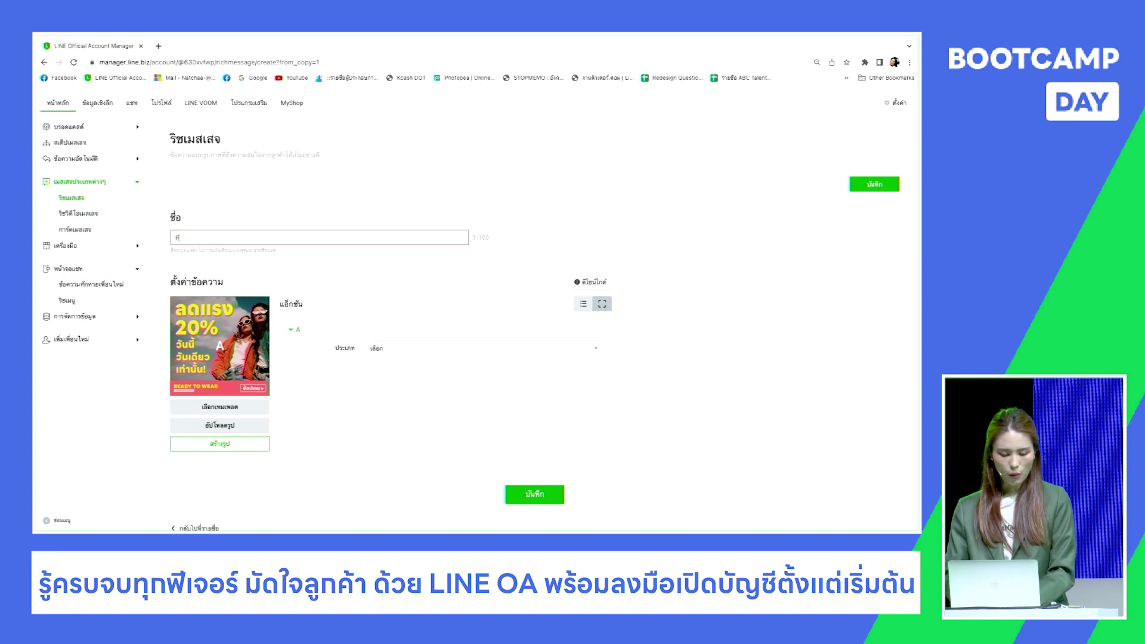
key("BackSpace")
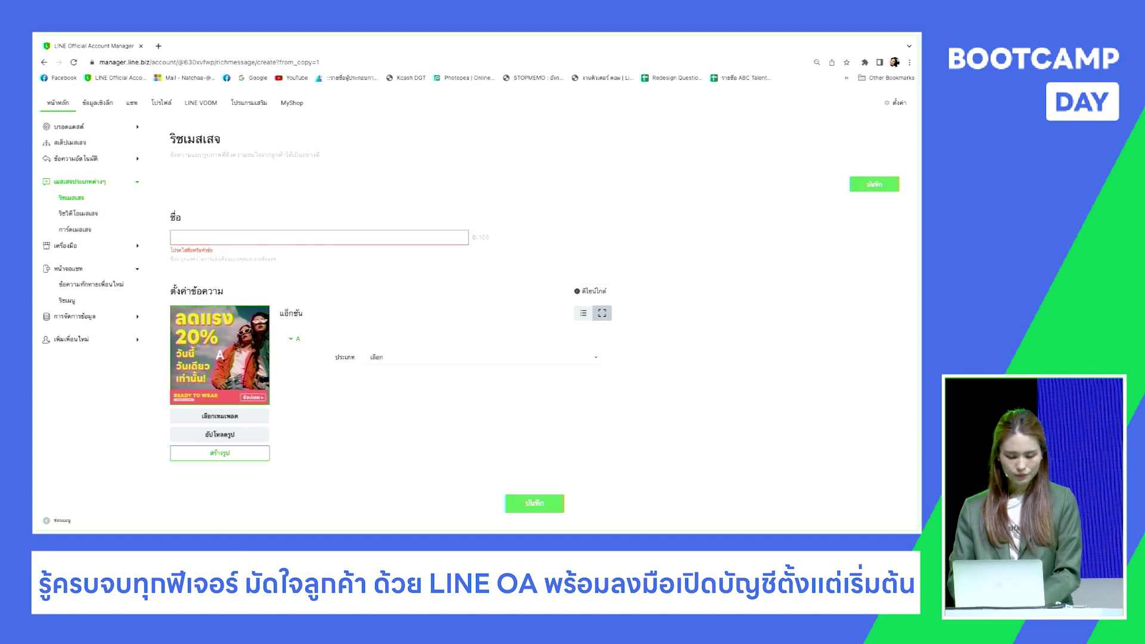
type("Promotio")
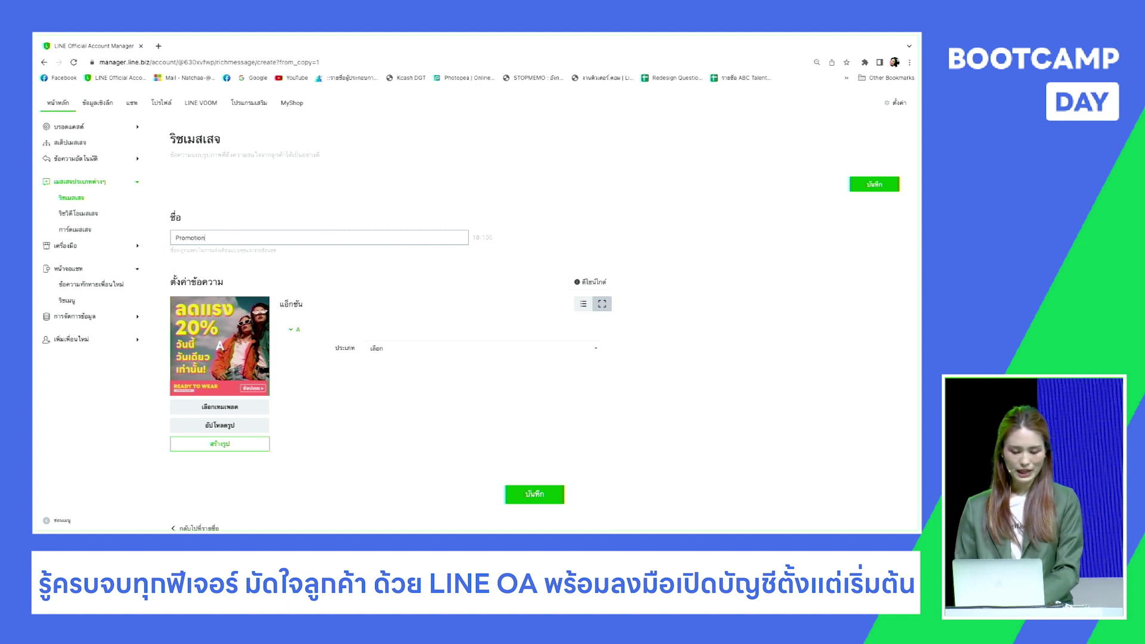
type("n")
left_click(175, 238)
type("New")
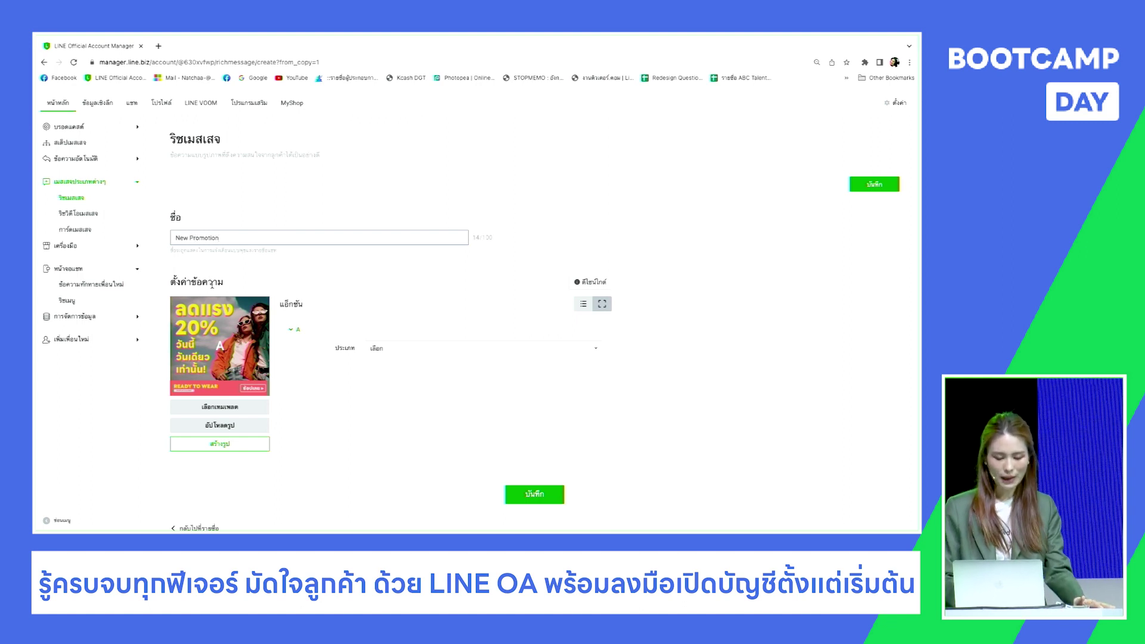
Step: Set the action type of area A to link (ลิงก์)
left_click(392, 350)
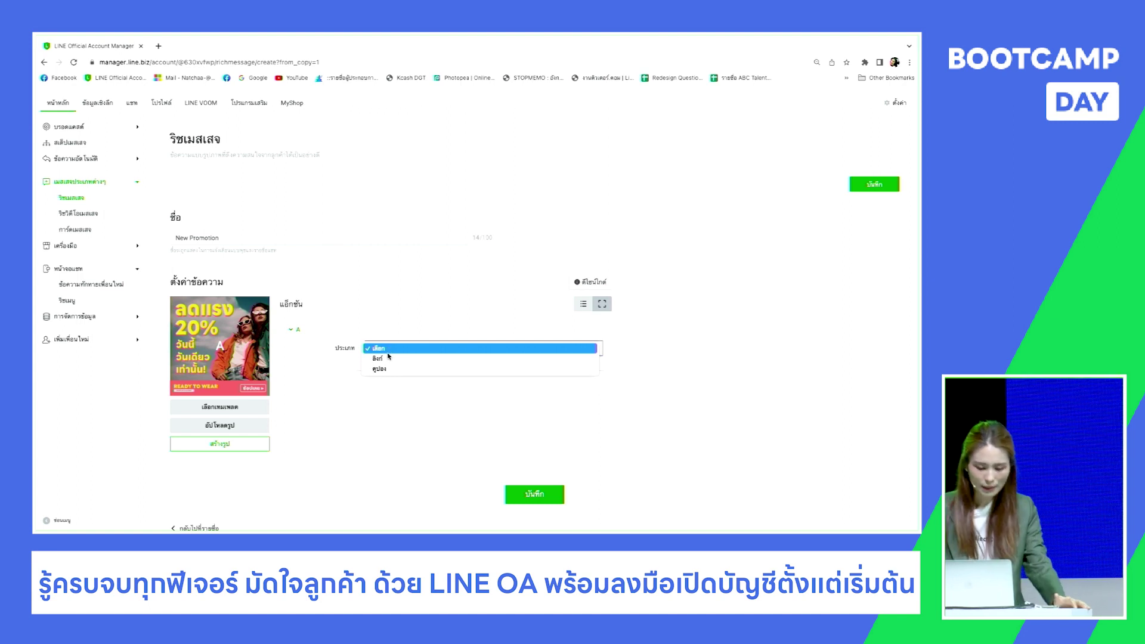
left_click(384, 359)
left_click(383, 371)
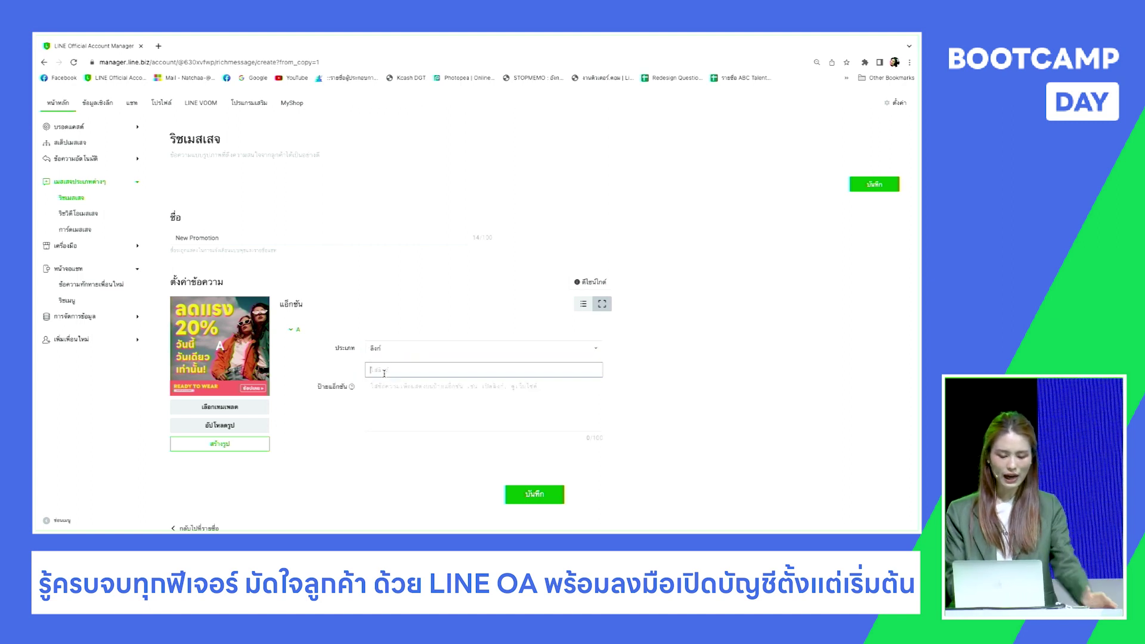
type("www.line")
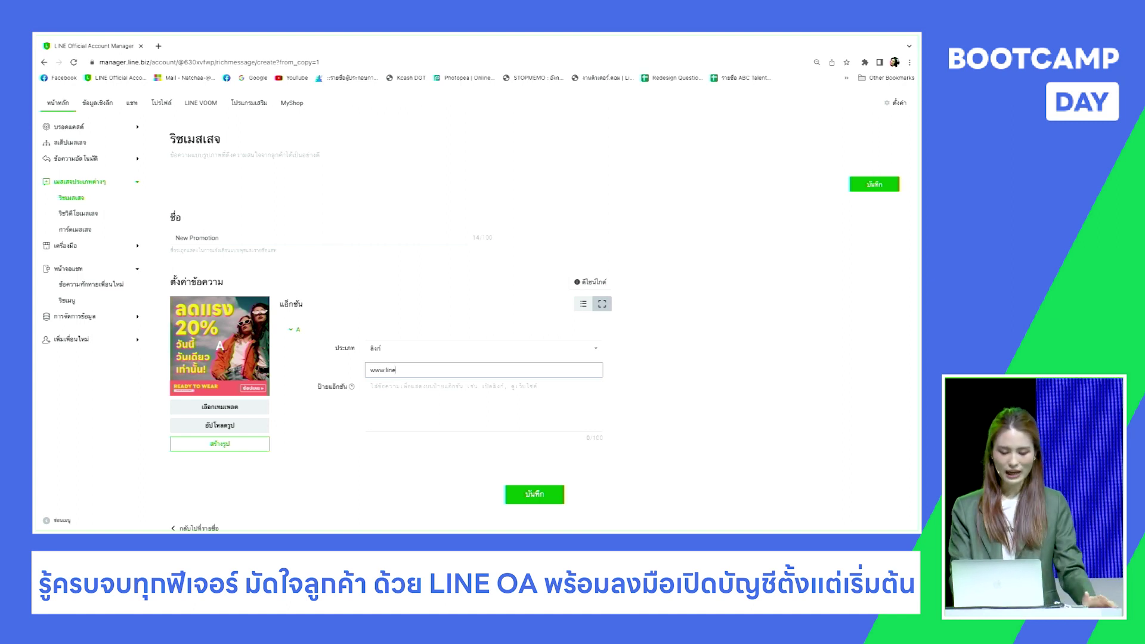
key("BackSpace")
key("BackSpace")
key("BackSpace")
key("BackSpace")
key("BackSpace")
key("BackSpace")
key("BackSpace")
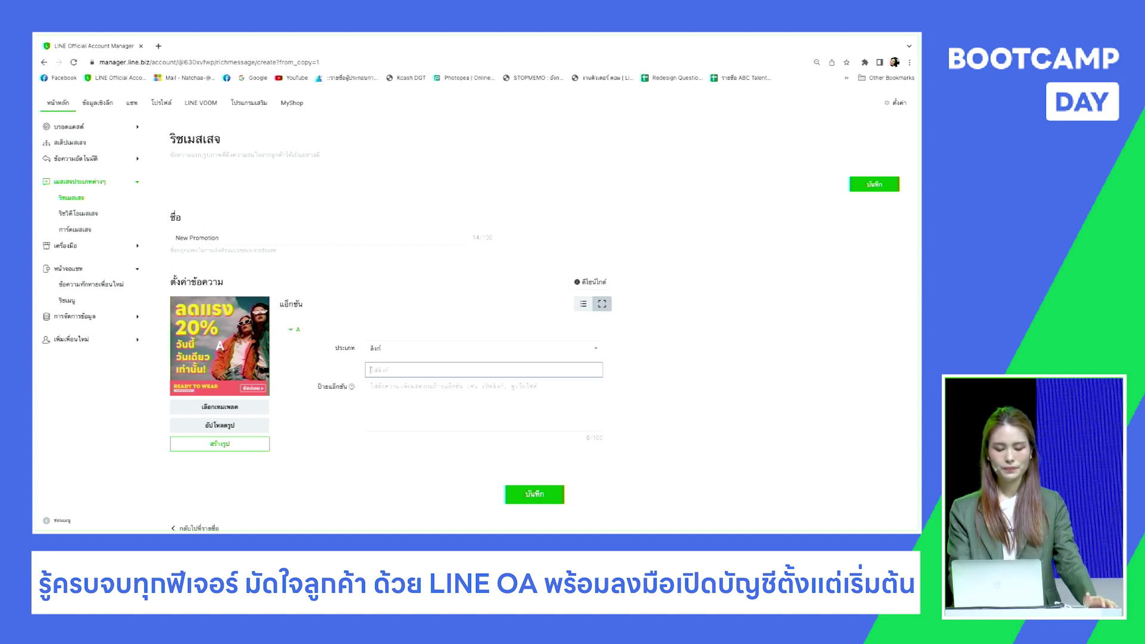
Step: Enter "20%" as the action label for area A, keeping the link action type
left_click(419, 400)
type("20")
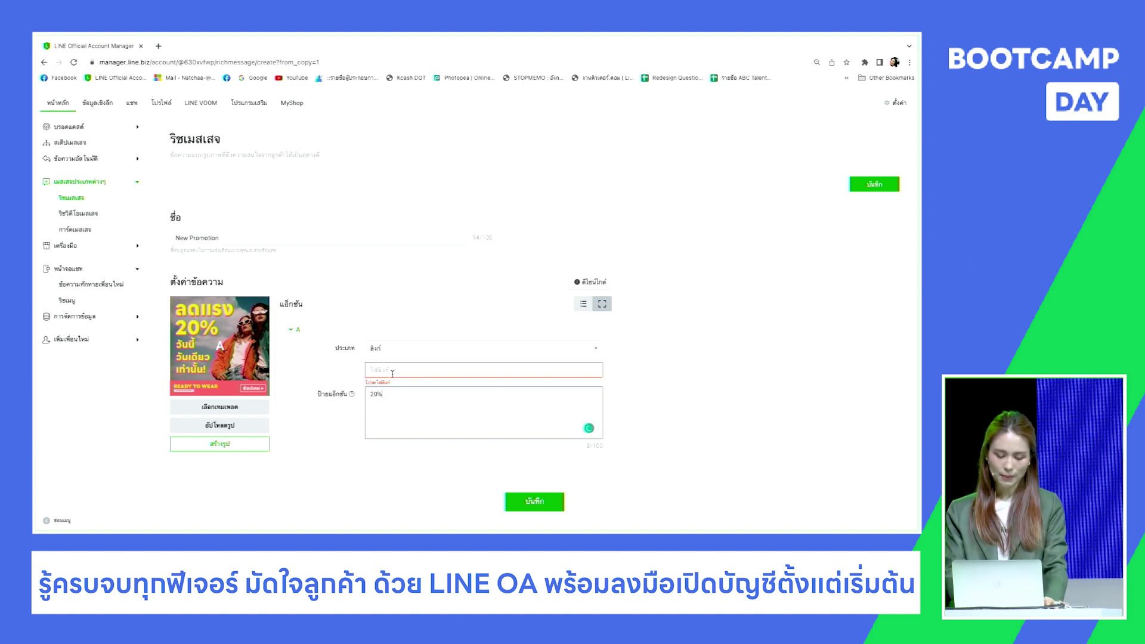
left_click(423, 350)
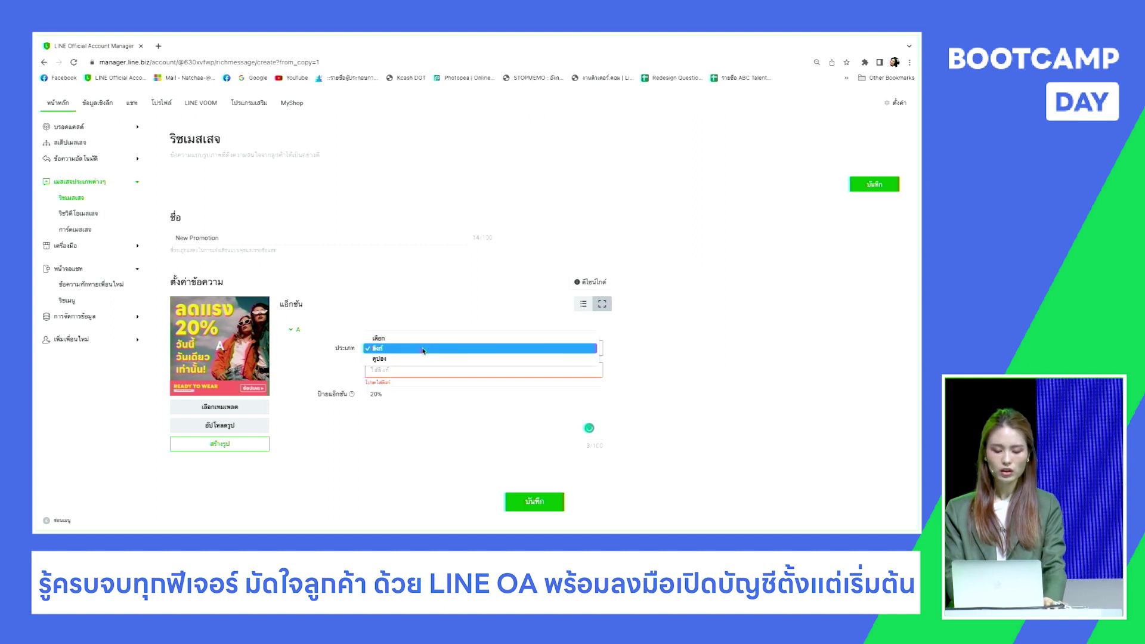
left_click(400, 372)
type("www.google.com")
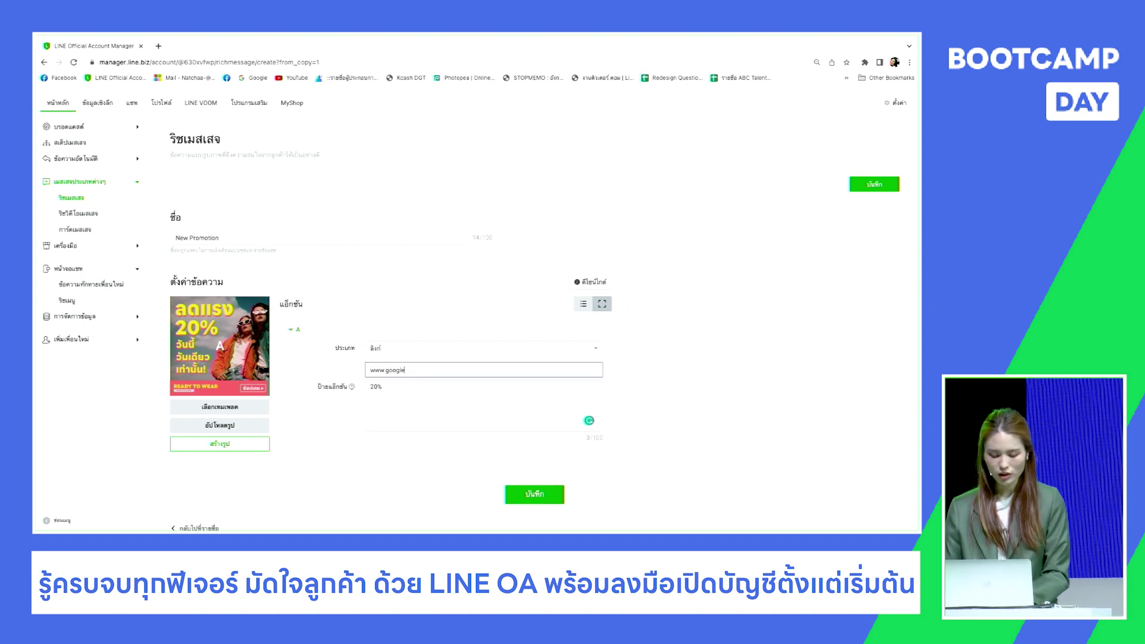
left_click(514, 493)
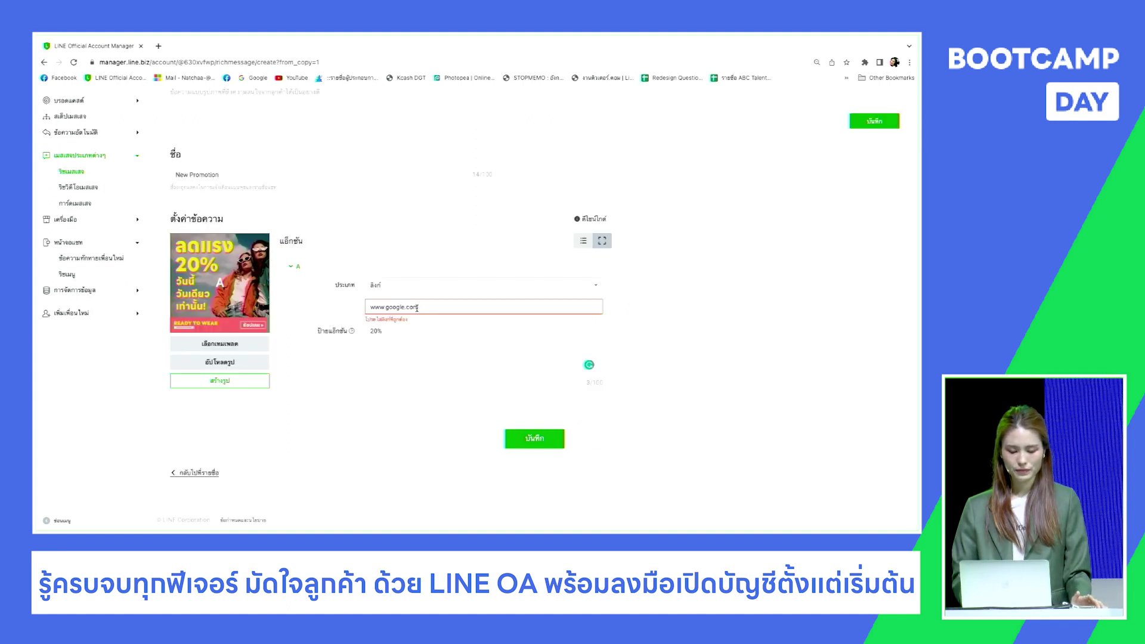
Step: Replace the link of area A with lineforbusiness.com and try to save the rich message
left_click(418, 309)
left_click_drag(424, 315, 492, 314)
type("line")
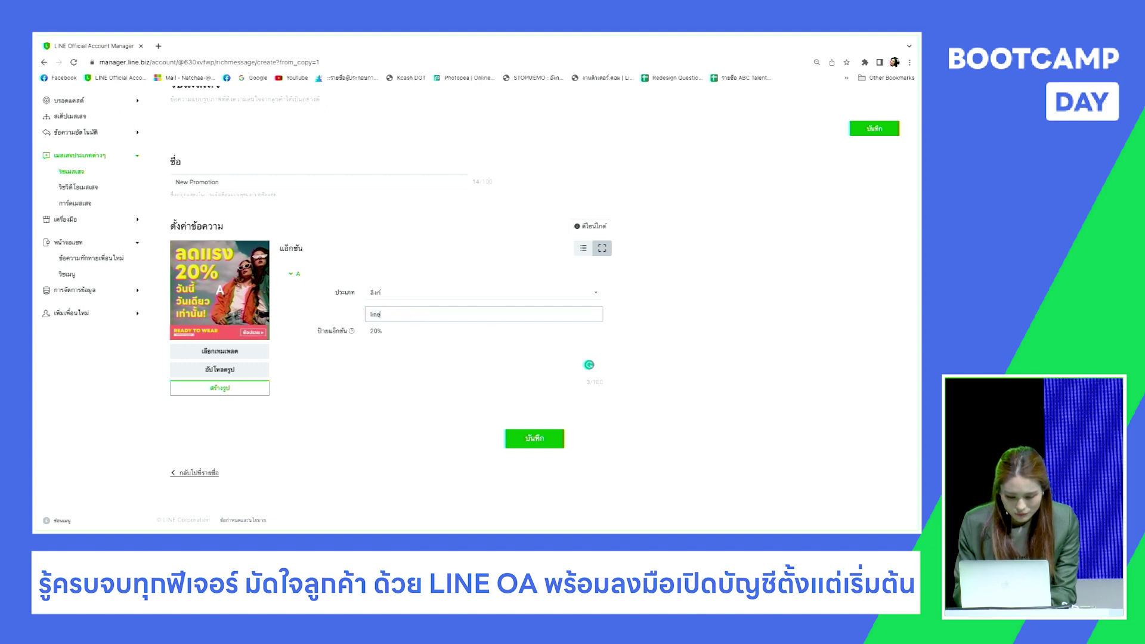
type("forbusiness.com")
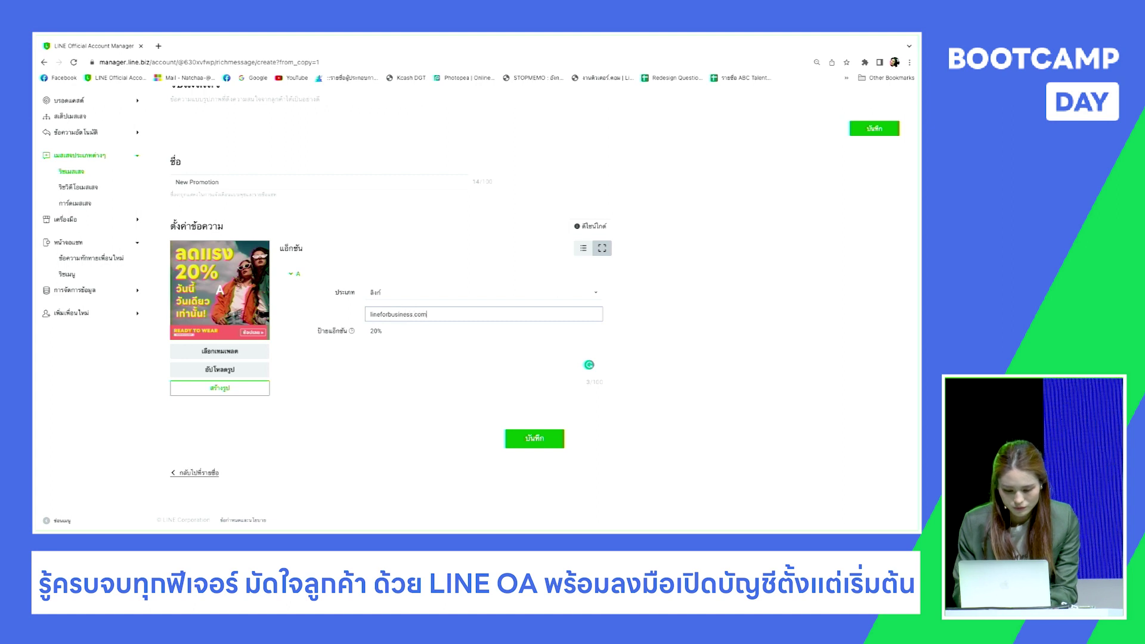
left_click(542, 441)
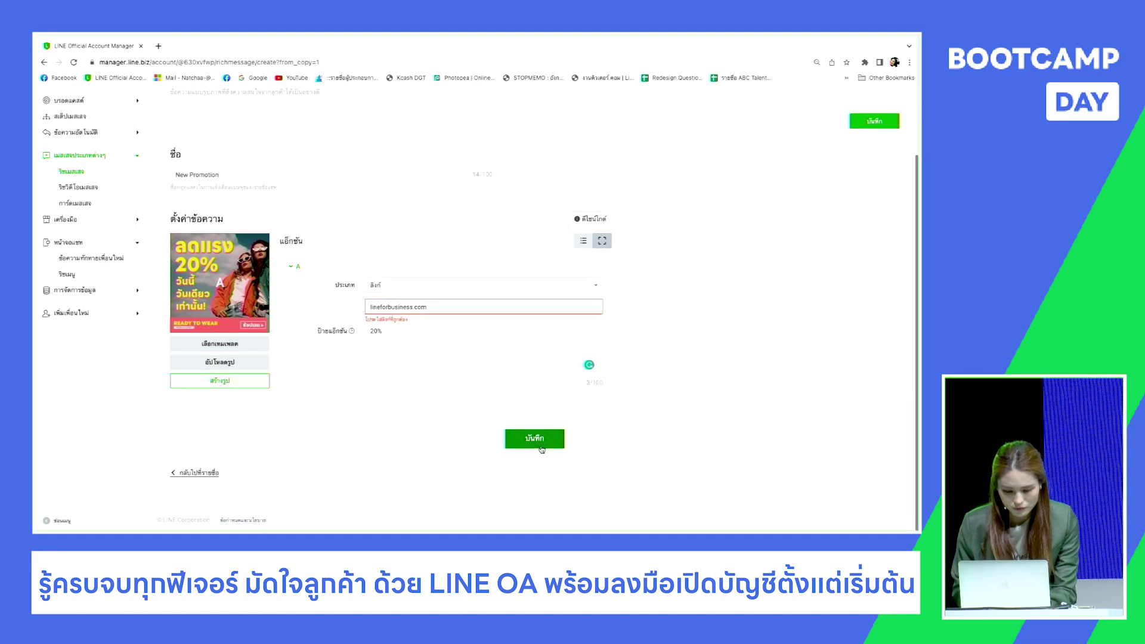
left_click(369, 314)
type("http://")
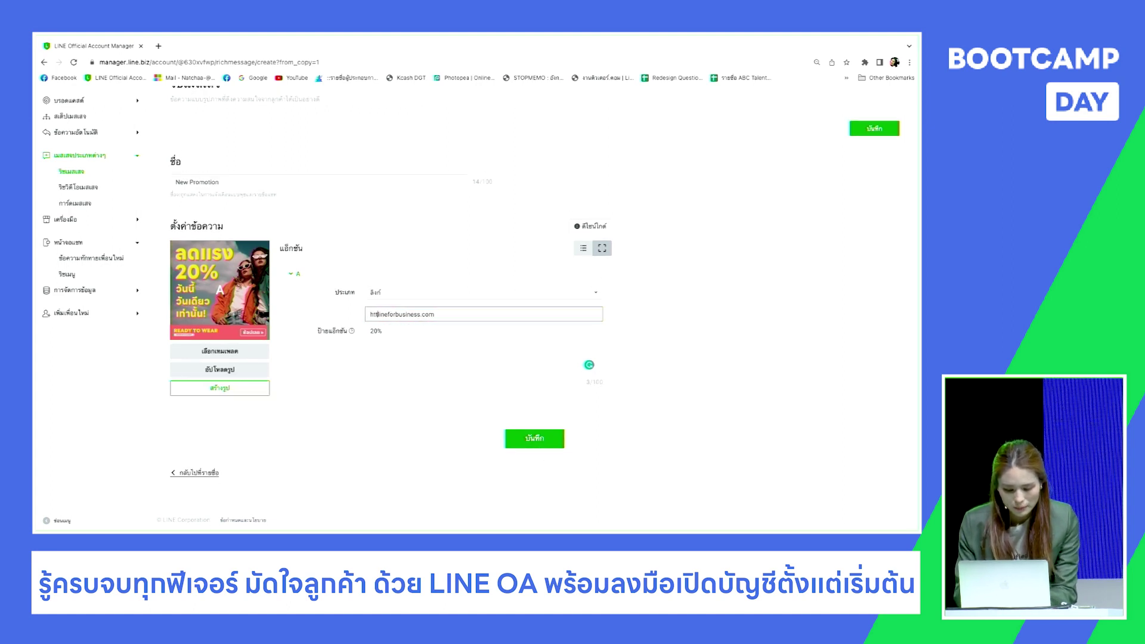
type("//")
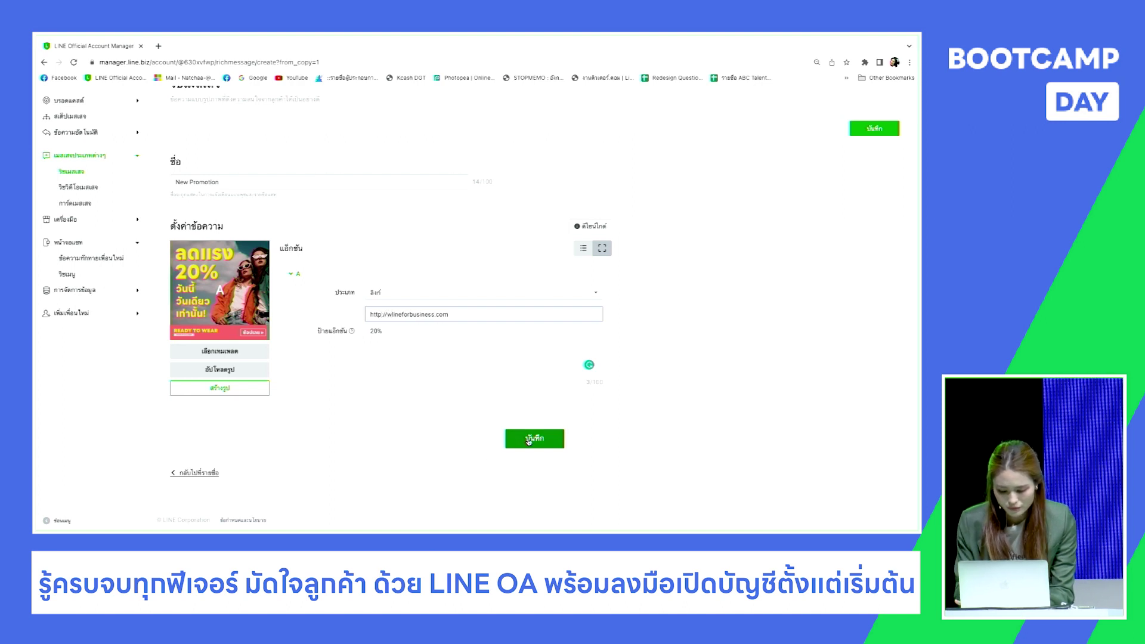
left_click(549, 448)
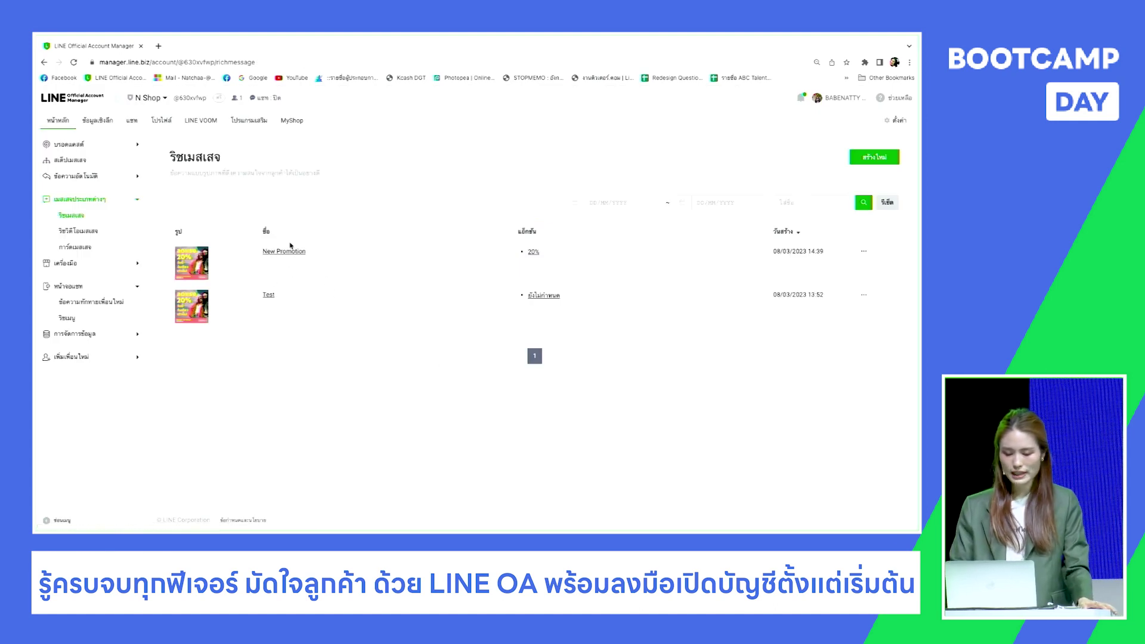
Step: Delete the rich message named Test from the rich message list
left_click(863, 295)
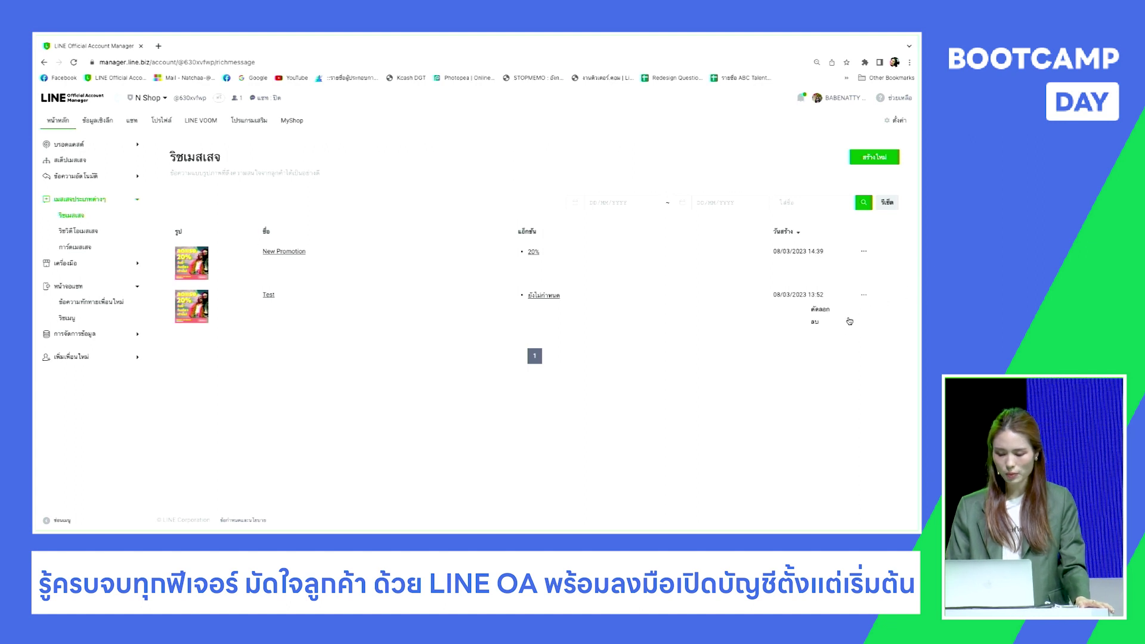
left_click(848, 321)
left_click(503, 333)
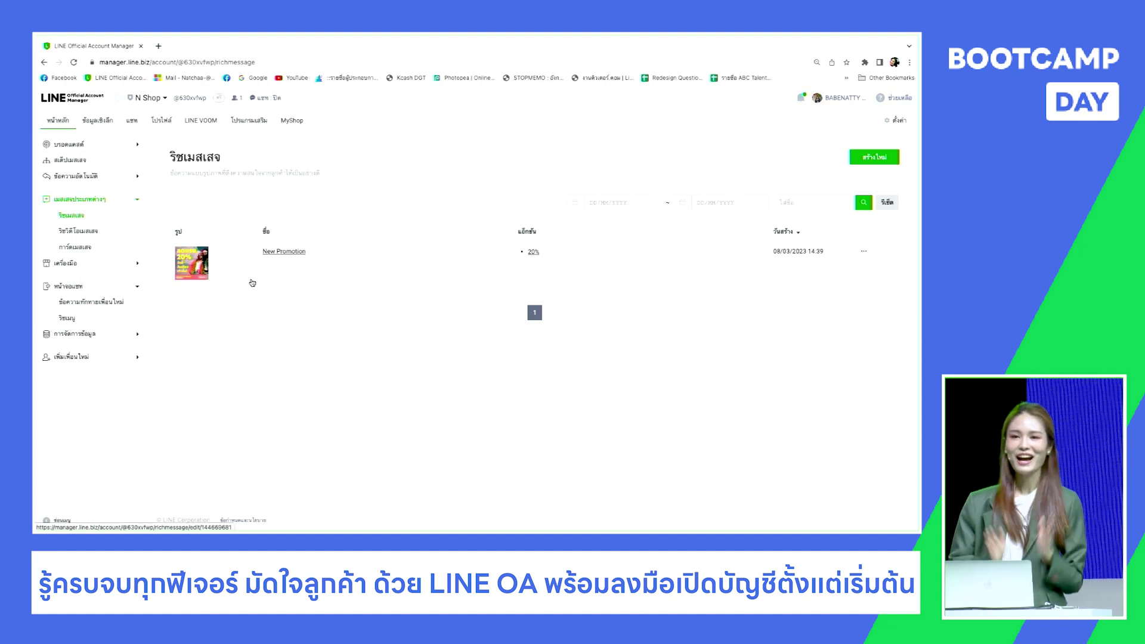
Step: Open the greeting message editor for new friends and add a second message block below the greeting text
left_click(78, 312)
left_click(86, 302)
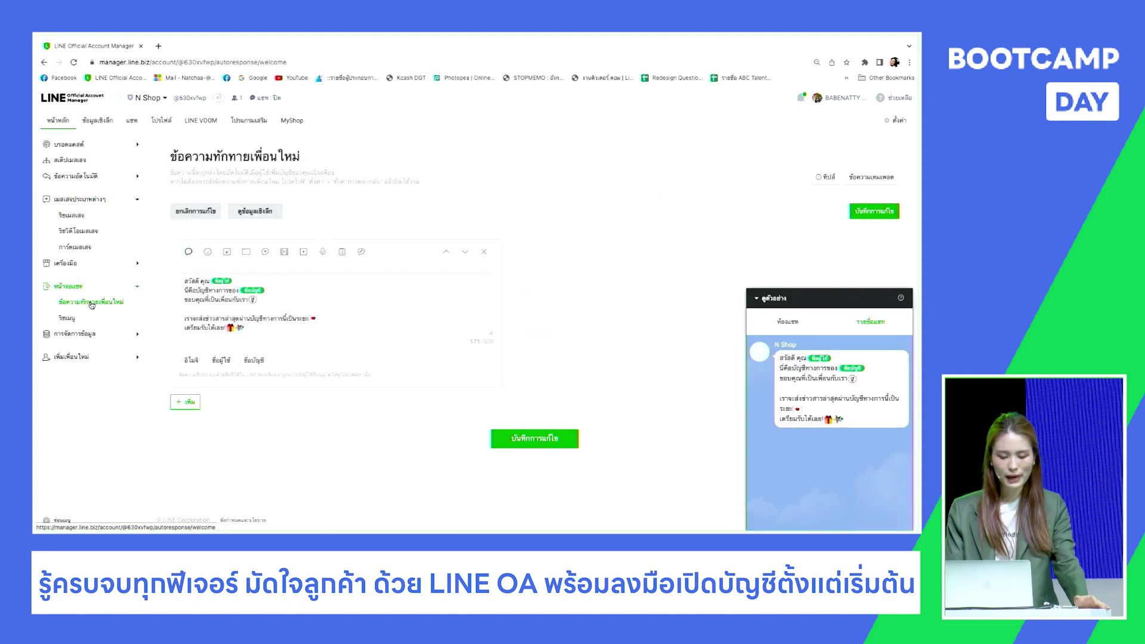
left_click(195, 404)
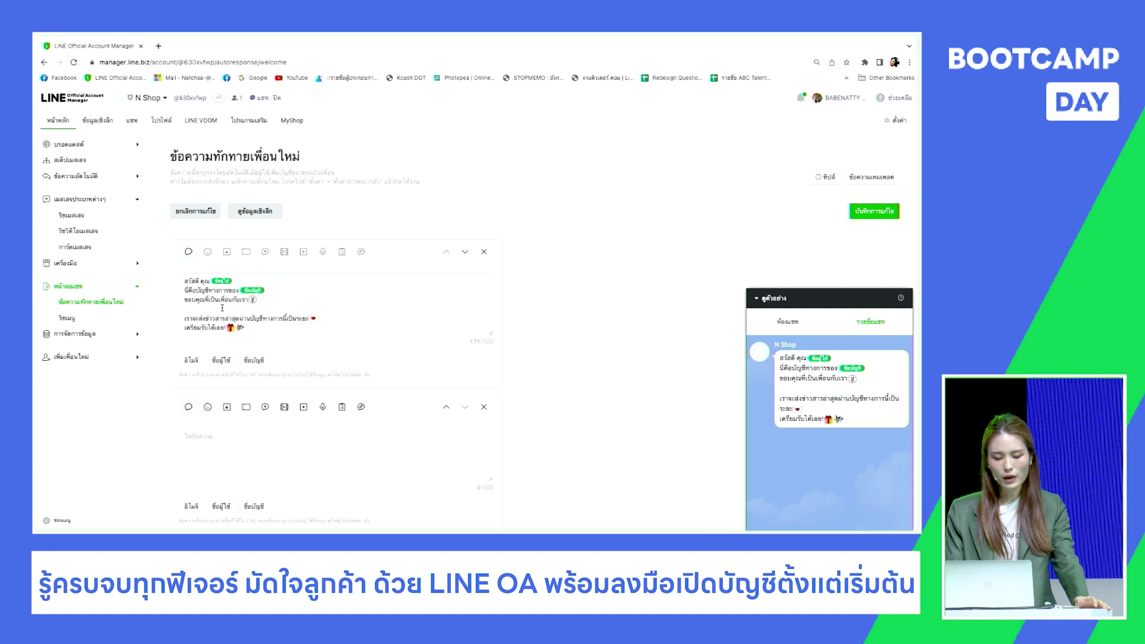
Step: Set the second greeting message block to a rich message and choose New Promotion
scroll(221, 307, "down", 1)
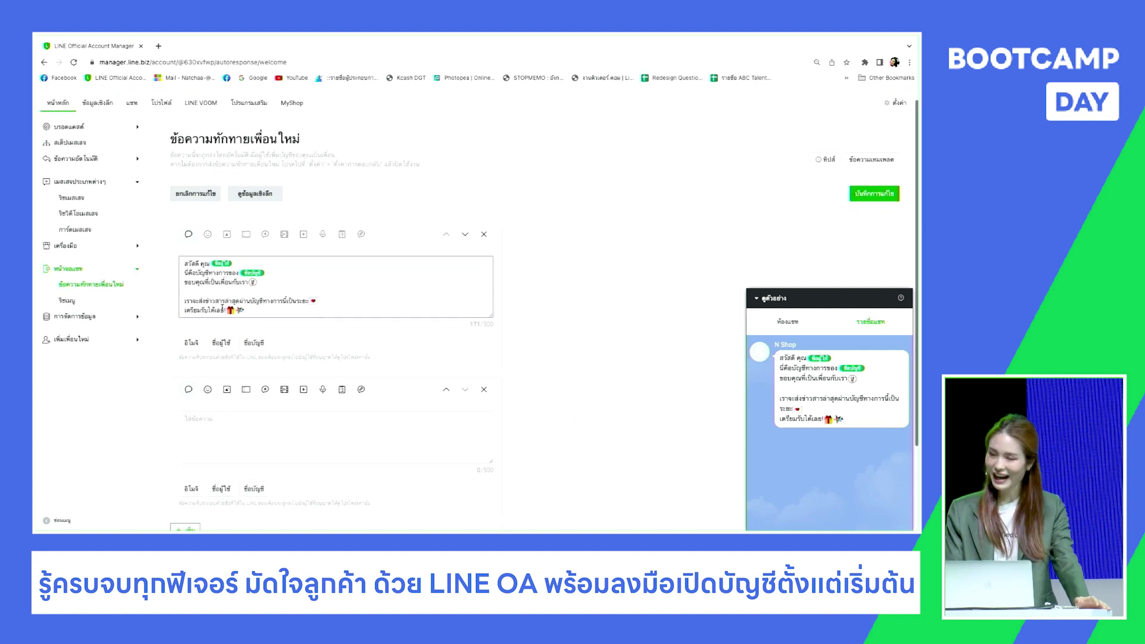
left_click(266, 390)
left_click(337, 426)
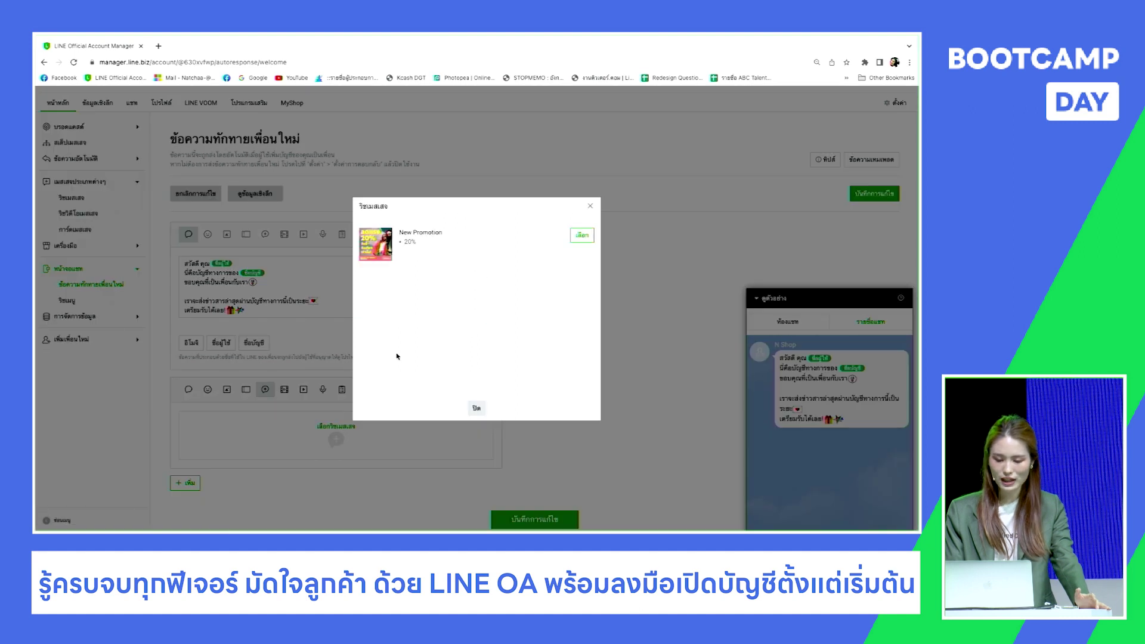
left_click(581, 236)
Step: Examine how the greeting text and the promotion image appear in the chat preview
scroll(460, 387, "down", 1)
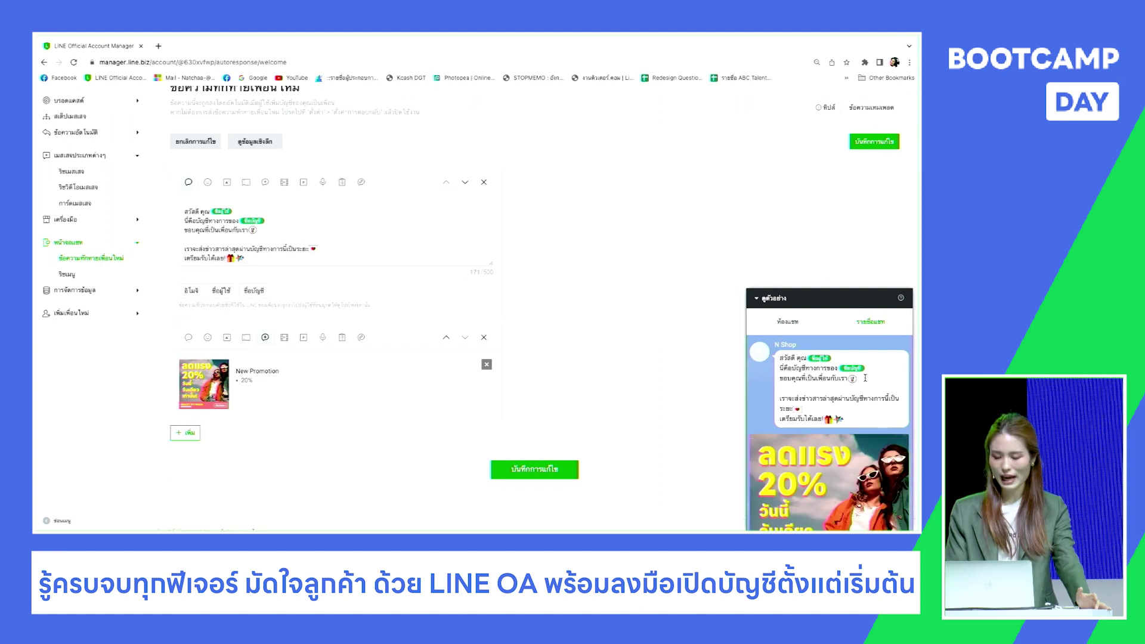
scroll(867, 390, "up", 5)
scroll(868, 391, "down", 2)
scroll(868, 391, "down", 3)
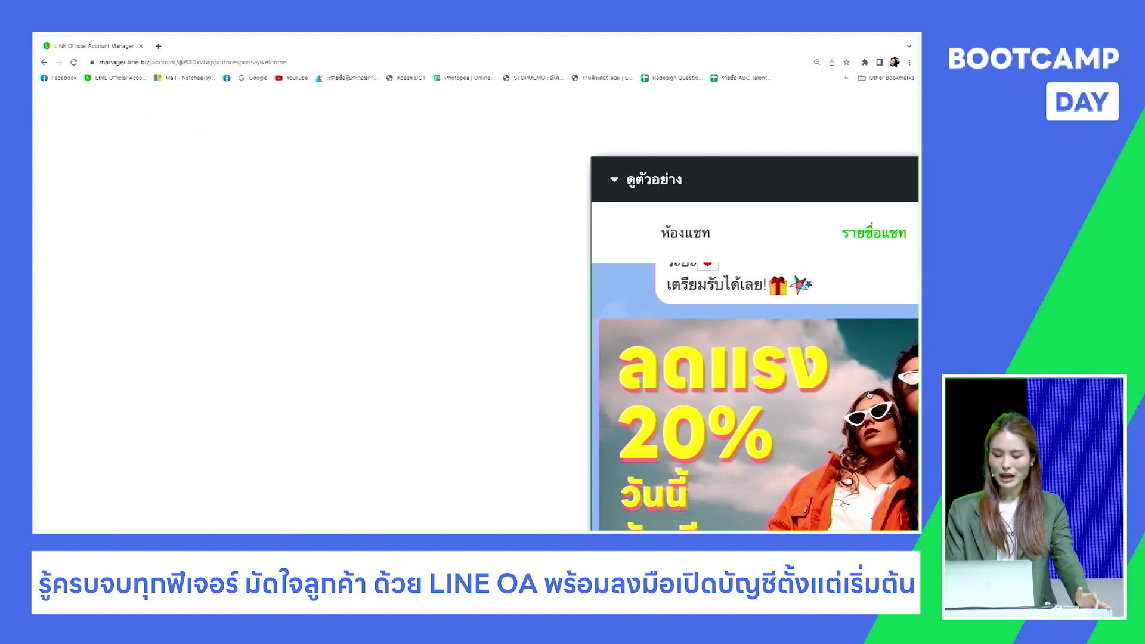
scroll(868, 394, "down", 3)
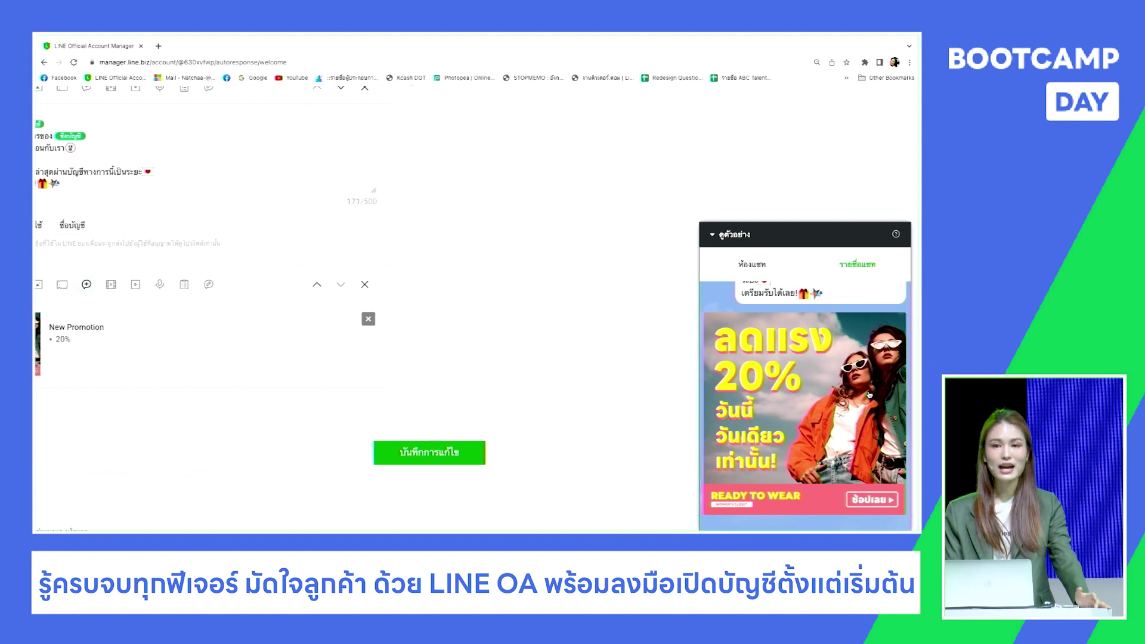
scroll(909, 411, "up", 3)
scroll(909, 412, "down", 4)
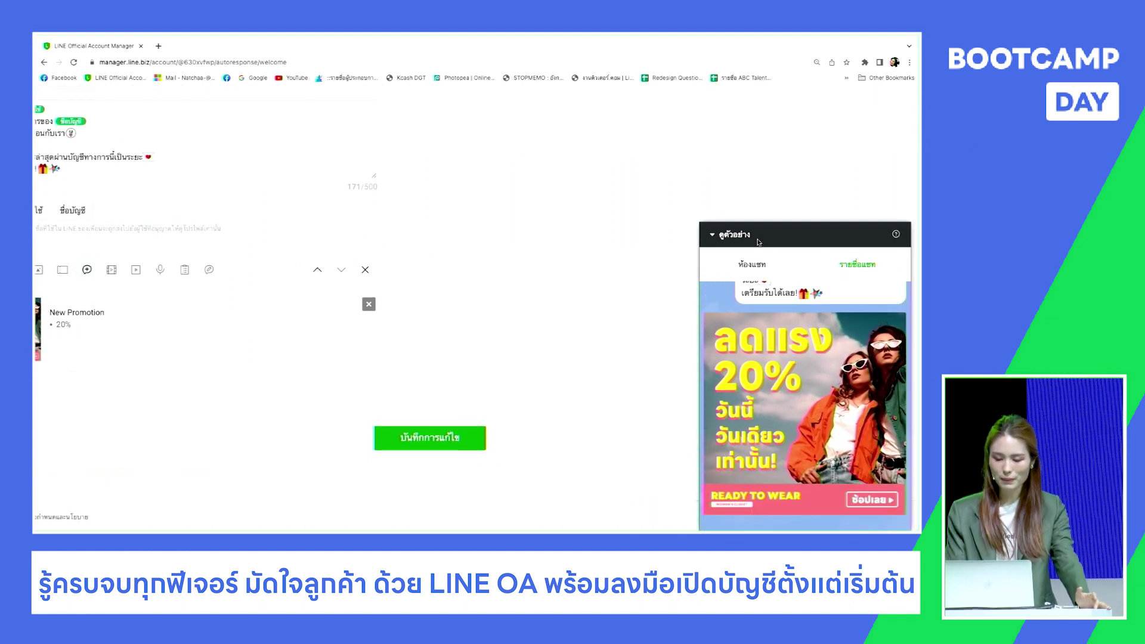
Step: Collapse the chat preview, save the greeting message changes and confirm the save
left_click(719, 239)
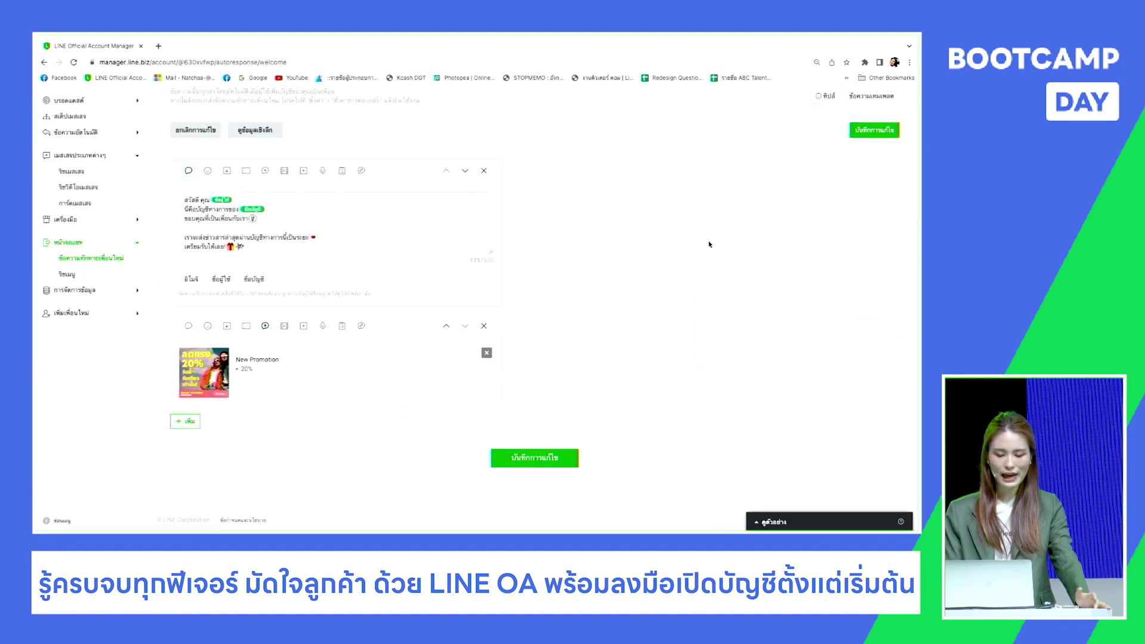
left_click(556, 456)
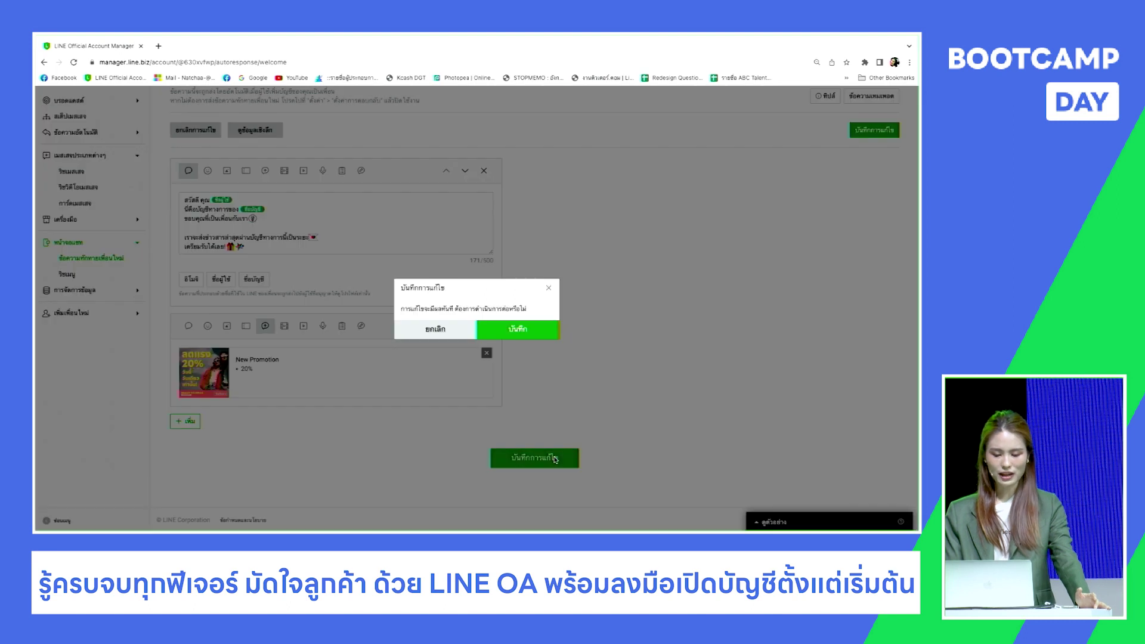
left_click(524, 332)
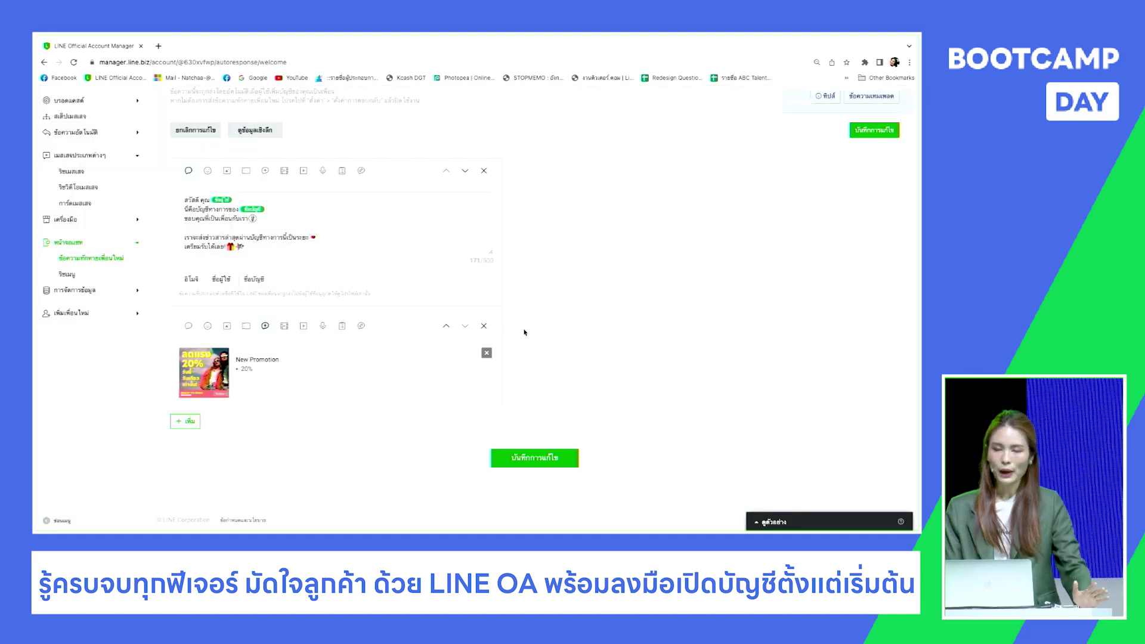
Step: Highlight the account ID beside the N Shop name
scroll(380, 323, "up", 2)
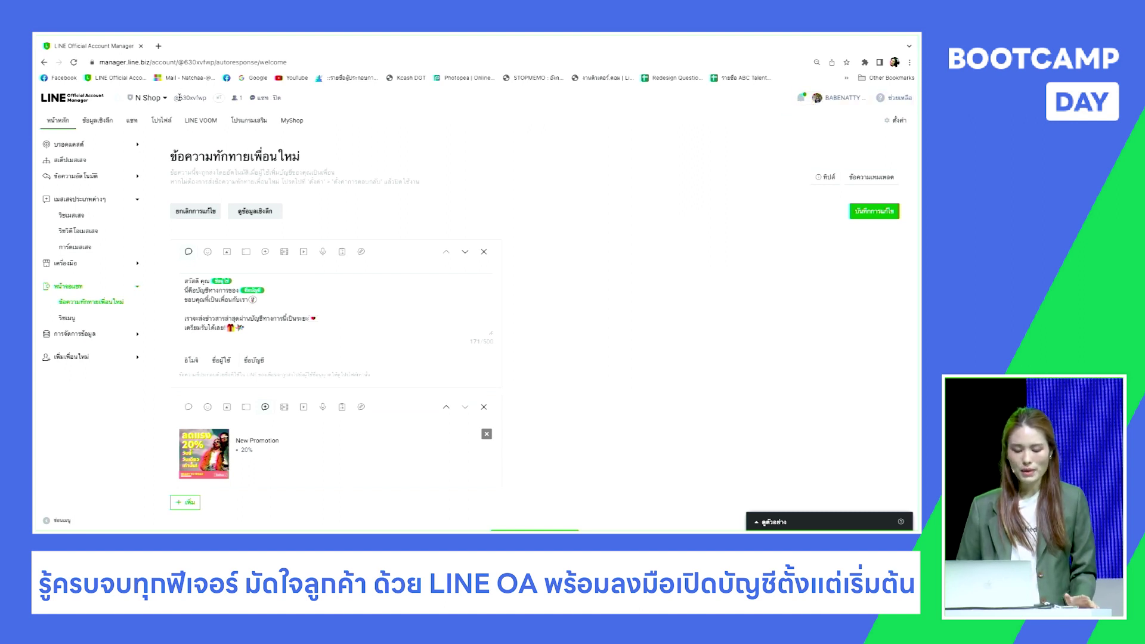
left_click_drag(174, 98, 208, 98)
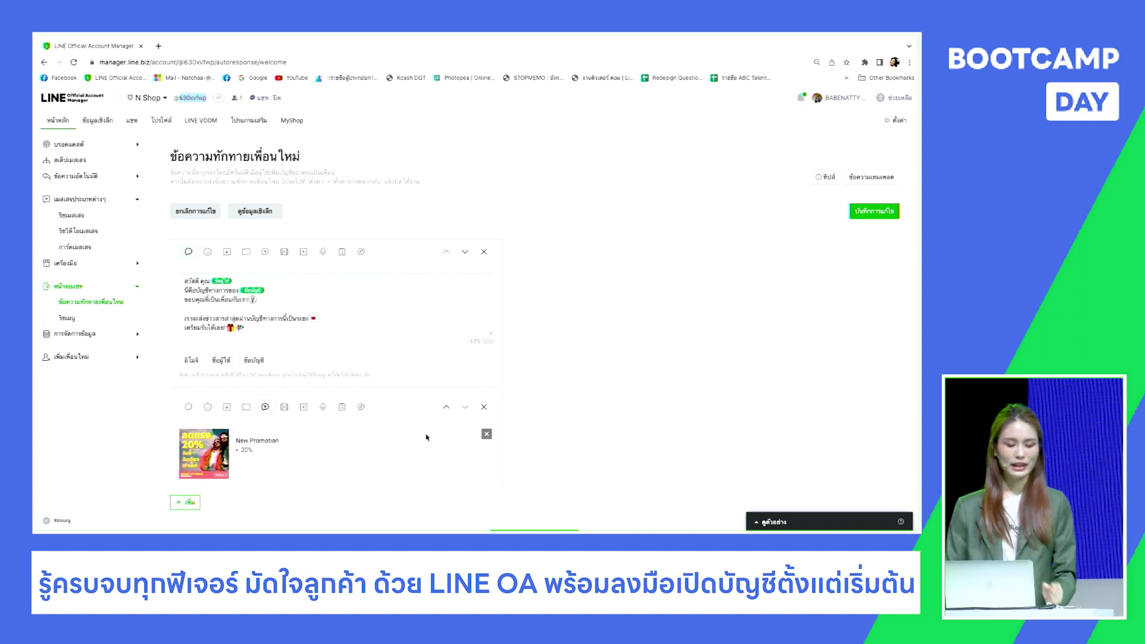
Step: View the card message page and return to the rich message list
scroll(401, 492, "down", 1)
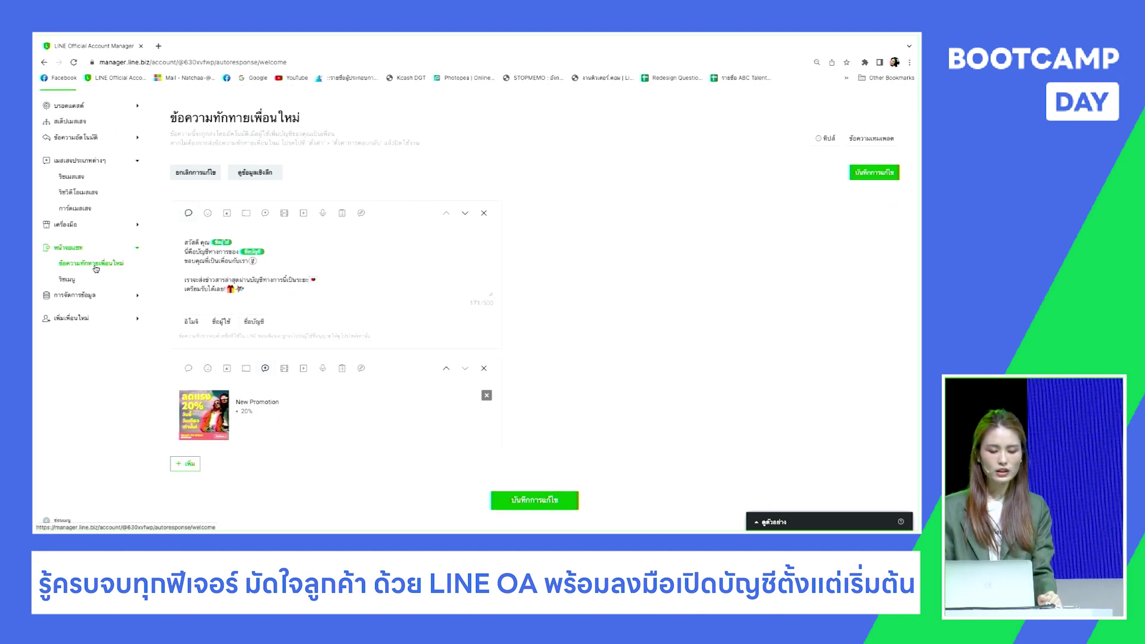
left_click(89, 212)
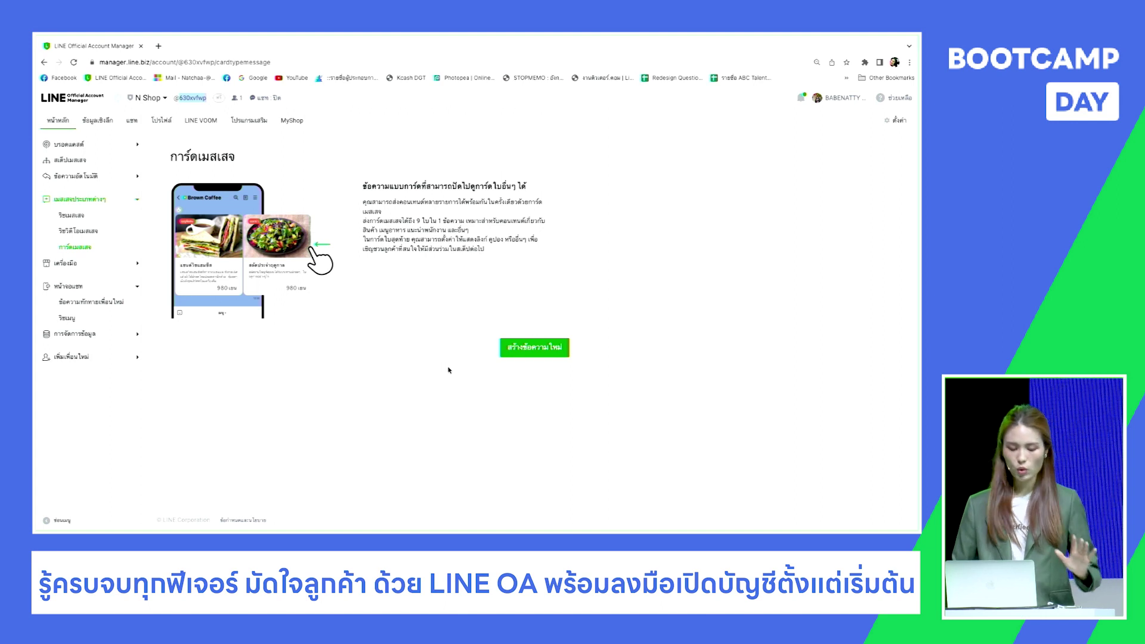
left_click(82, 221)
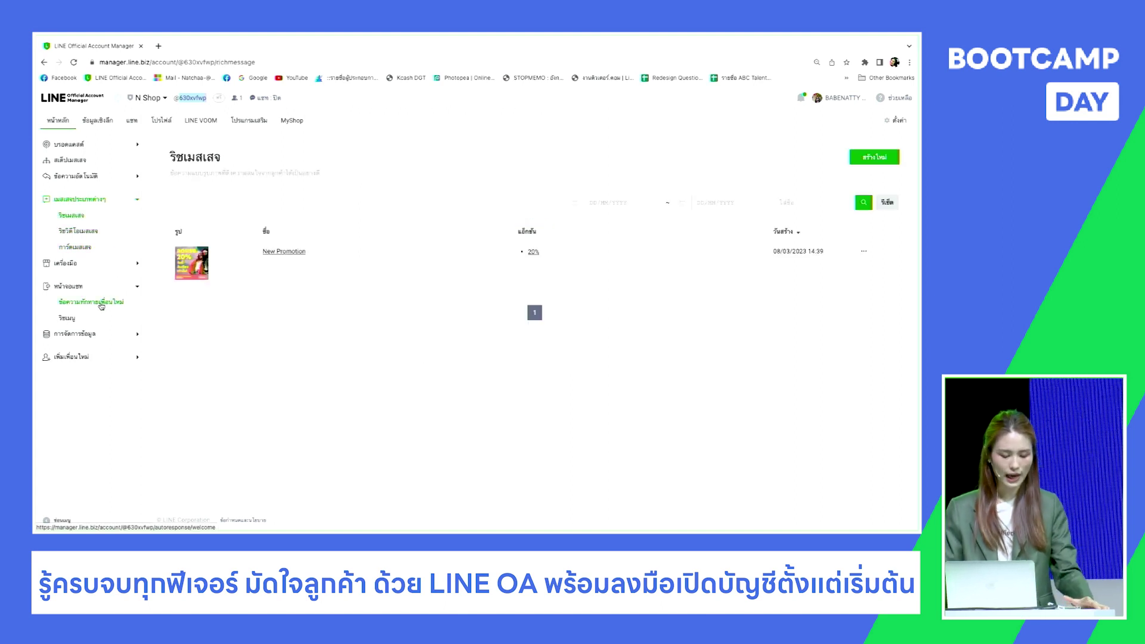
Step: Open the rich menu page and start creating a new rich menu, going to its content settings
left_click(66, 318)
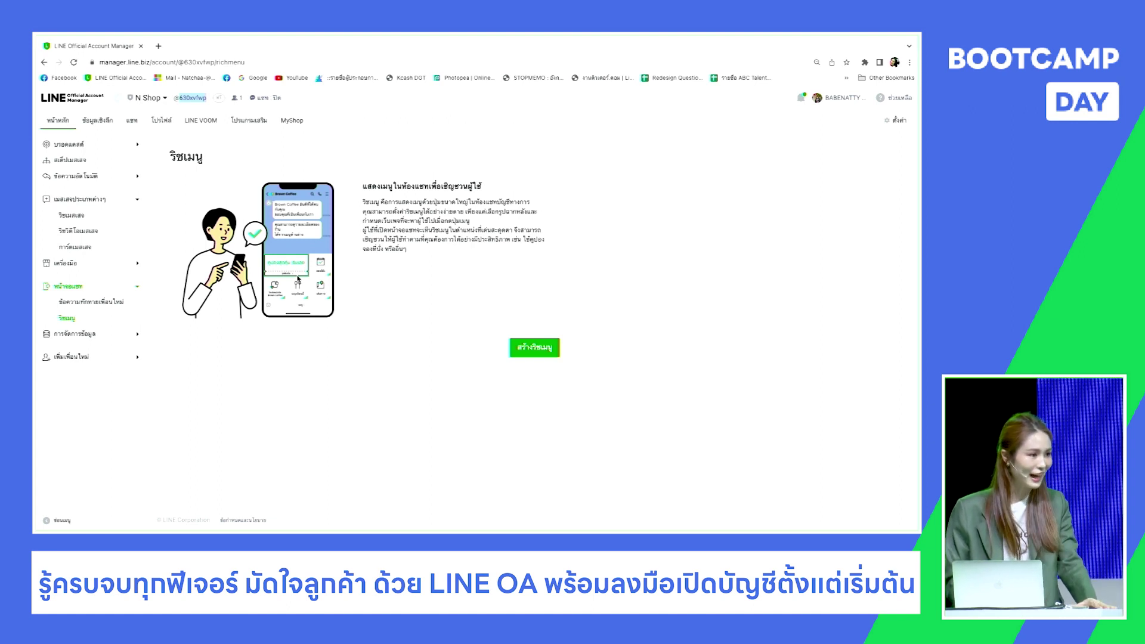
left_click(542, 348)
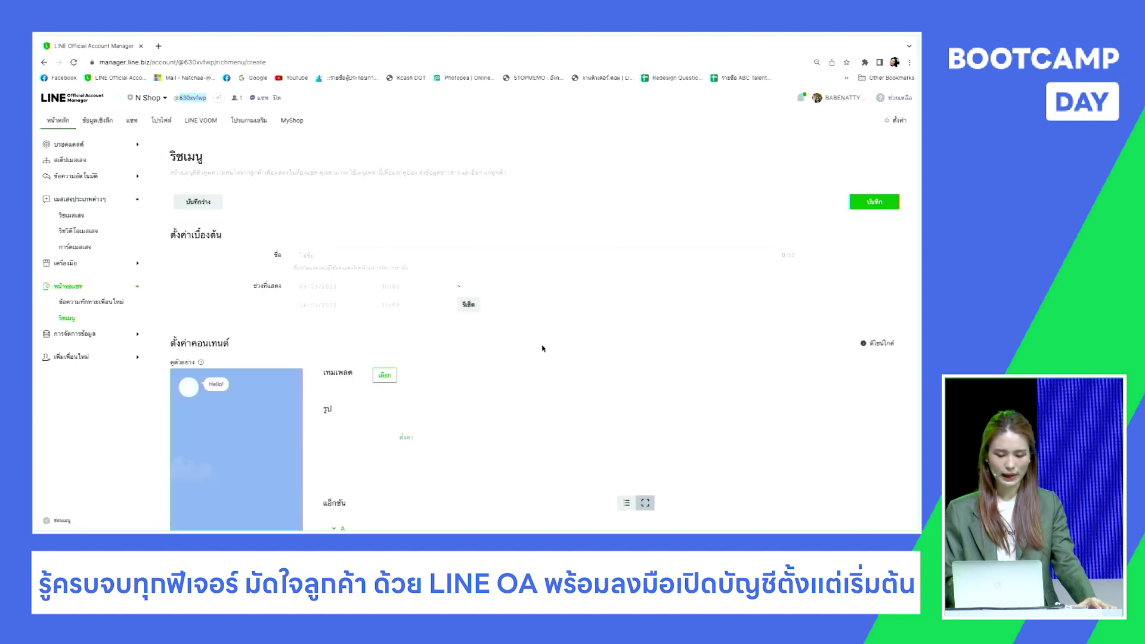
scroll(537, 289, "down", 1)
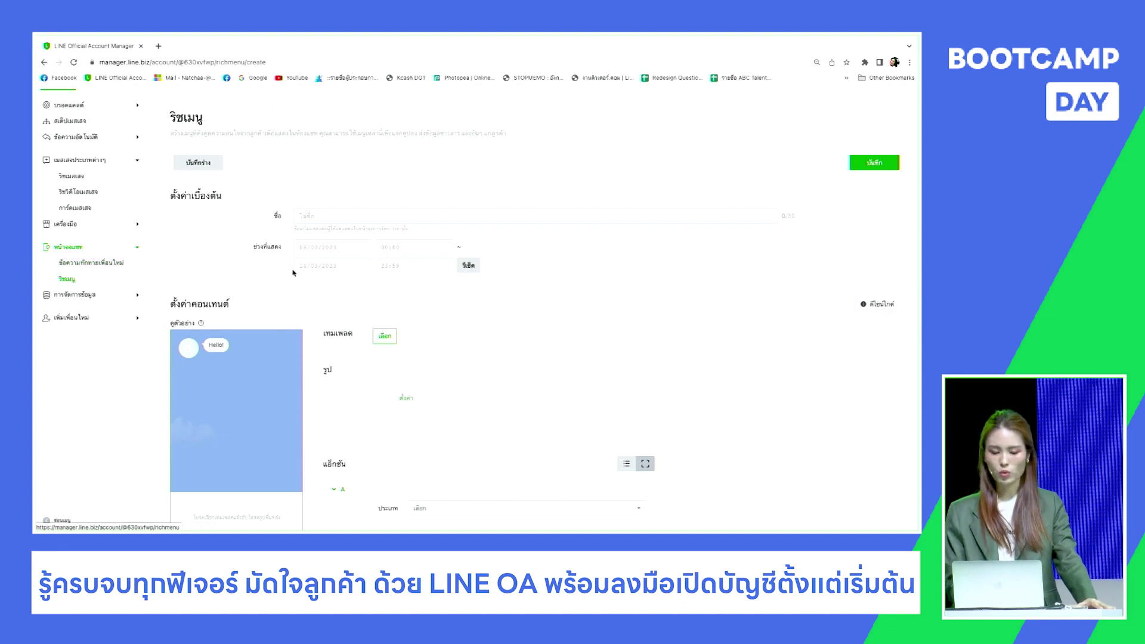
scroll(318, 301, "down", 2)
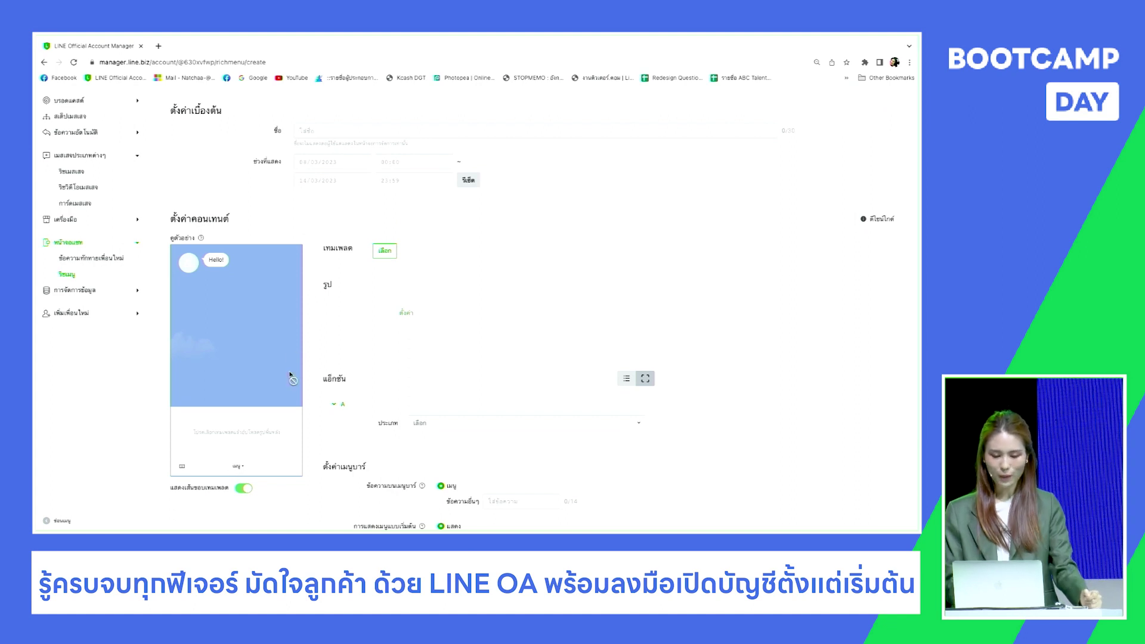
Step: Apply the large template with six equal areas to the rich menu
left_click(385, 251)
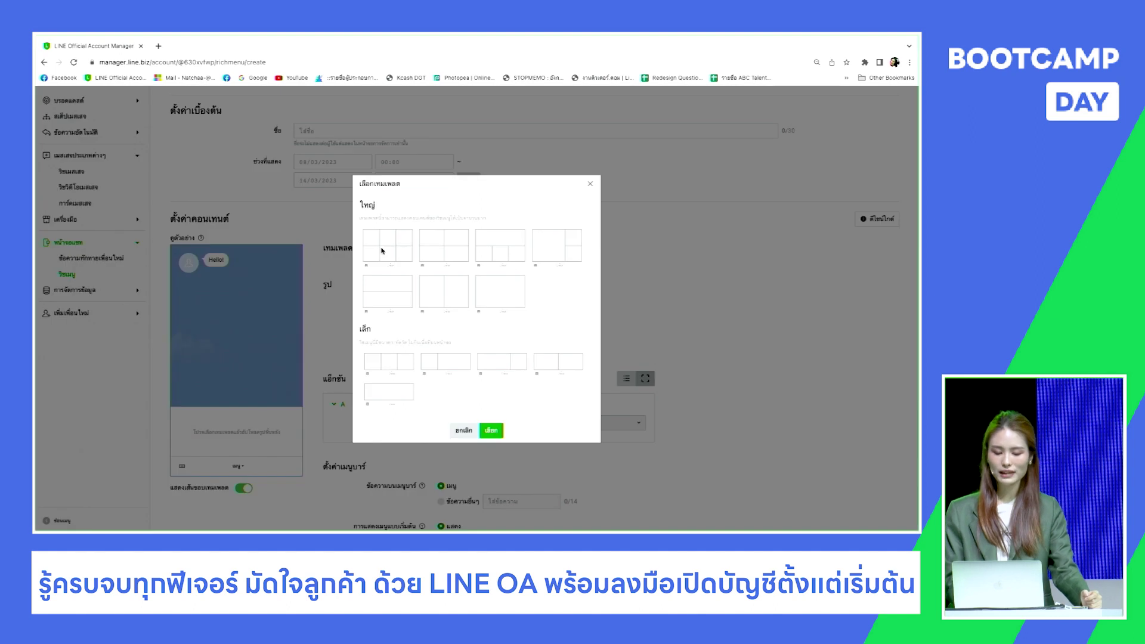
scroll(527, 297, "up", 5)
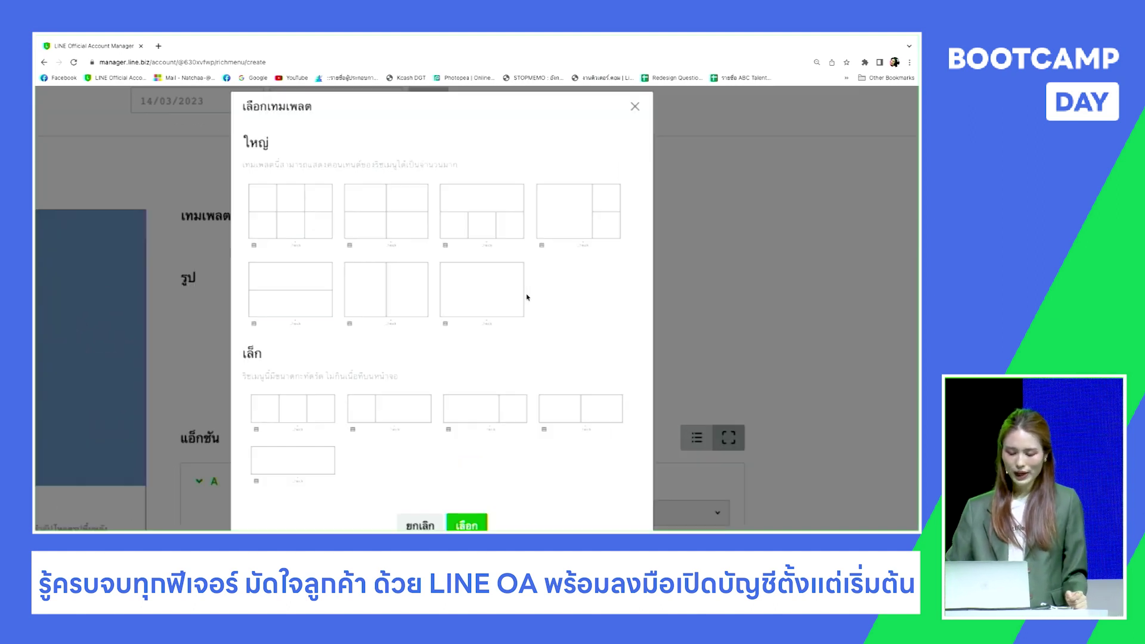
scroll(527, 297, "down", 1)
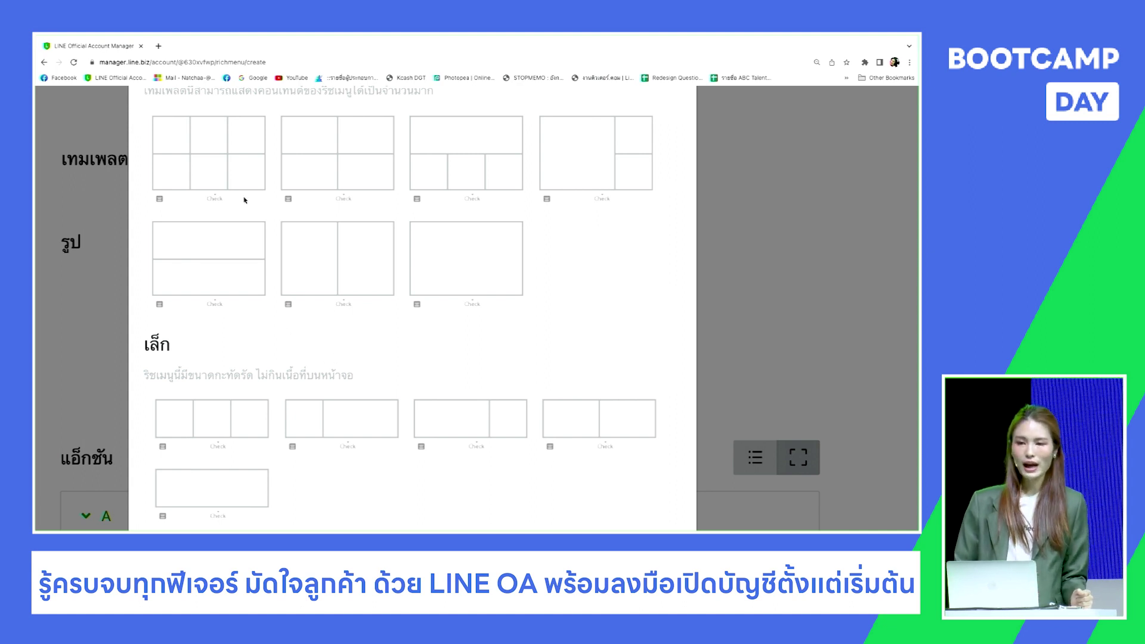
left_click(233, 166)
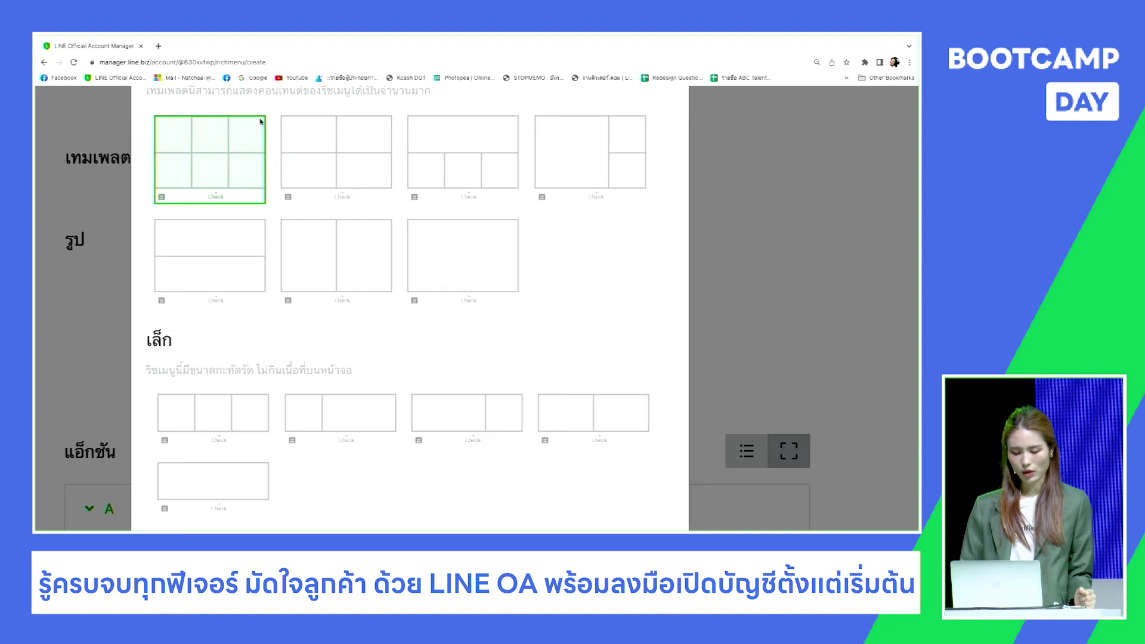
scroll(343, 201, "down", 3)
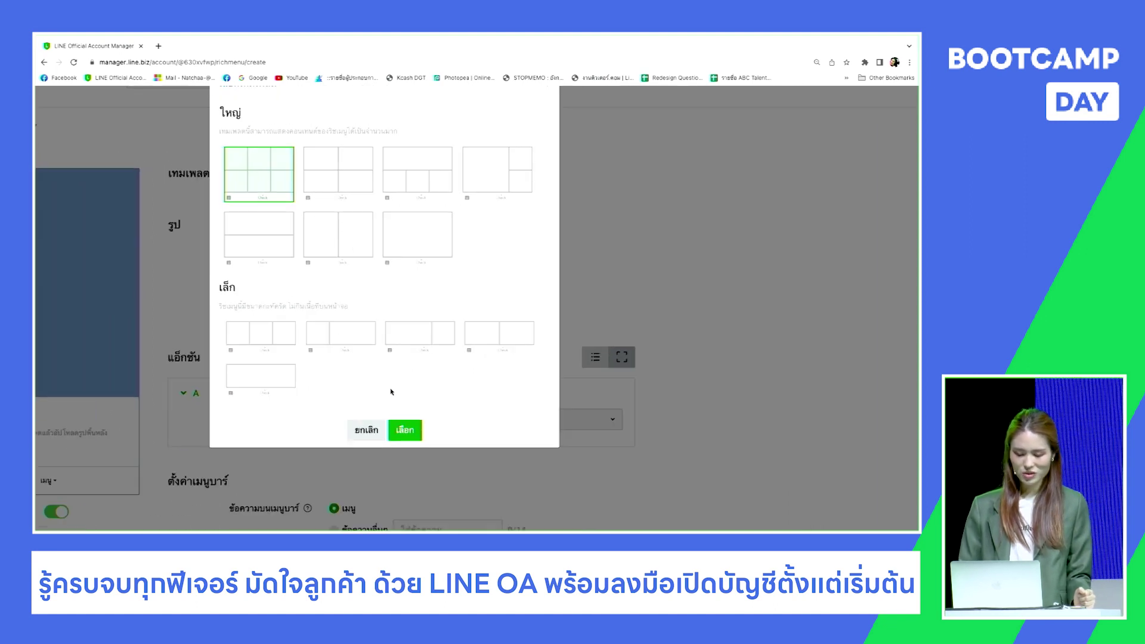
left_click(401, 430)
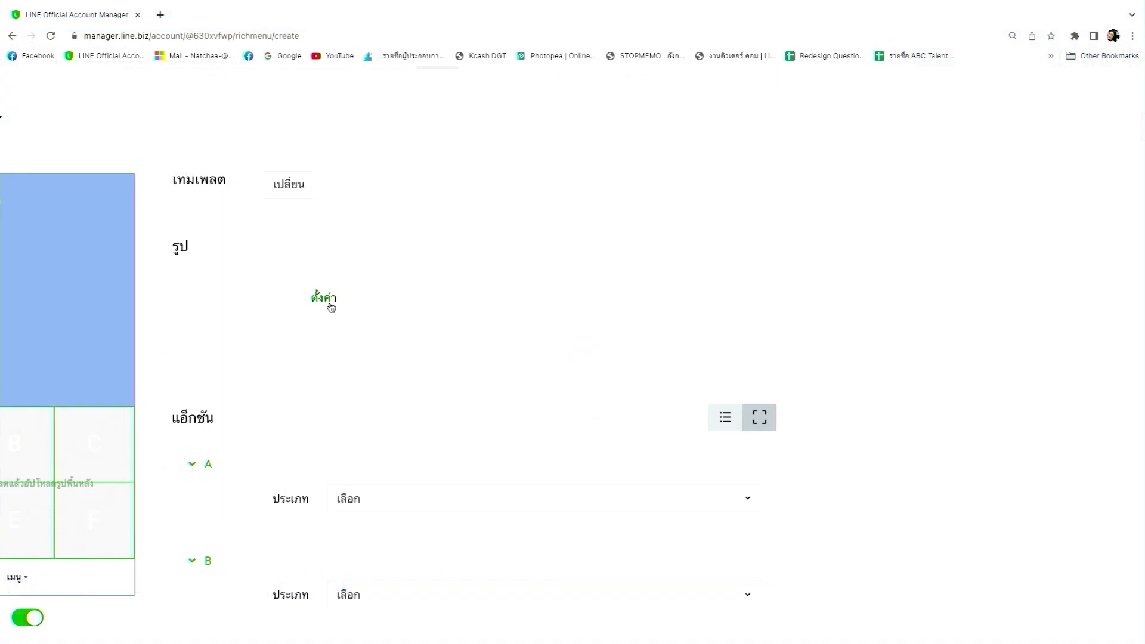
Step: Try to upload RichMenu.png from the workshop folder as the rich menu image
key("ctrl+minus")
key("ctrl+minus")
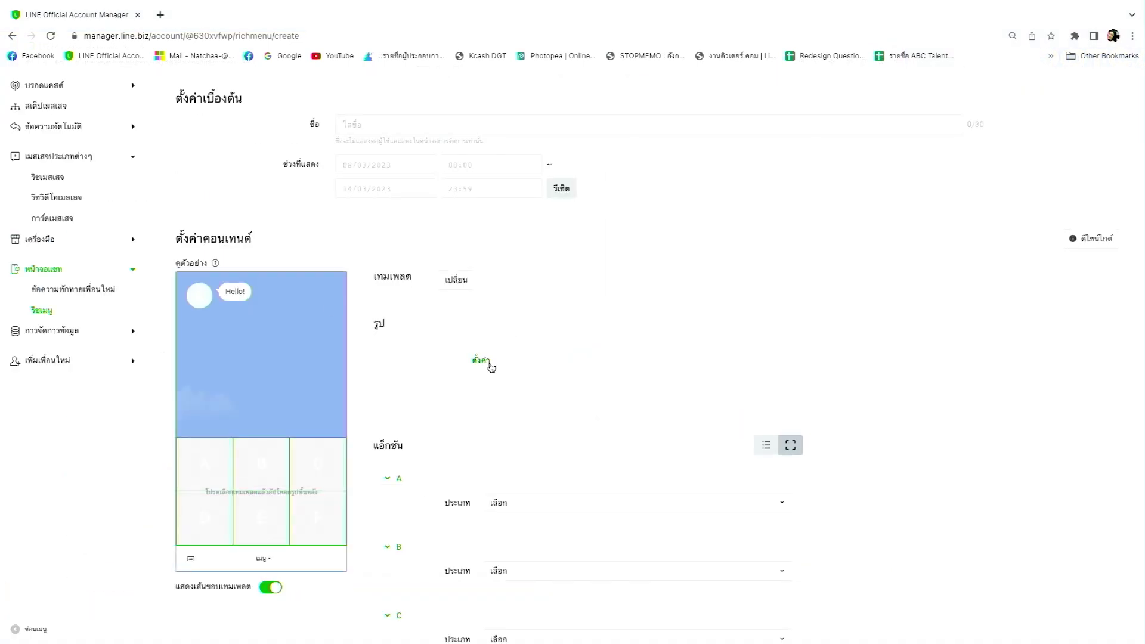
left_click(488, 362)
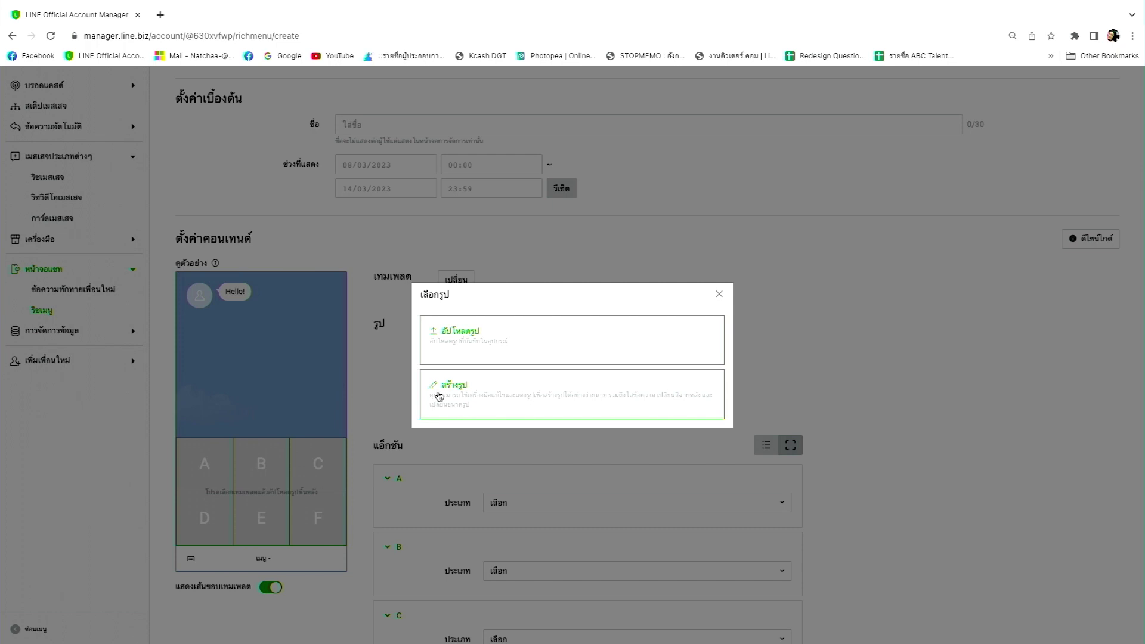
left_click(448, 339)
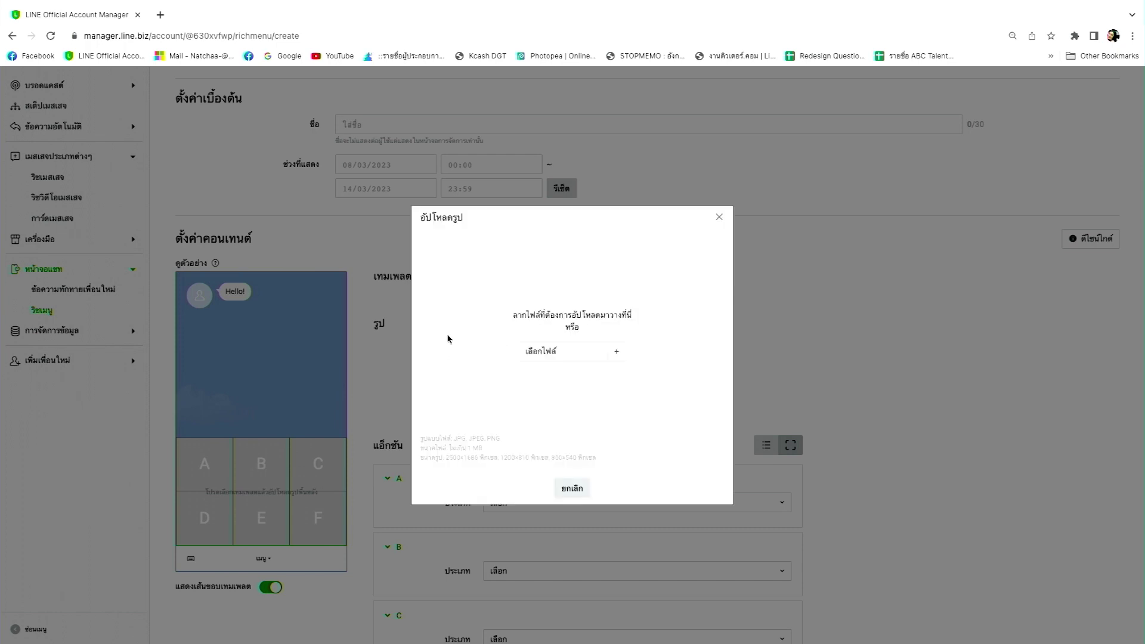
left_click(619, 356)
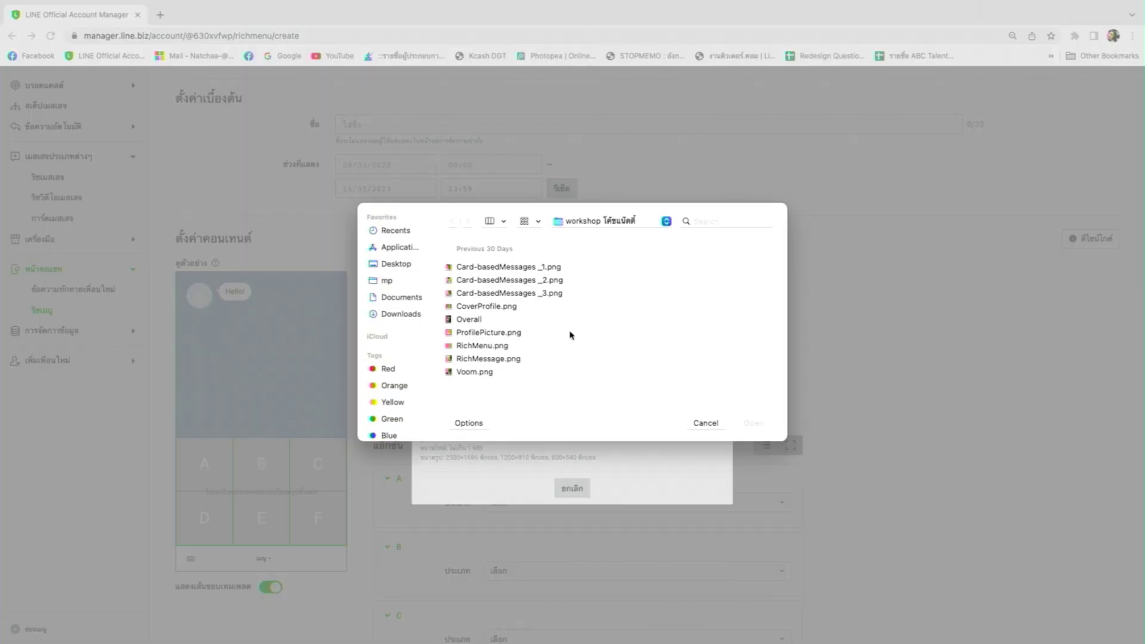
left_click(493, 345)
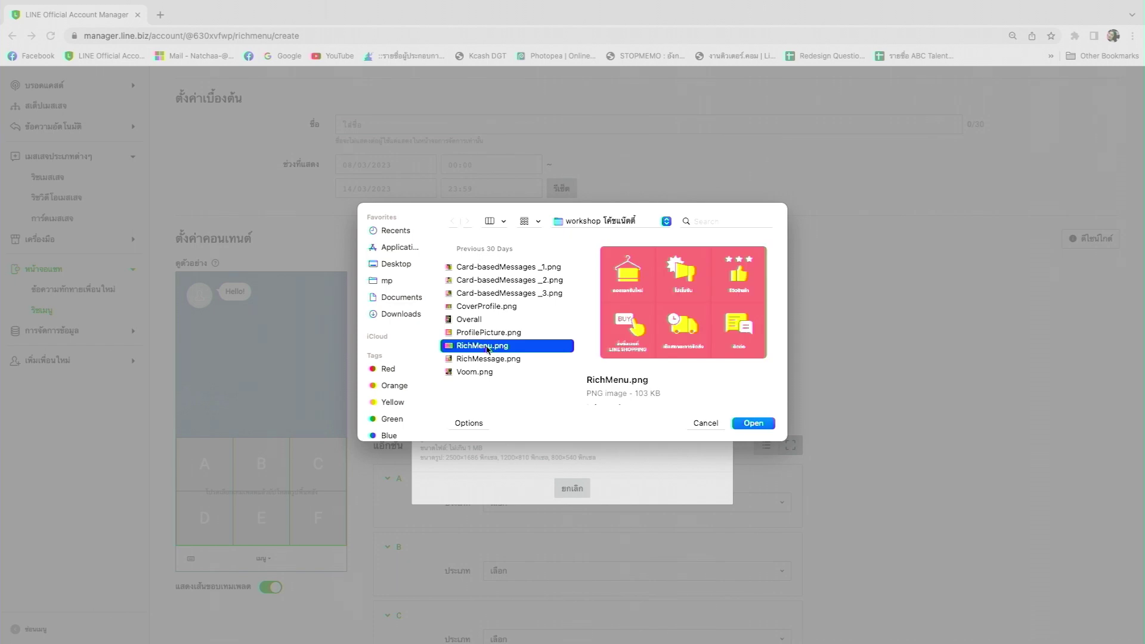
left_click(746, 424)
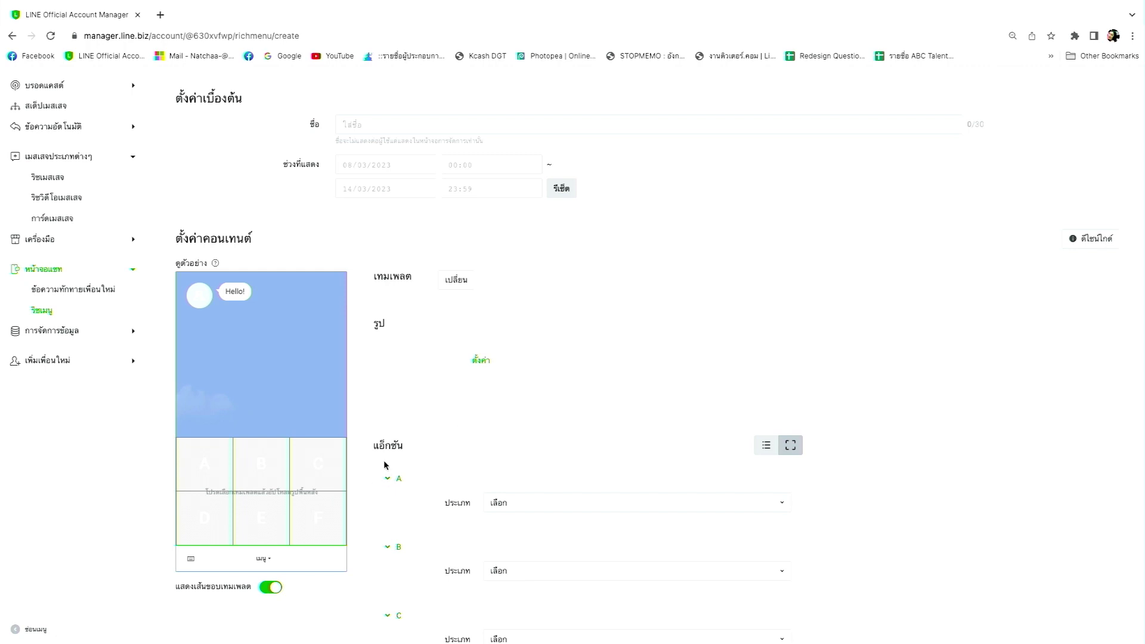
Step: Upload RichMenu.png as the background image of the six-area rich menu
scroll(384, 471, "up", 2)
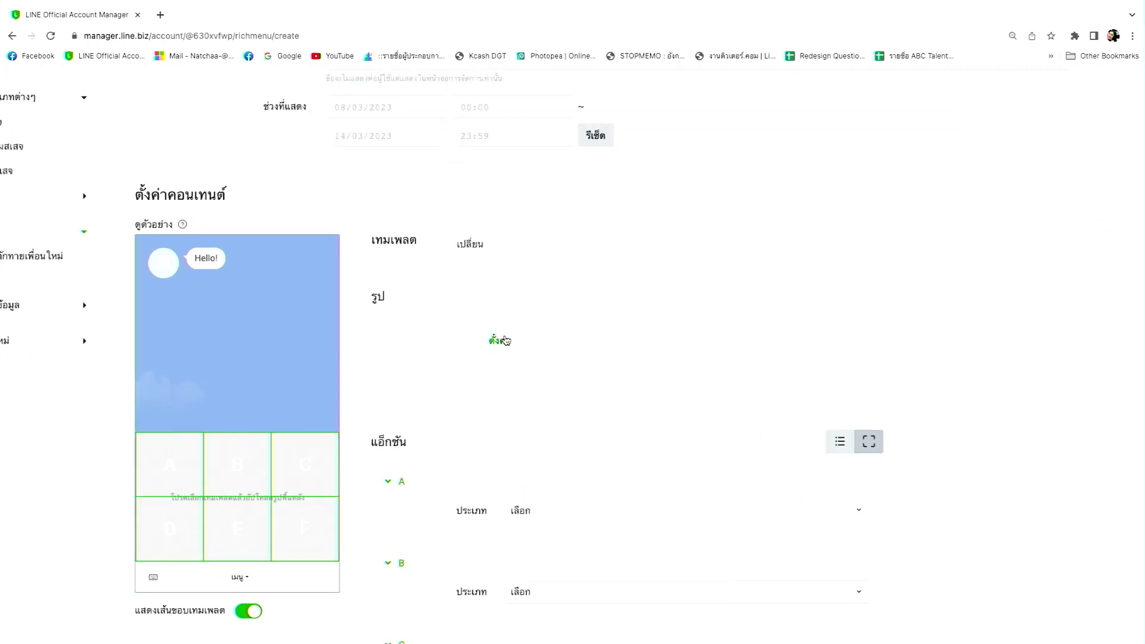
left_click(504, 337)
left_click(500, 316)
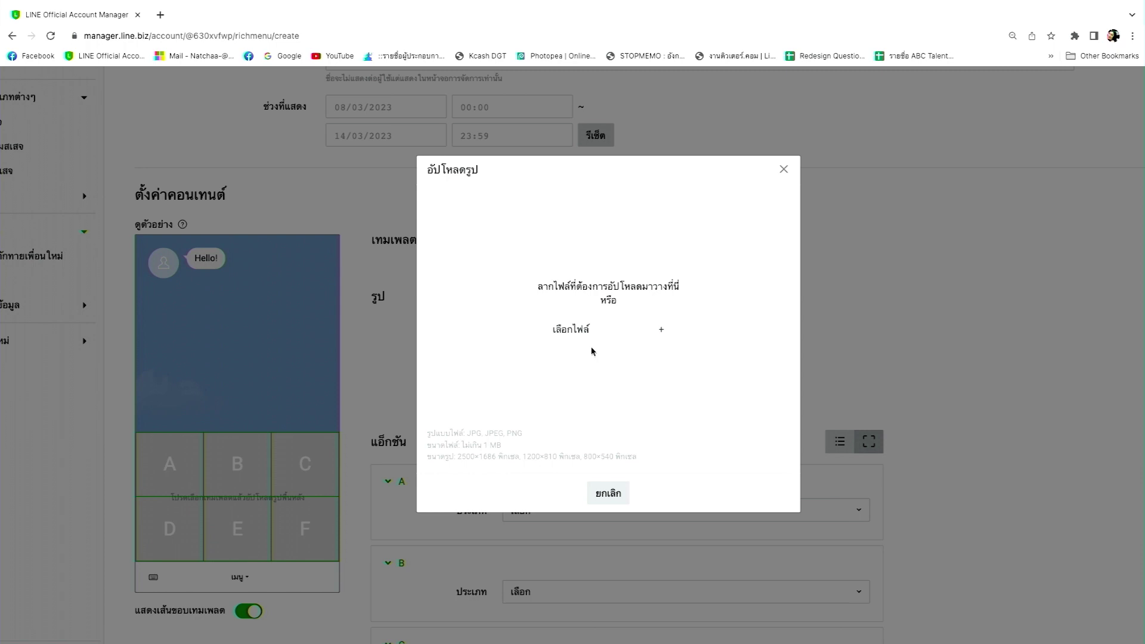
left_click(665, 331)
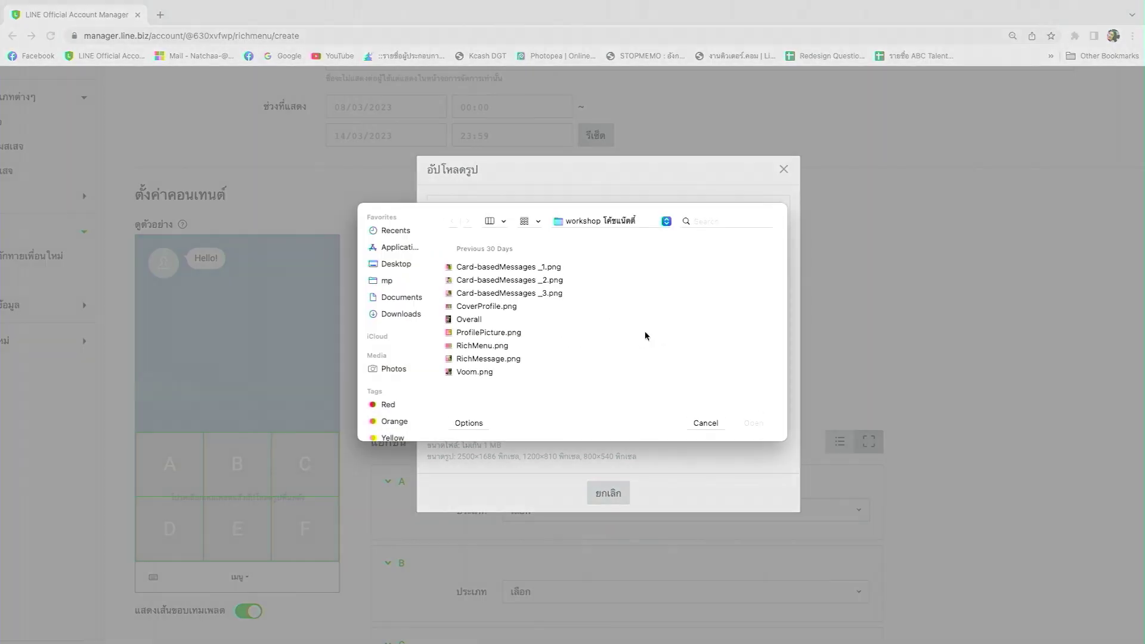
left_click(494, 346)
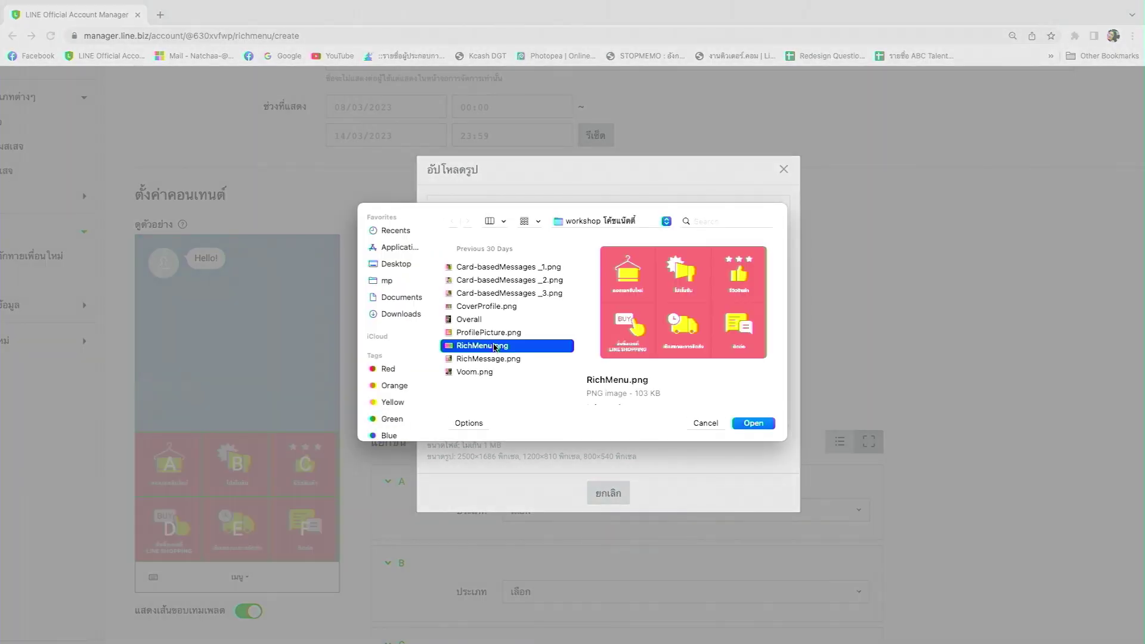
left_click(750, 423)
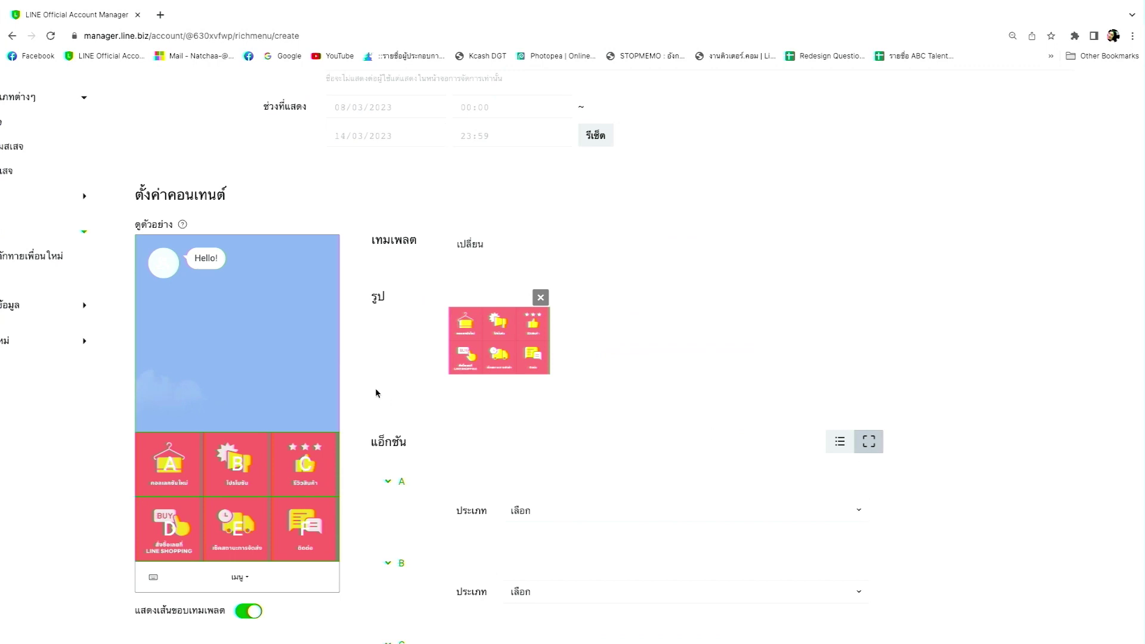
Step: Set area A's action type to link (ลิงก์) and enter Website as its action label
scroll(200, 514, "up", 2)
scroll(200, 514, "up", 3)
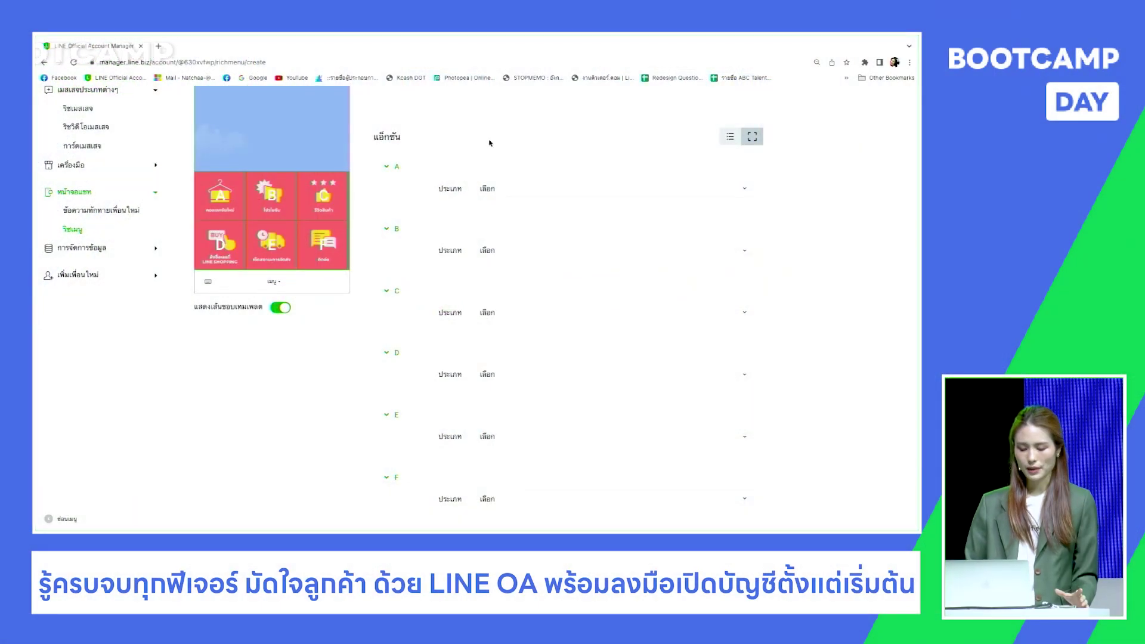
left_click(502, 188)
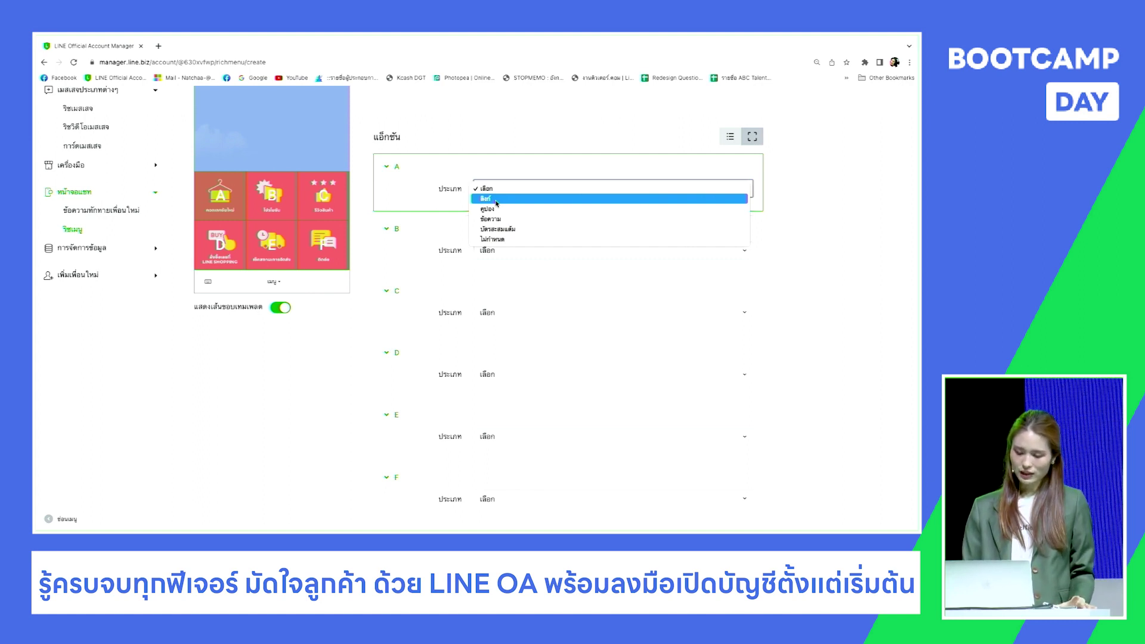
left_click(496, 199)
left_click(501, 234)
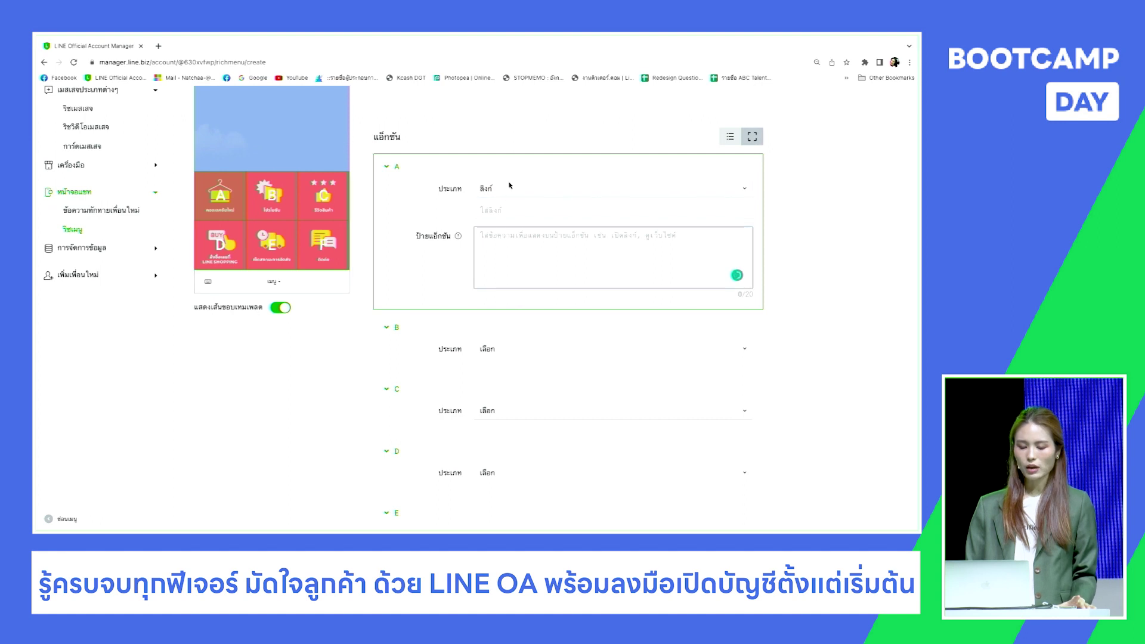
left_click(492, 210)
left_click(530, 256)
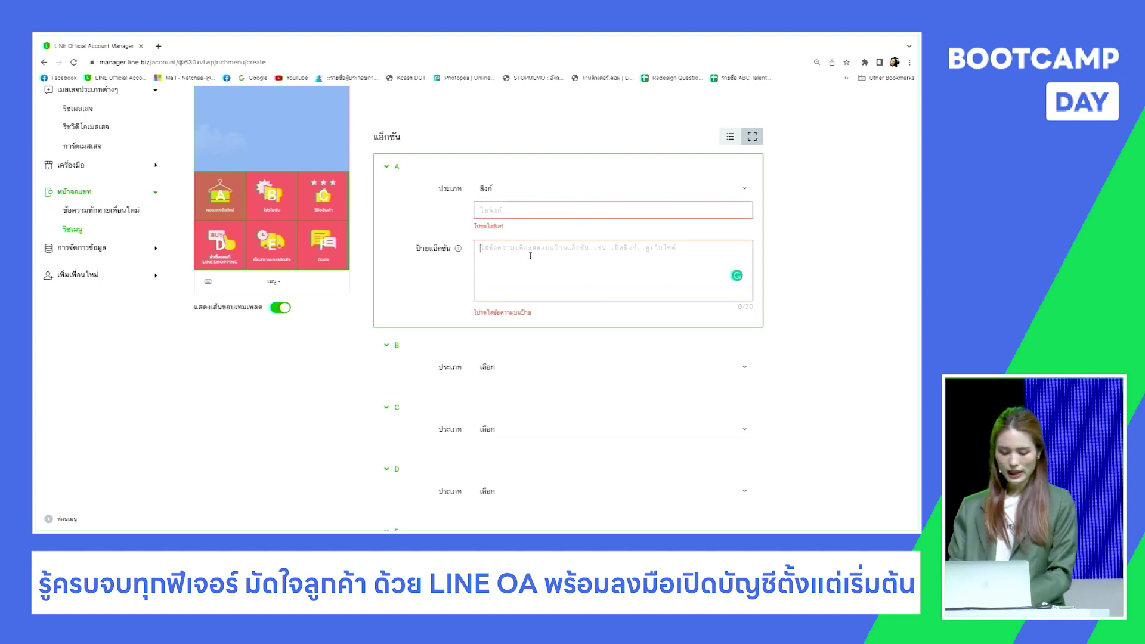
type("We")
key("BackSpace")
key("BackSpace")
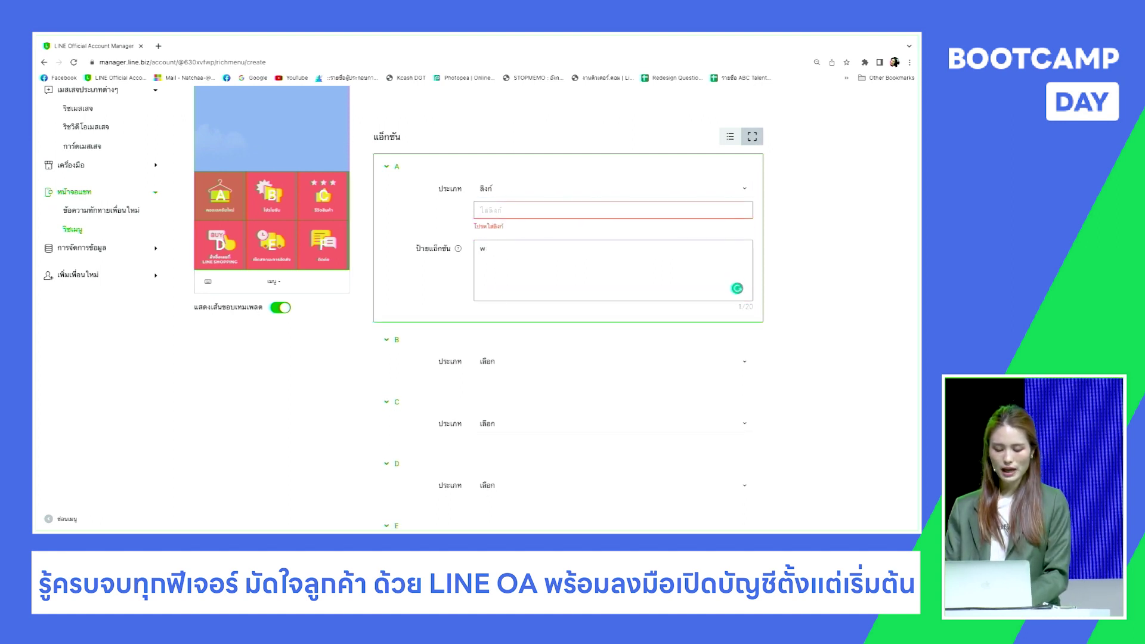
type("Website")
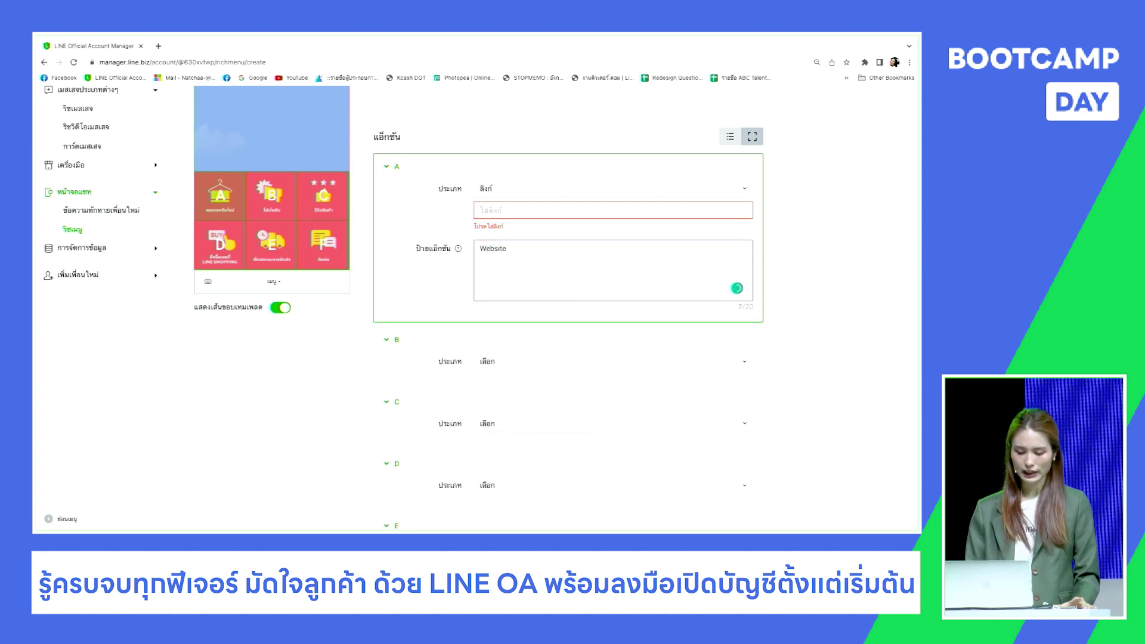
Step: Set area B's action type to text (ข้อความ) with the message "ไม่ทราบว่าสนใจสินค้าใดดีคะ"
left_click(532, 362)
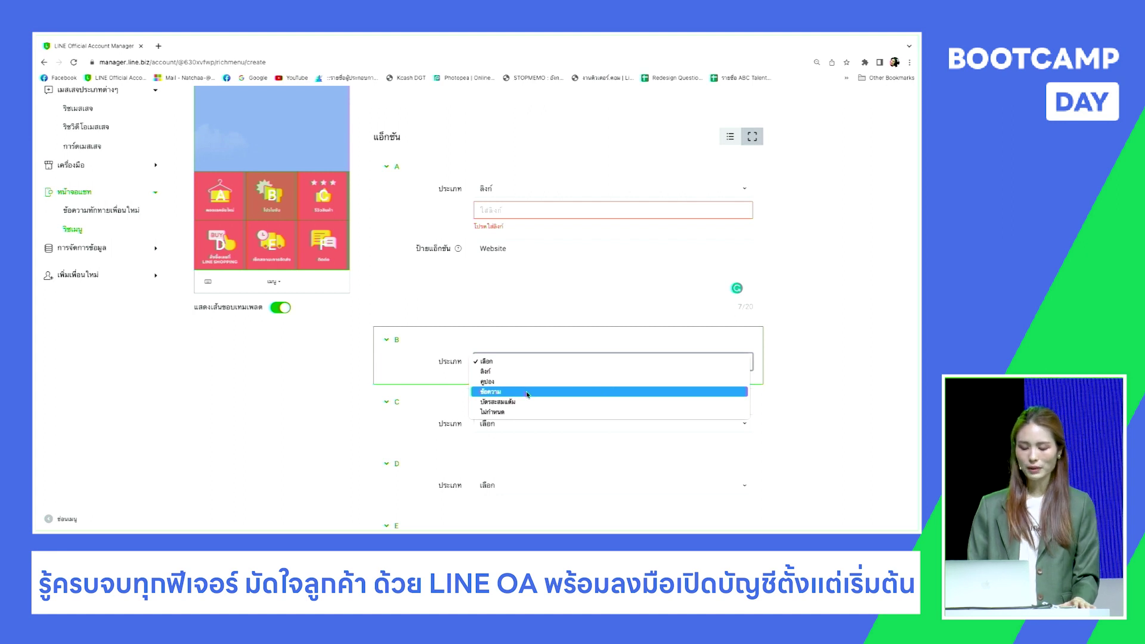
left_click(527, 392)
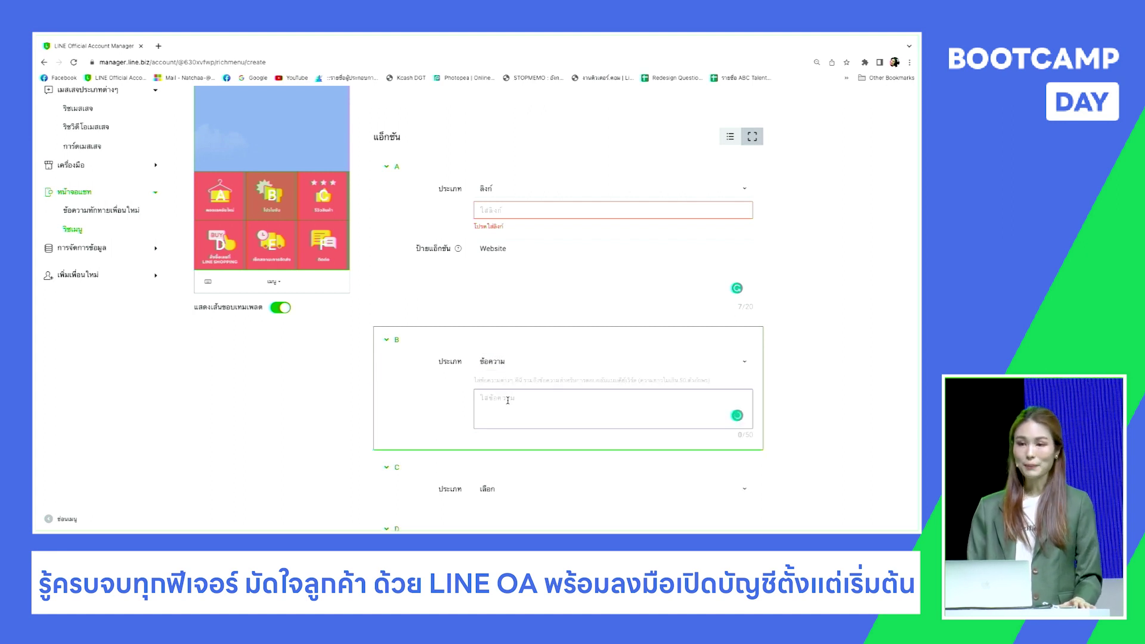
scroll(508, 400, "up", 5)
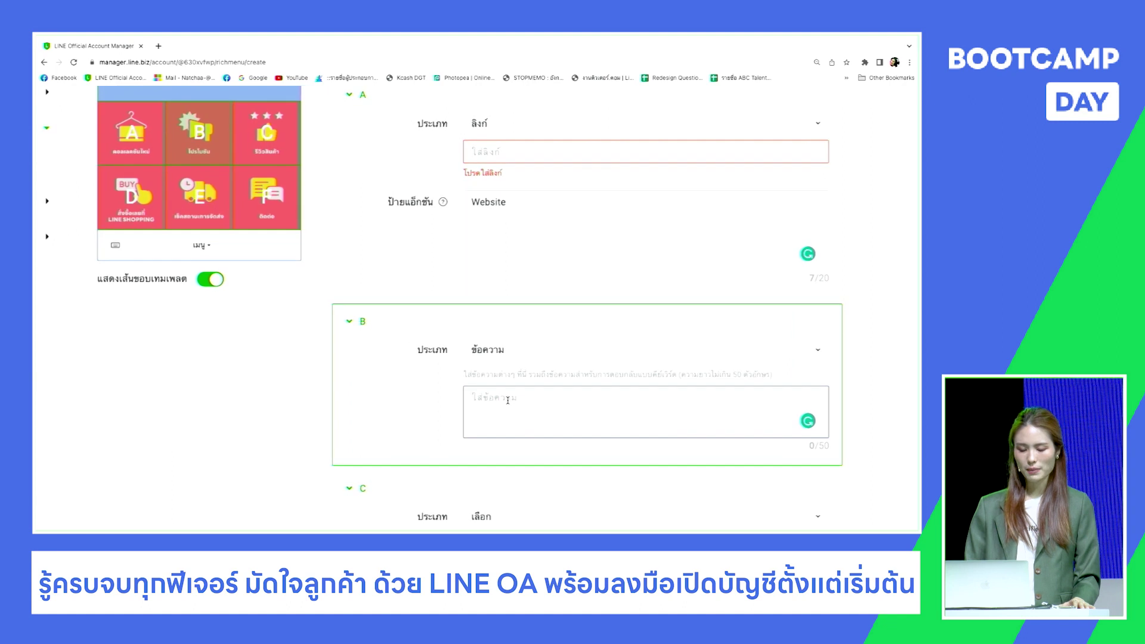
scroll(507, 400, "up", 1)
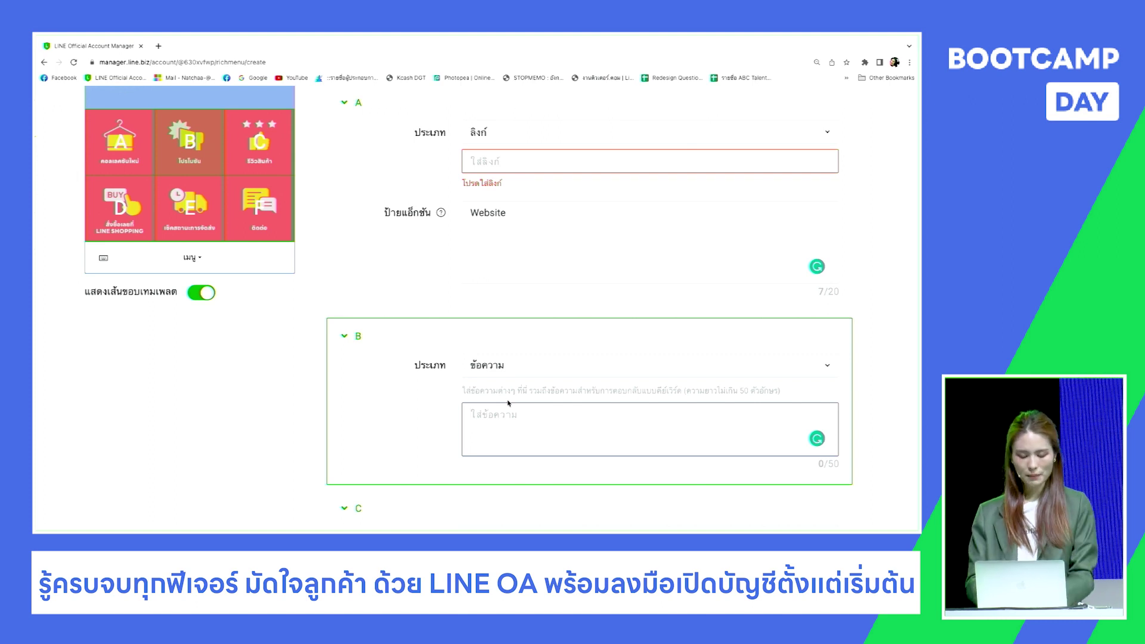
type("ไ")
key("BackSpace")
type("ไ่")
key("BackSpace")
type("ม่")
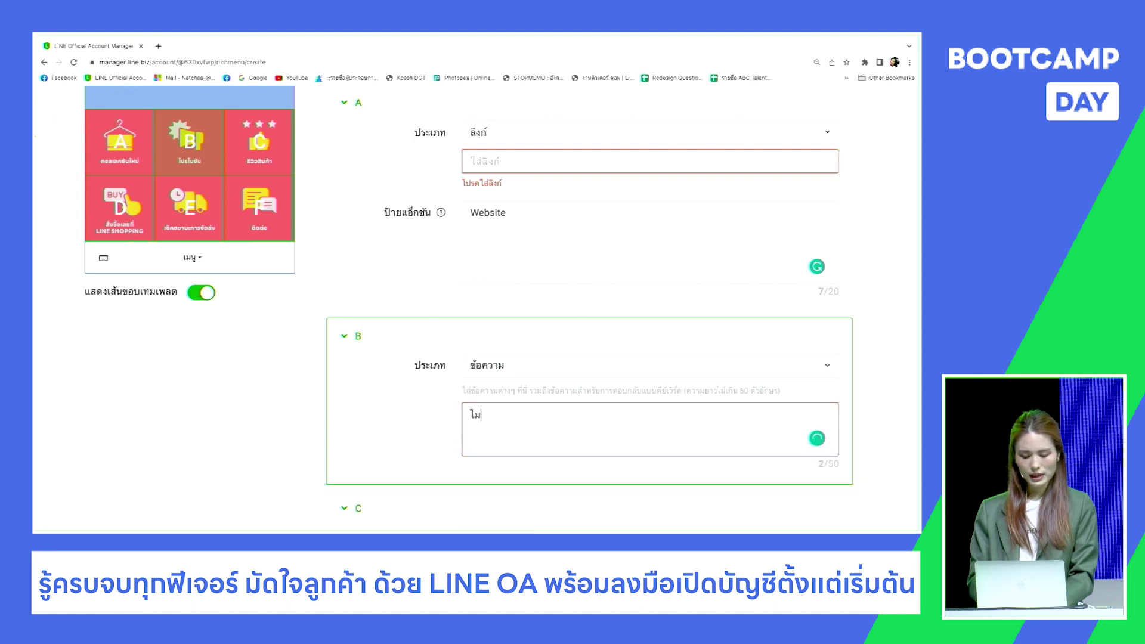
type("ทราบว่าสนใจ")
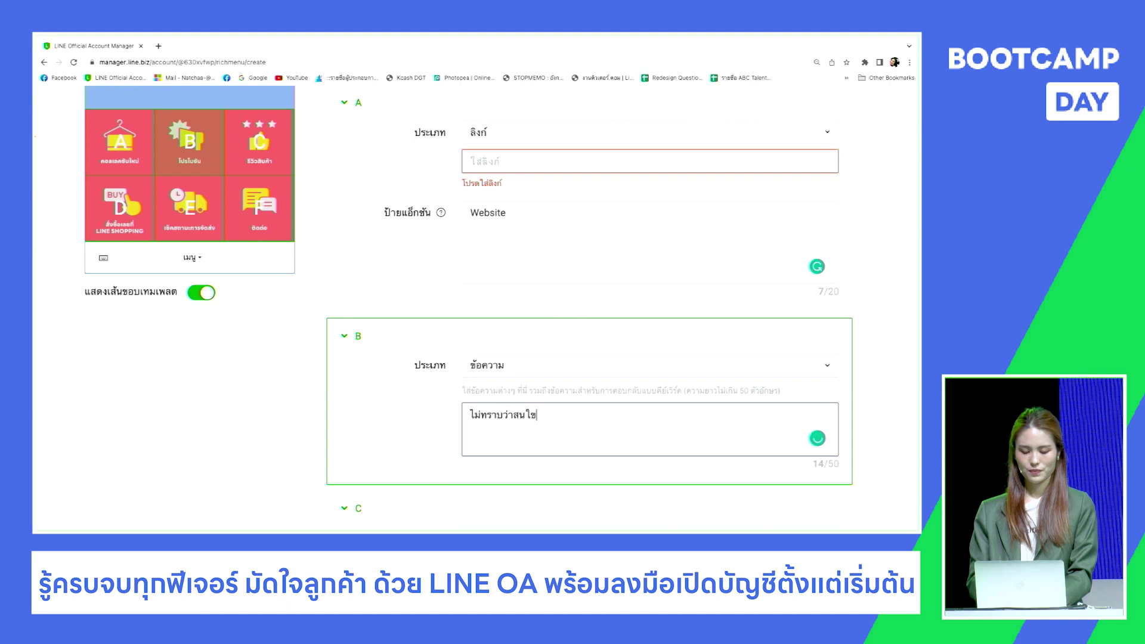
key("BackSpace")
type("จสินค้าไ")
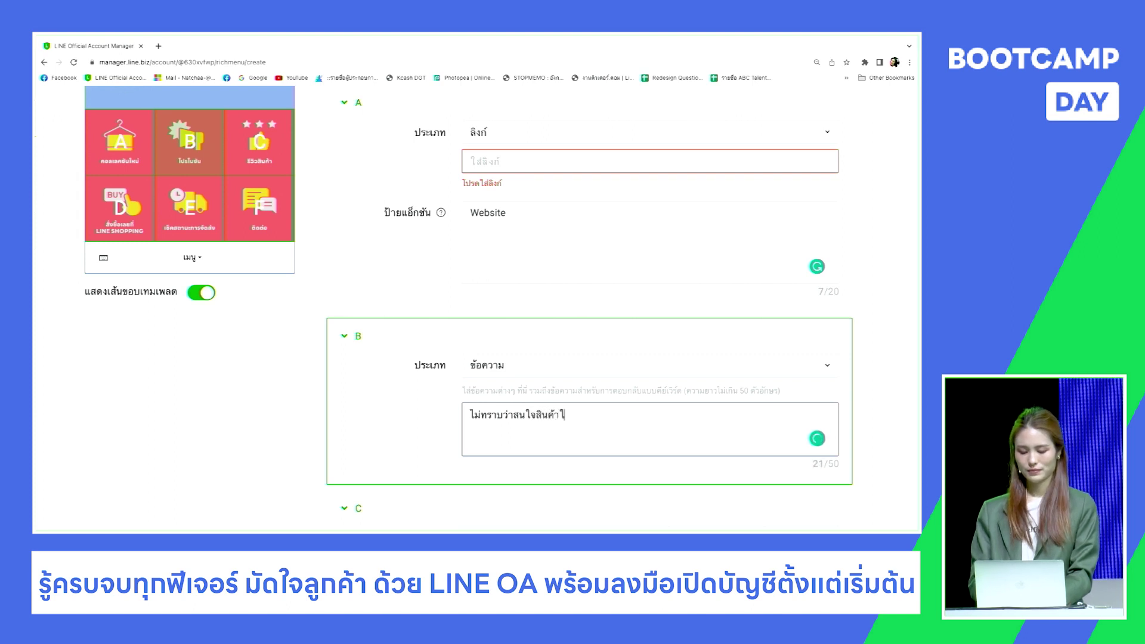
key("BackSpace")
type("ใดดีคะ")
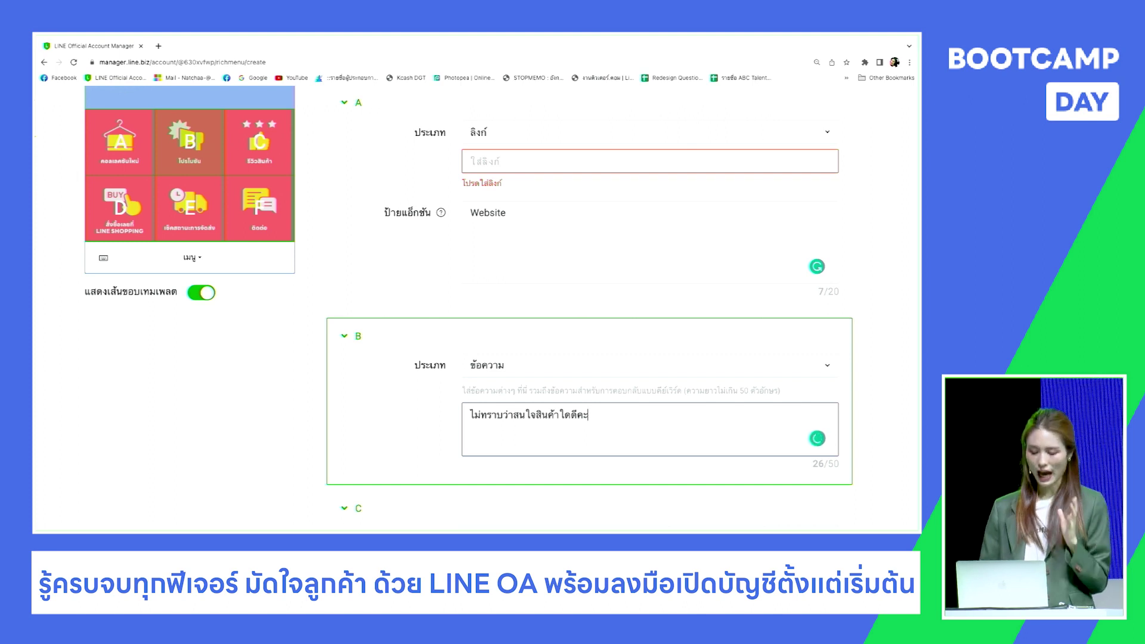
Step: Set area C's action type to link (ลิงก์) and area D's action type to ไม่กำหนด
scroll(469, 309, "down", 1)
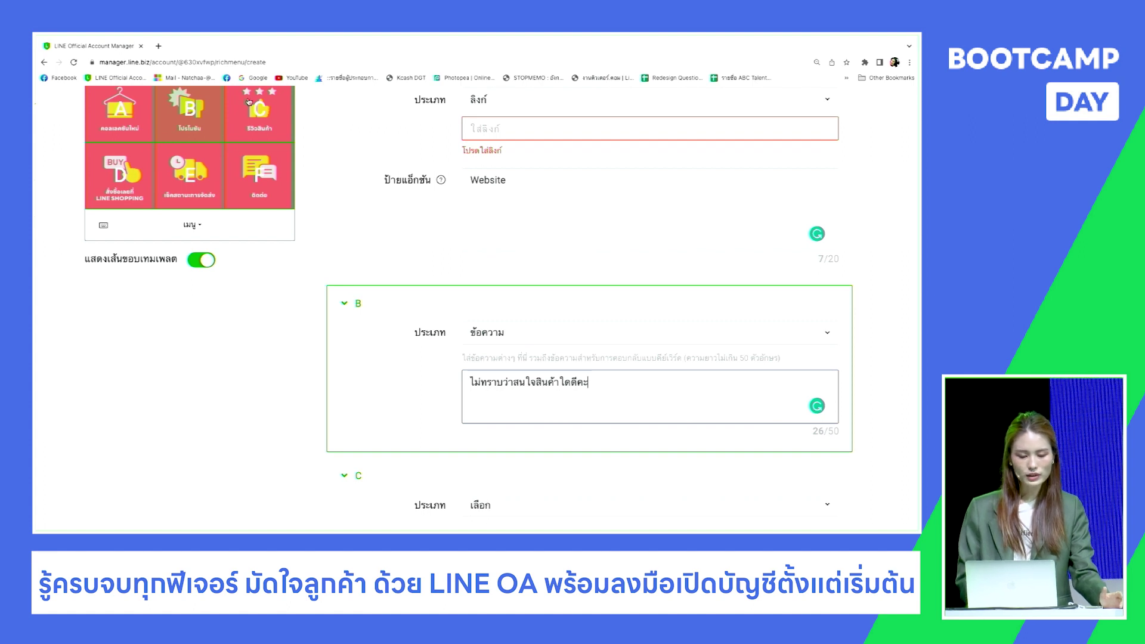
scroll(487, 392, "down", 3)
left_click(425, 323)
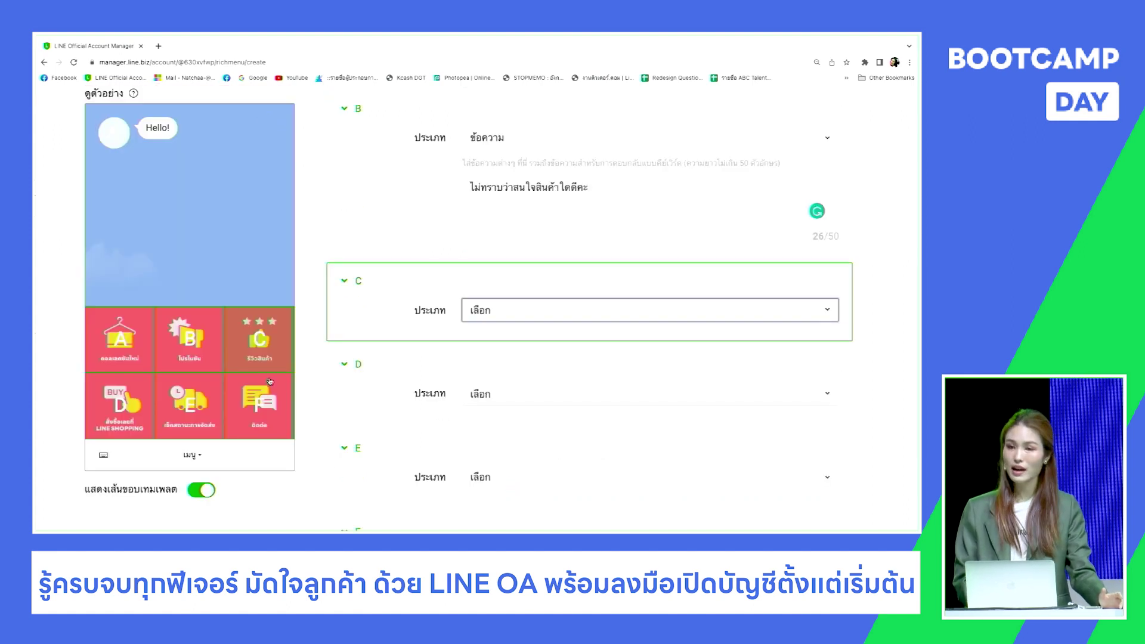
left_click(574, 313)
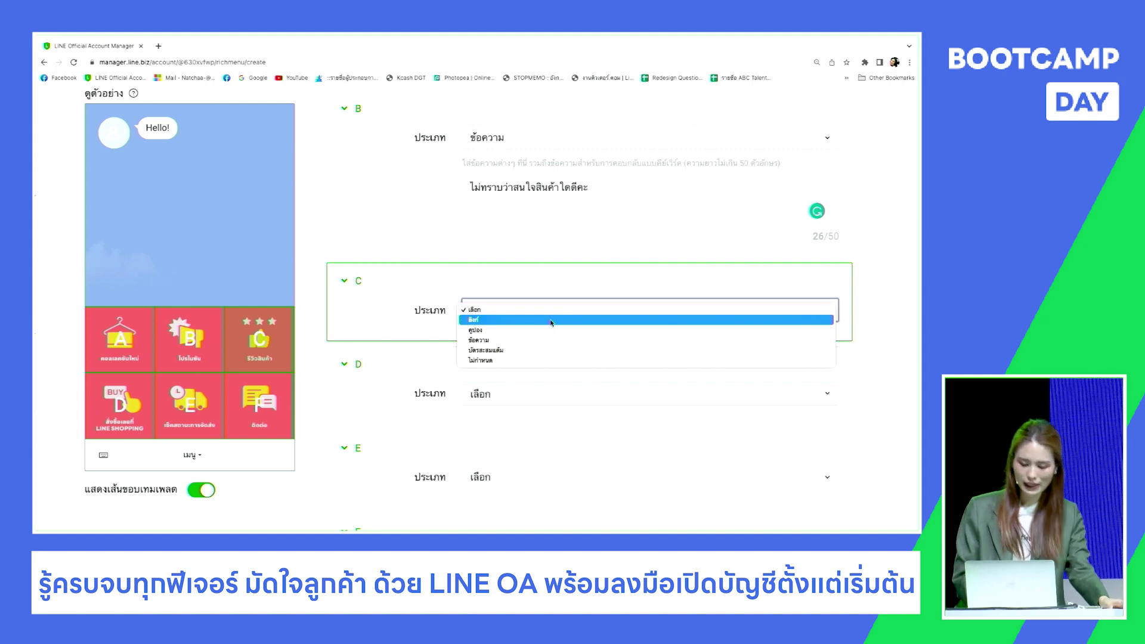
left_click(551, 320)
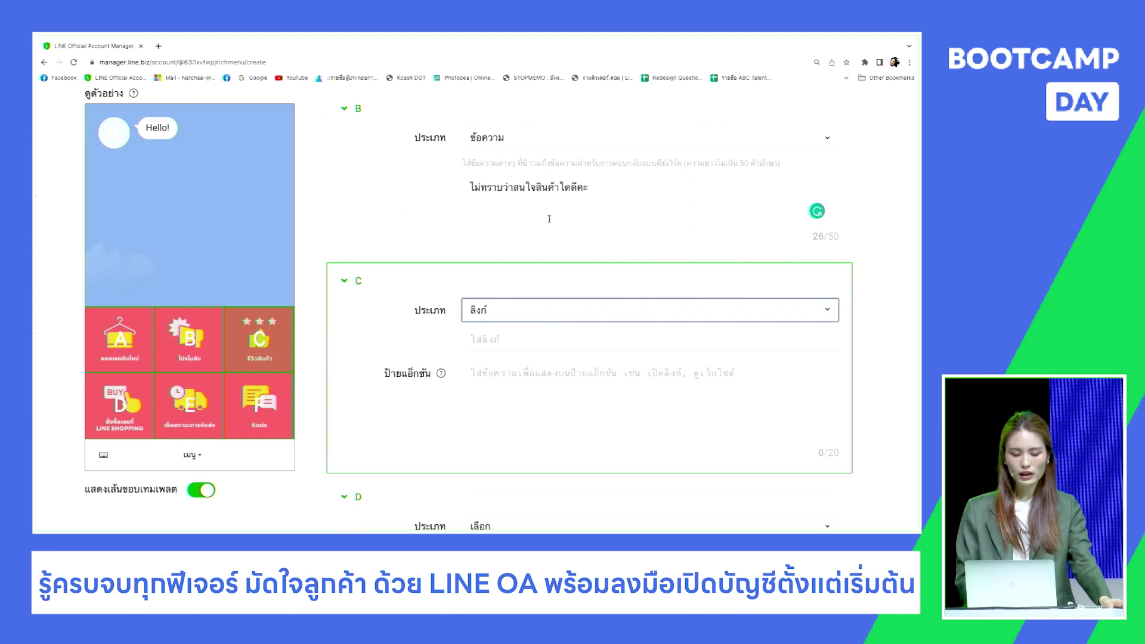
scroll(549, 219, "down", 2)
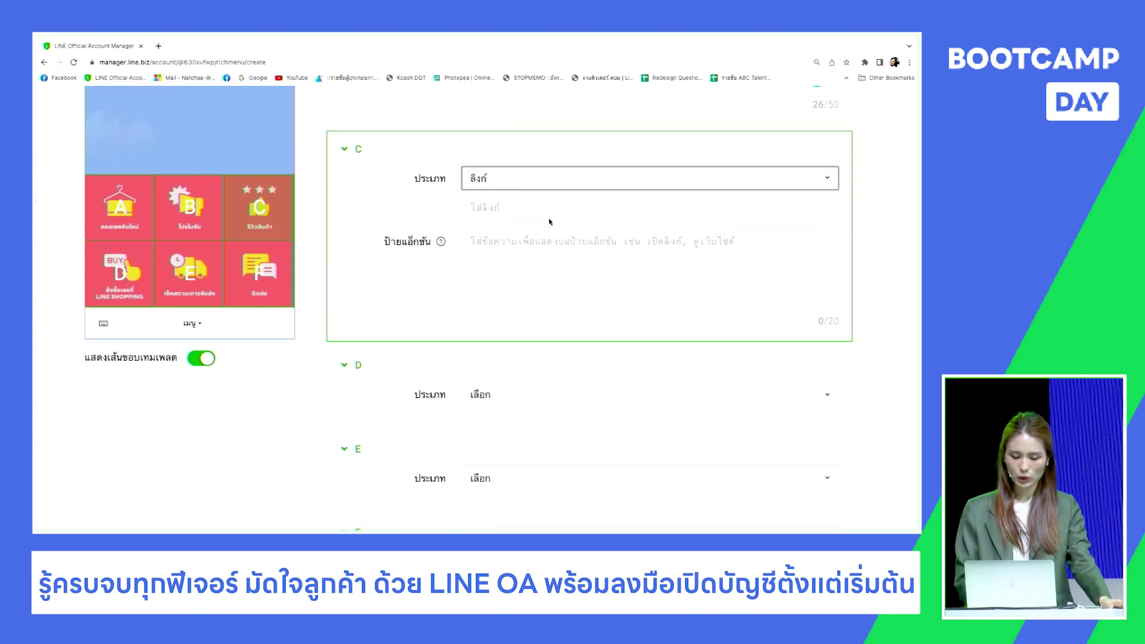
left_click(525, 396)
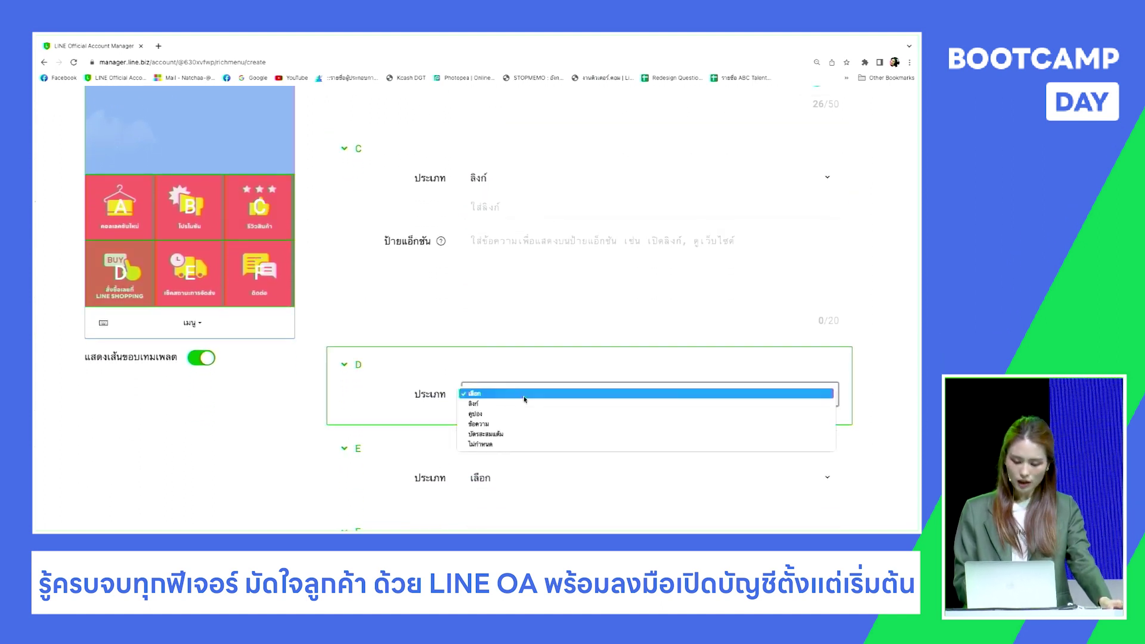
left_click(499, 445)
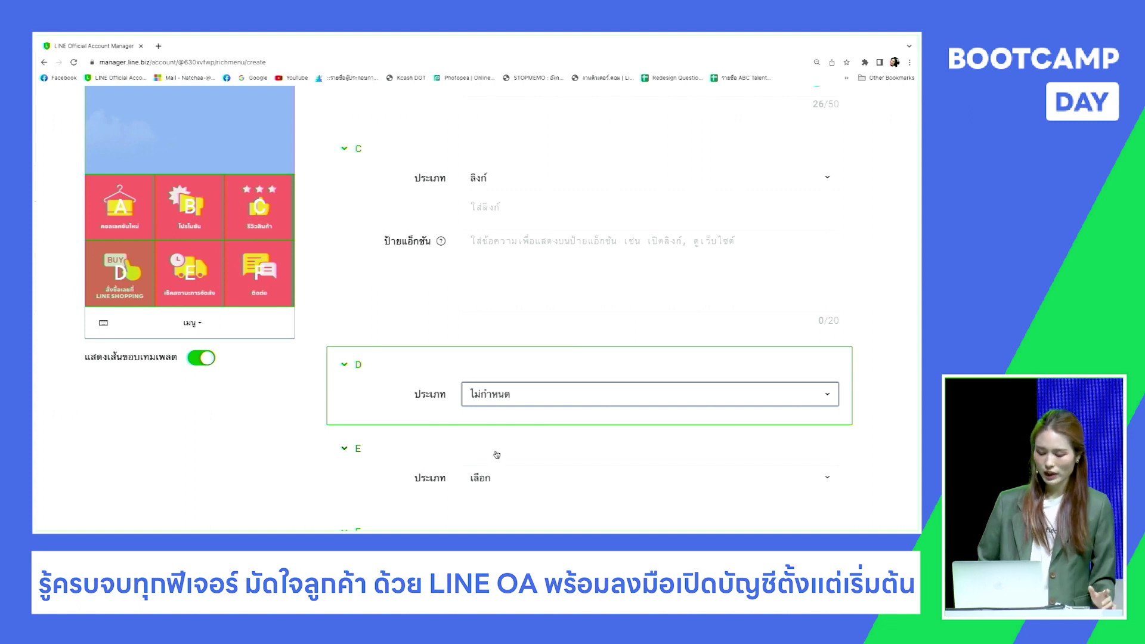
Step: Name the rich menu ซัมเมอร์ and set the start date of its display period to 09/03/2023
key("ctrl+minus")
key("ctrl+minus")
key("ctrl+minus")
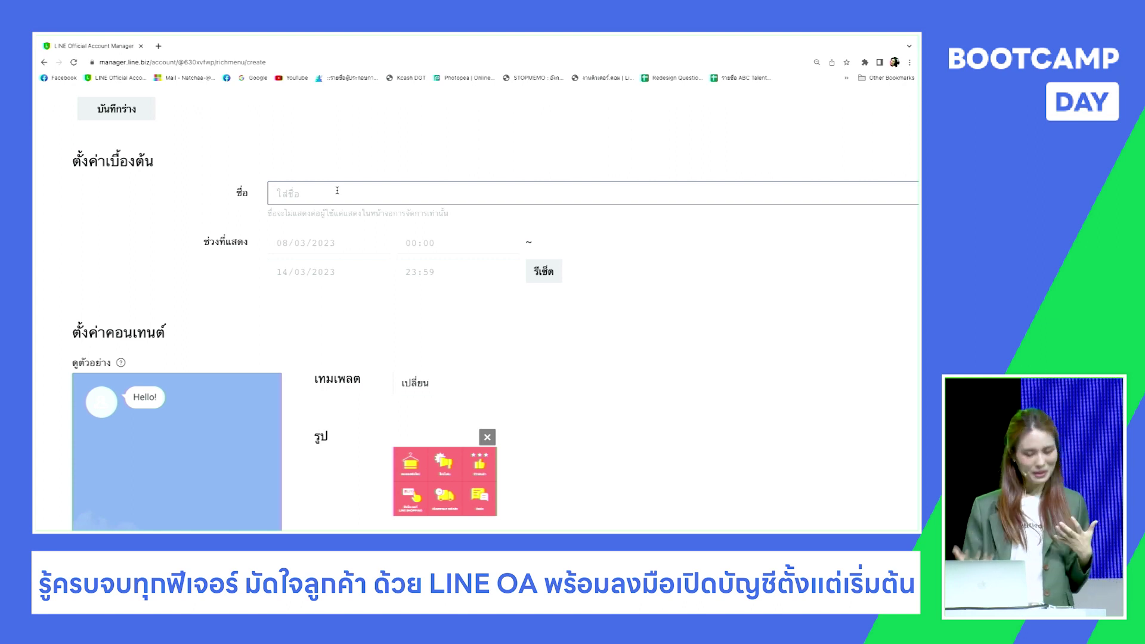
left_click(336, 190)
key("BackSpace")
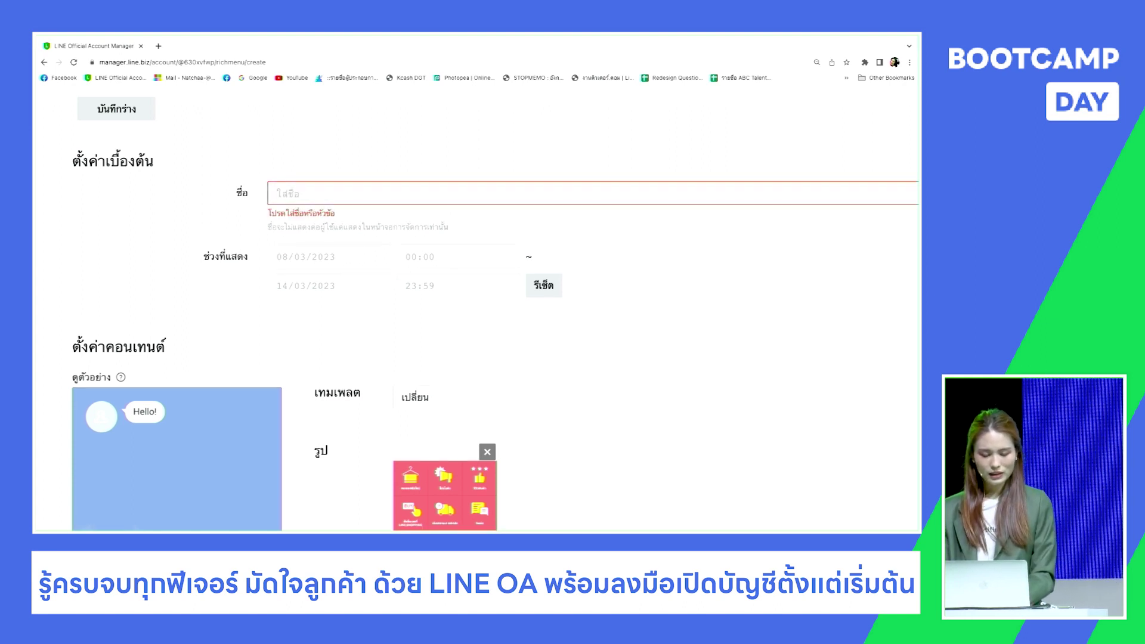
type("ซัมเมอร์")
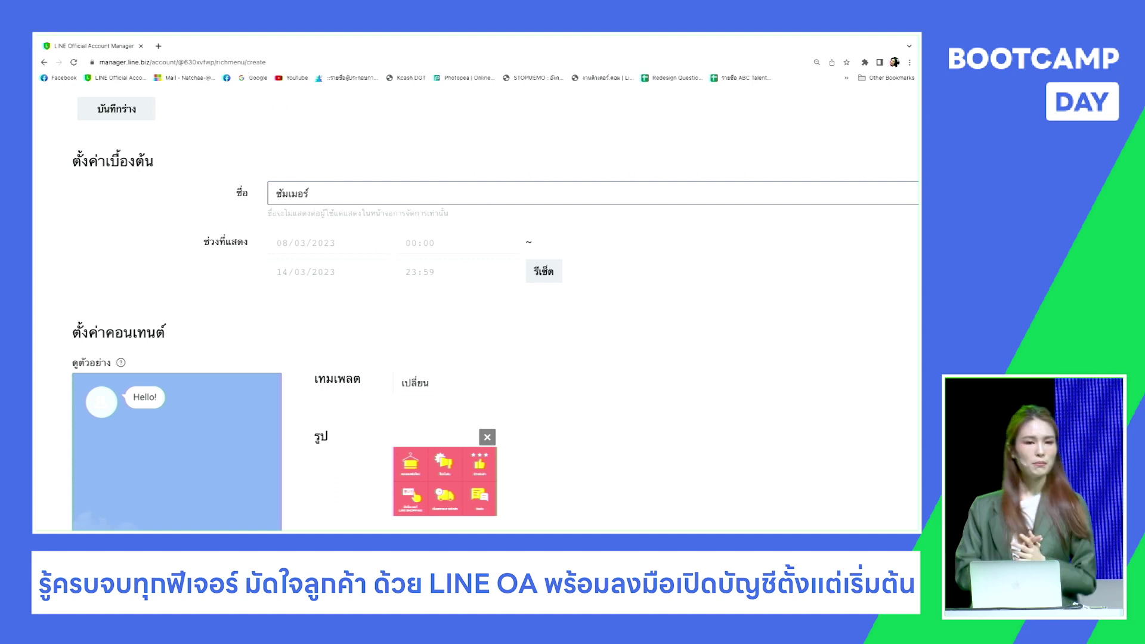
left_click(287, 240)
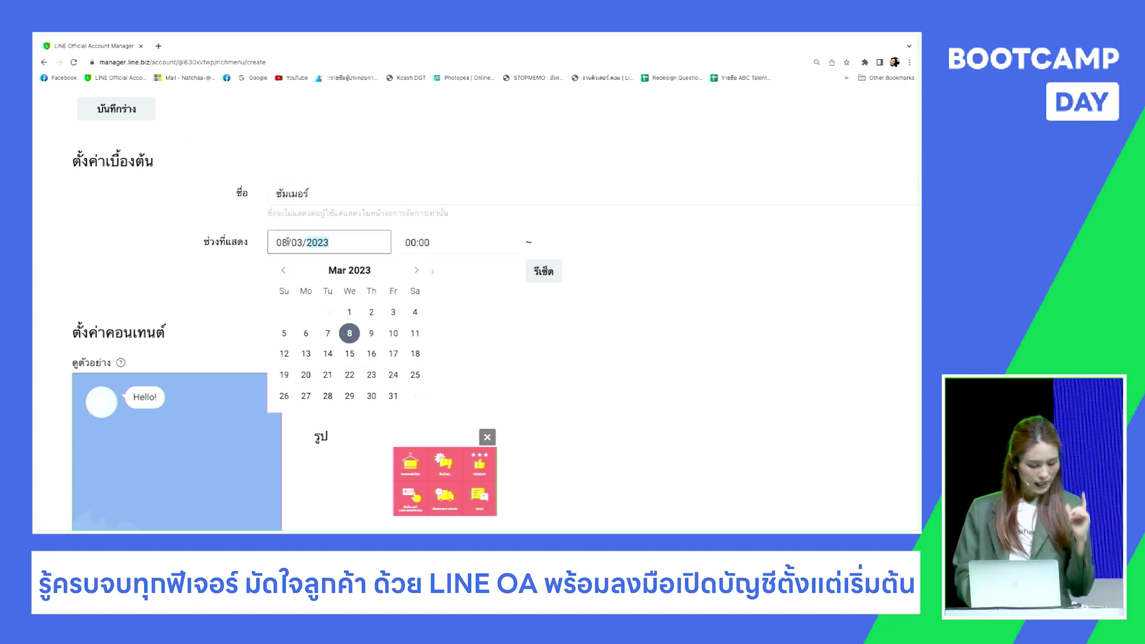
left_click(371, 340)
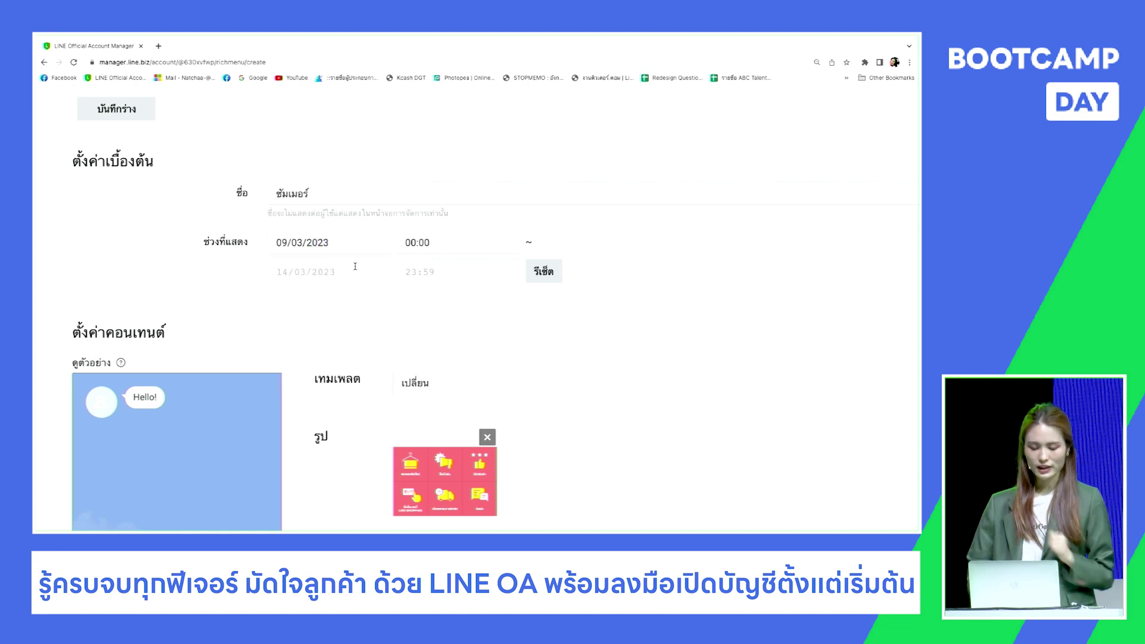
Step: Set the end date of the rich menu's display period to 30/11/2023
left_click(288, 277)
left_click(416, 300)
left_click(417, 300)
left_click(416, 300)
left_click(417, 301)
left_click(417, 301)
left_click(417, 301)
left_click(417, 301)
left_click(416, 300)
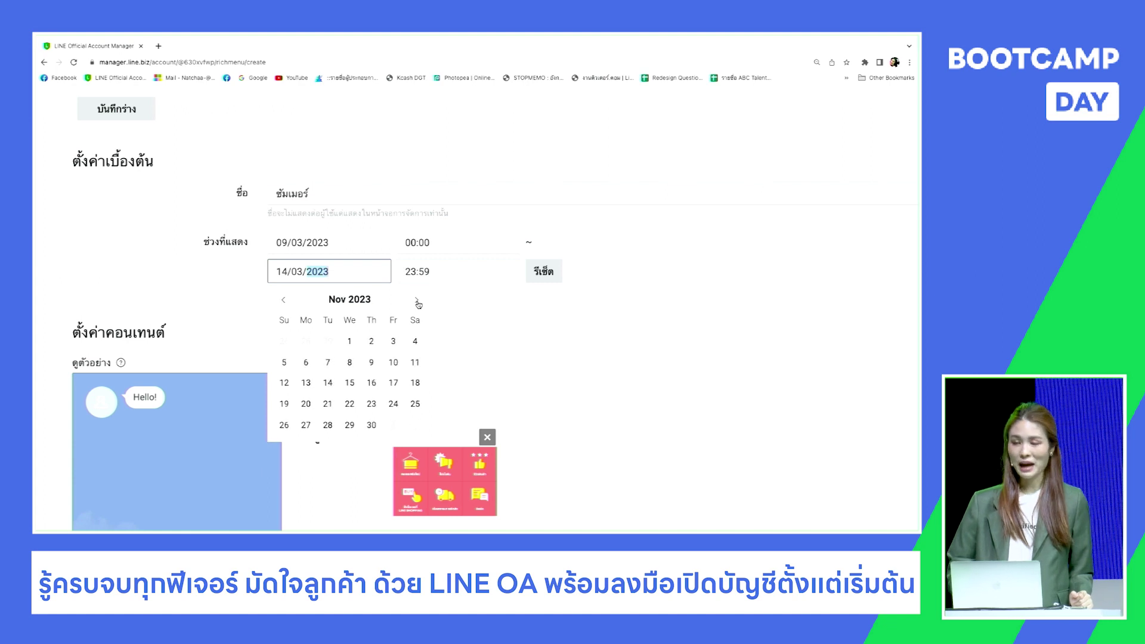
left_click(369, 425)
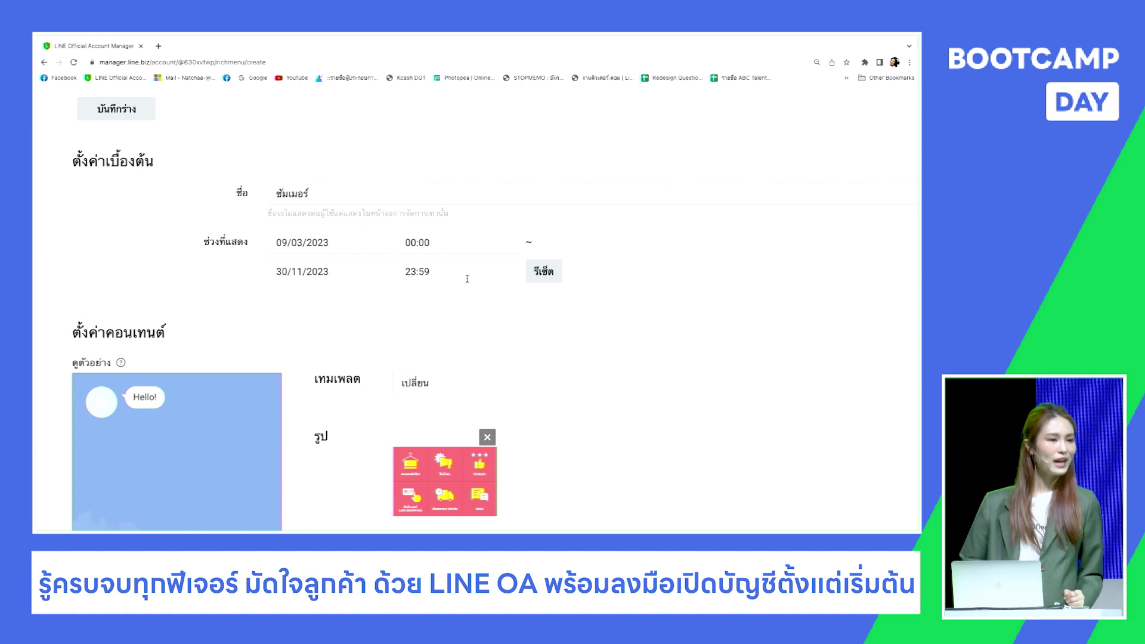
Step: Change the end date of the rich menu's display period to 03/05/2023
left_click(278, 272)
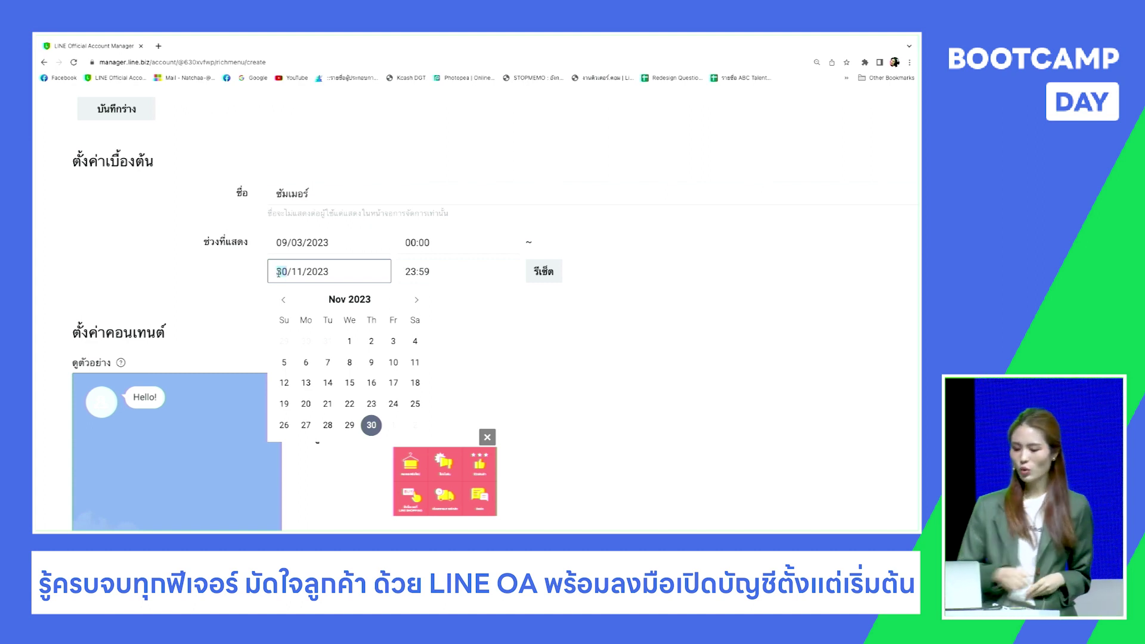
left_click(282, 299)
left_click(282, 299)
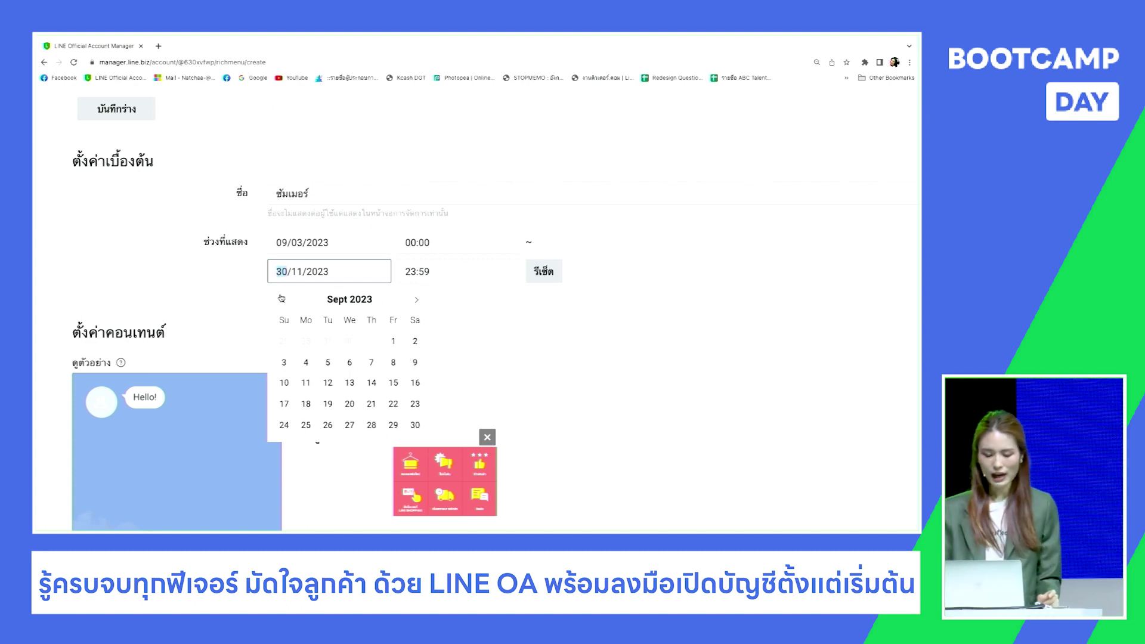
left_click(283, 299)
left_click(282, 300)
left_click(283, 301)
left_click(284, 302)
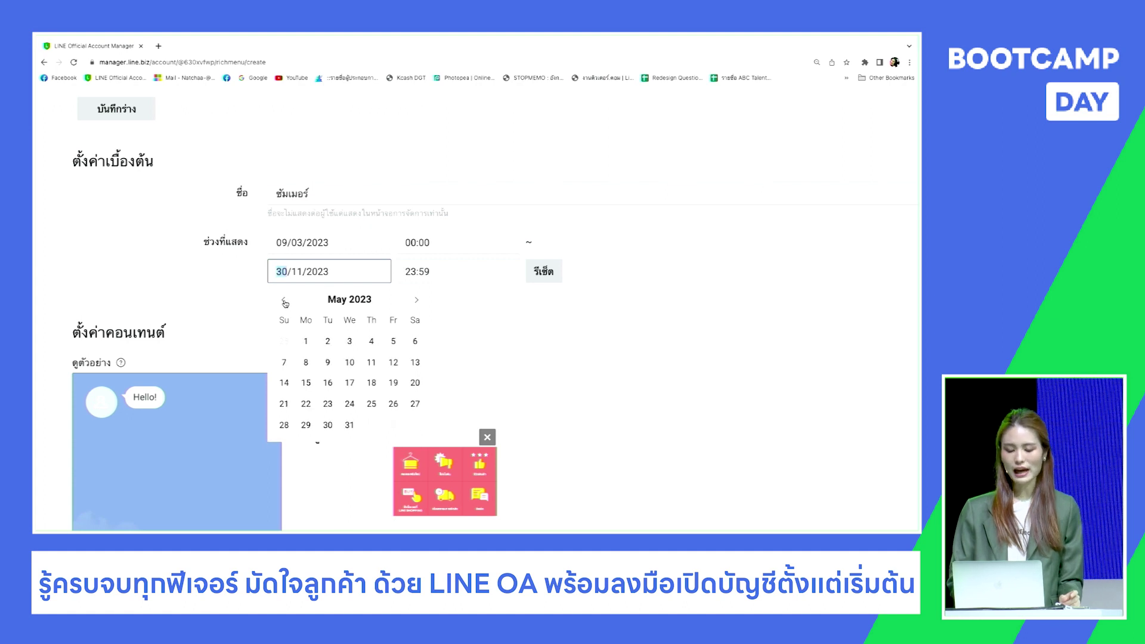
left_click(351, 348)
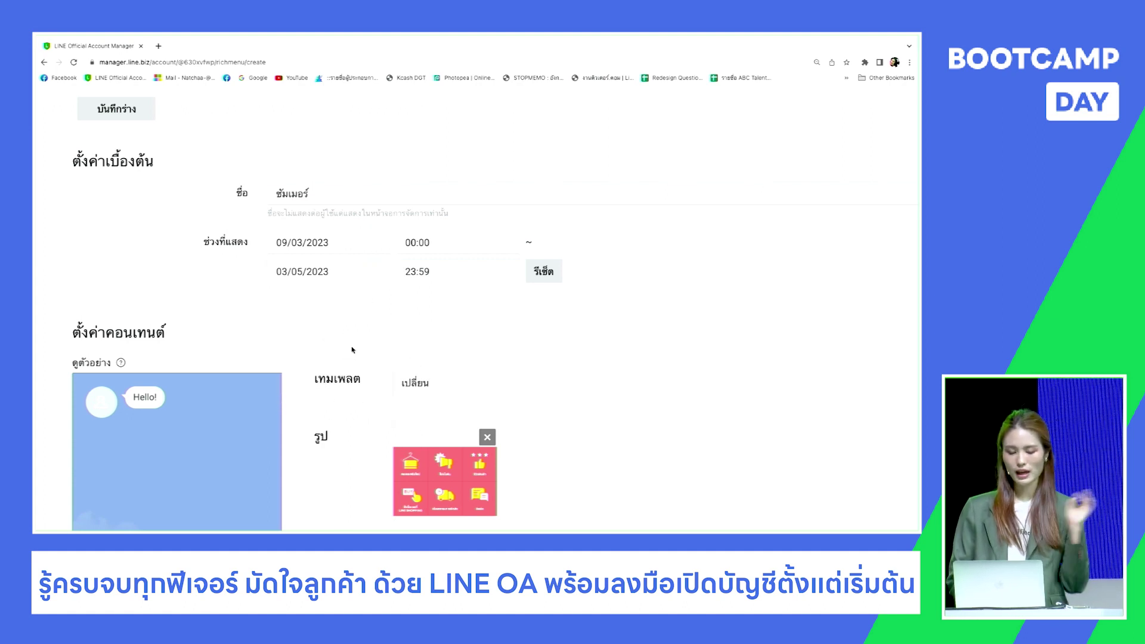
Step: Review the remaining action areas and the menu bar settings at the end of the rich menu form
key("ctrl+minus")
key("ctrl+minus")
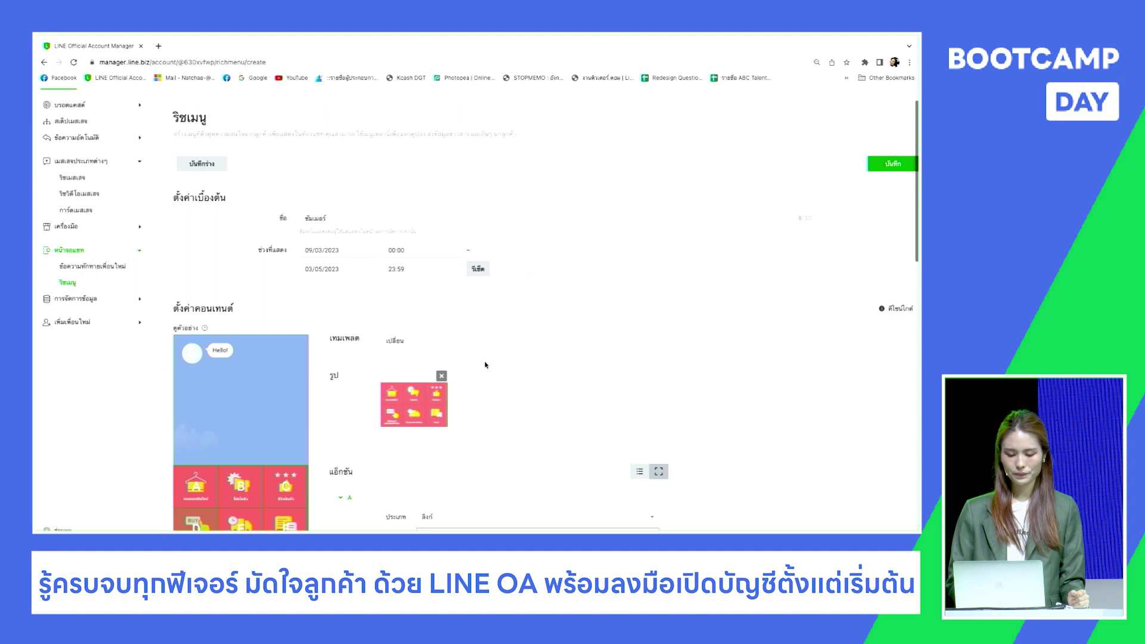
scroll(436, 419, "down", 3)
scroll(437, 419, "down", 10)
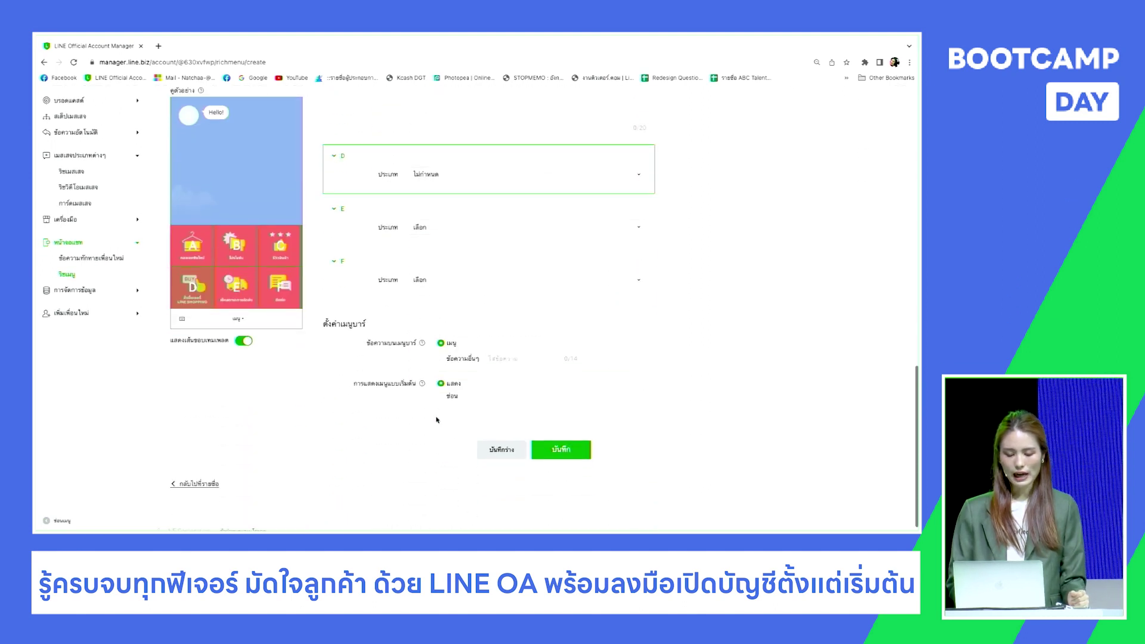
key("ctrl+plus")
key("ctrl+minus")
key("ctrl+plus")
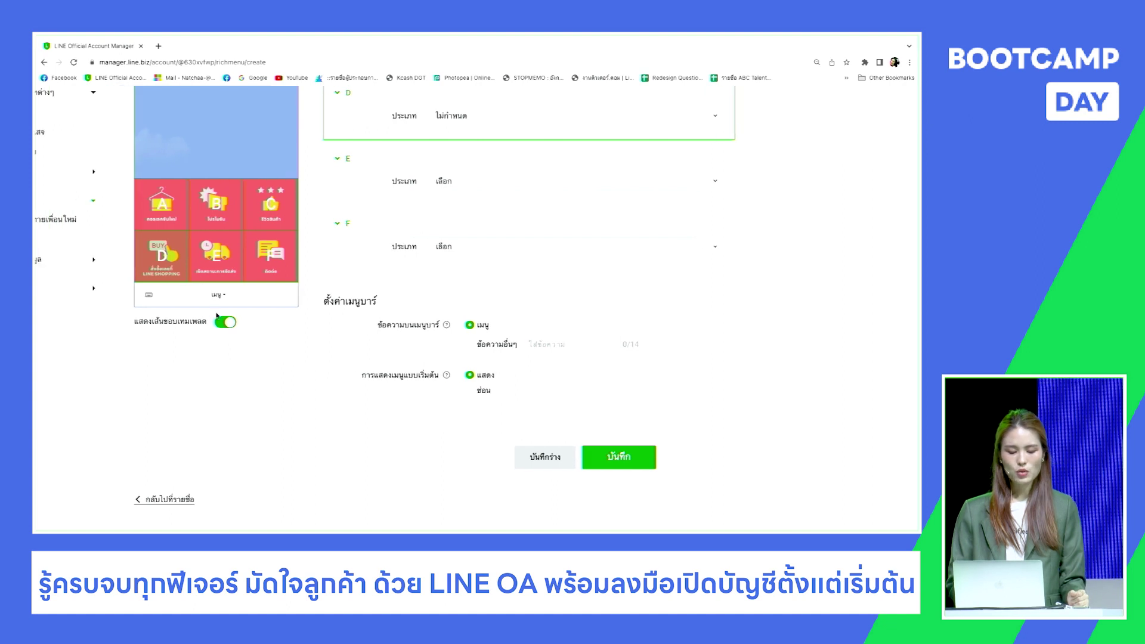
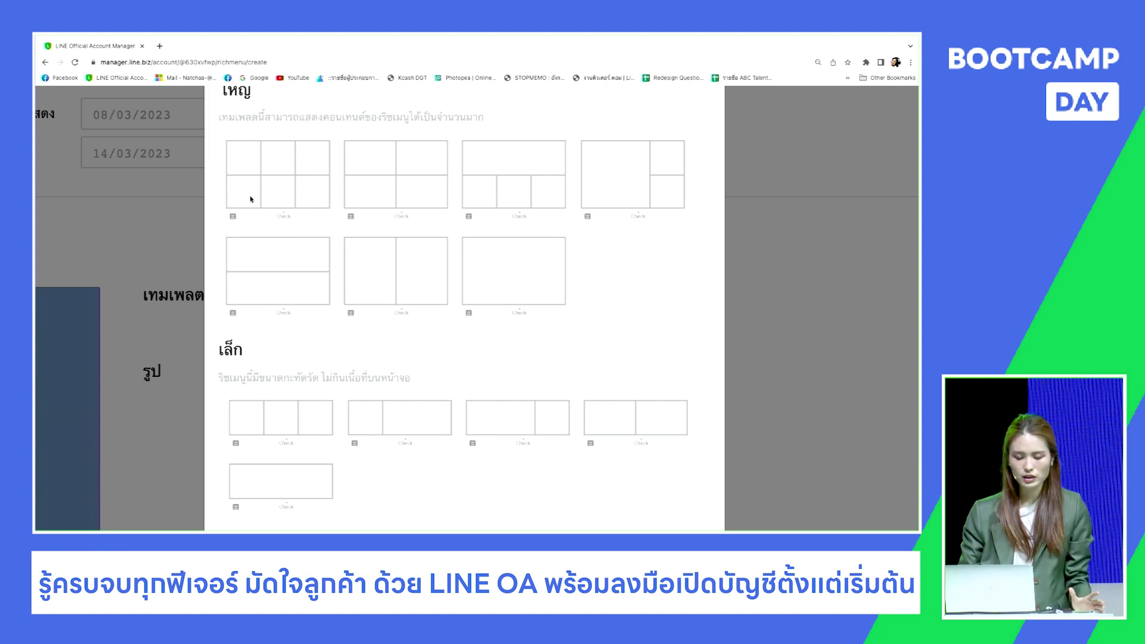
Step: Apply the large (ใหญ่) template with six equal areas to the new rich menu
scroll(239, 196, "up", 5)
scroll(251, 199, "up", 1)
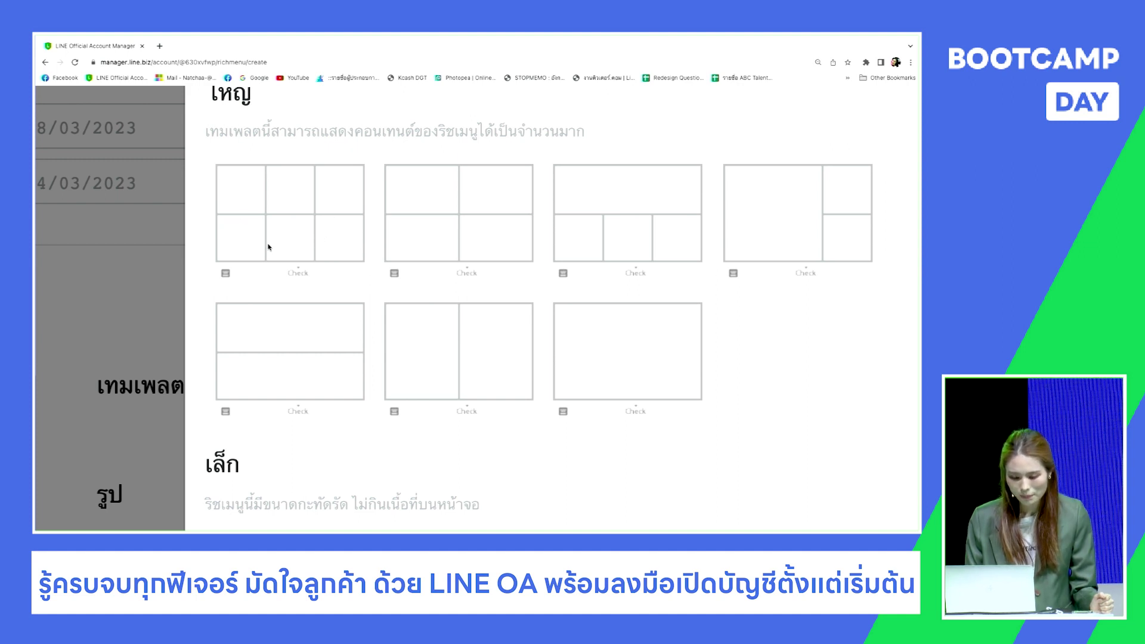
left_click(285, 222)
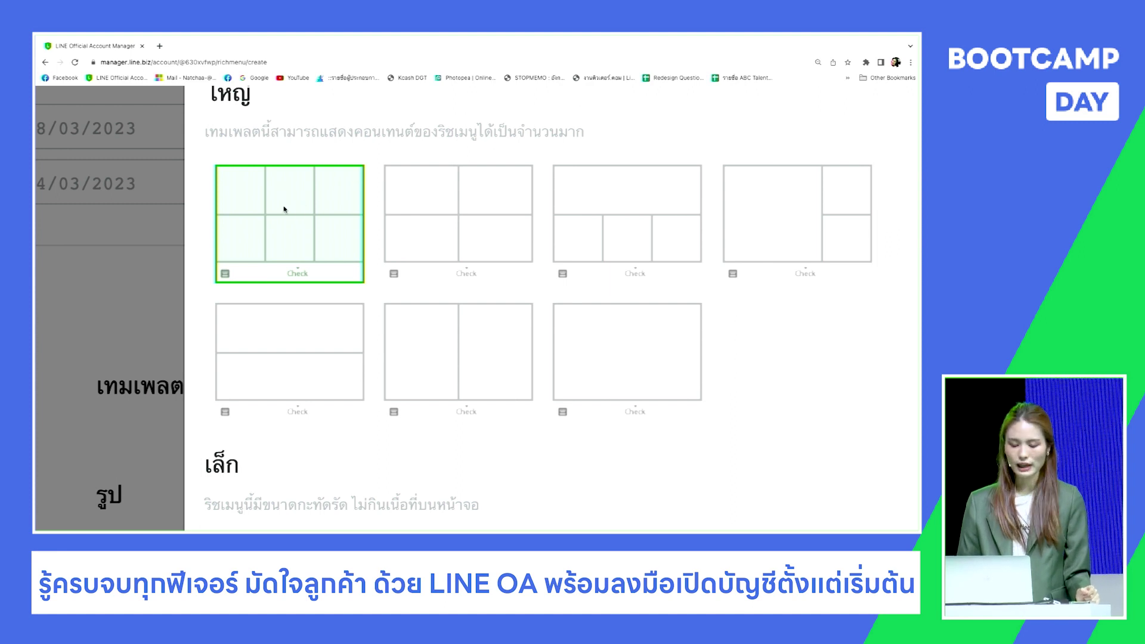
key("super+minus")
key("super+minus")
key("super+minus")
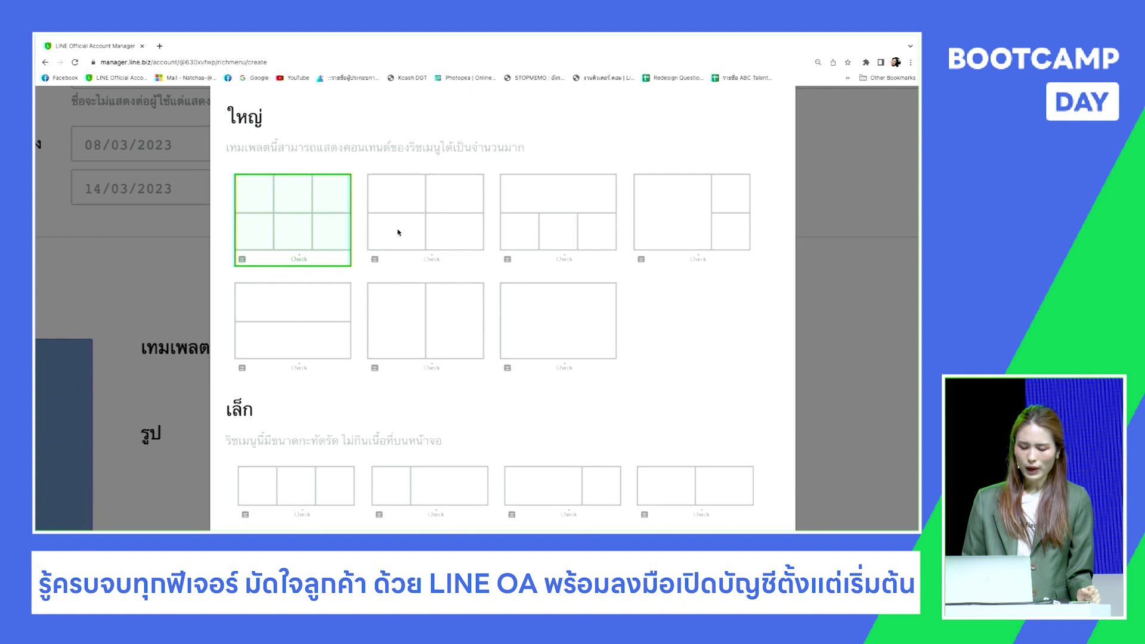
key("super+minus")
key("super+minus")
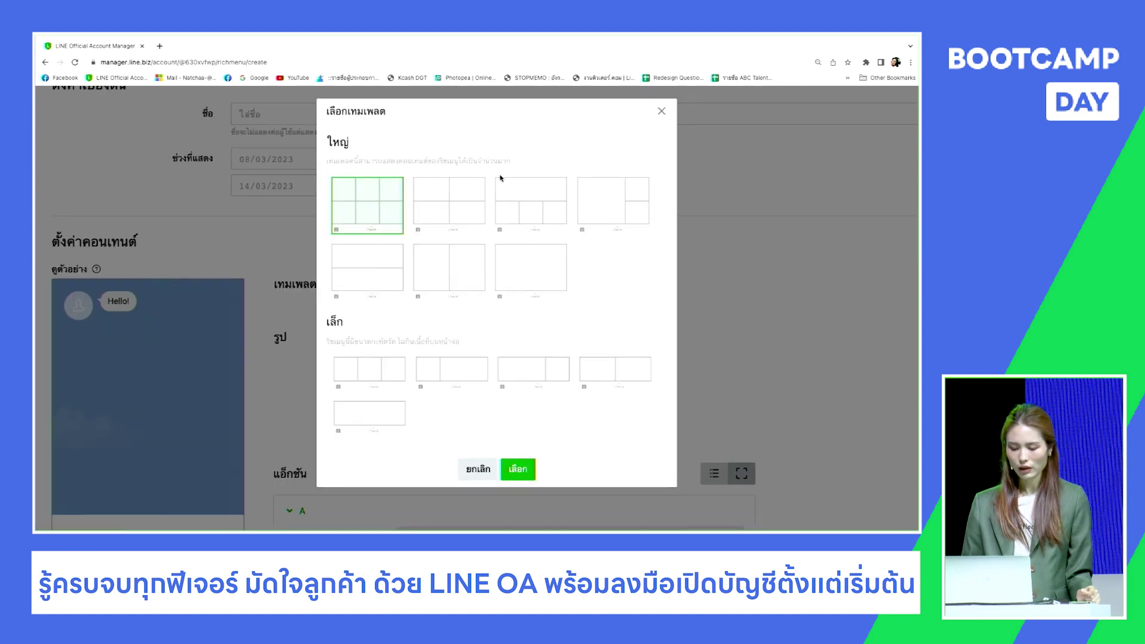
left_click(517, 469)
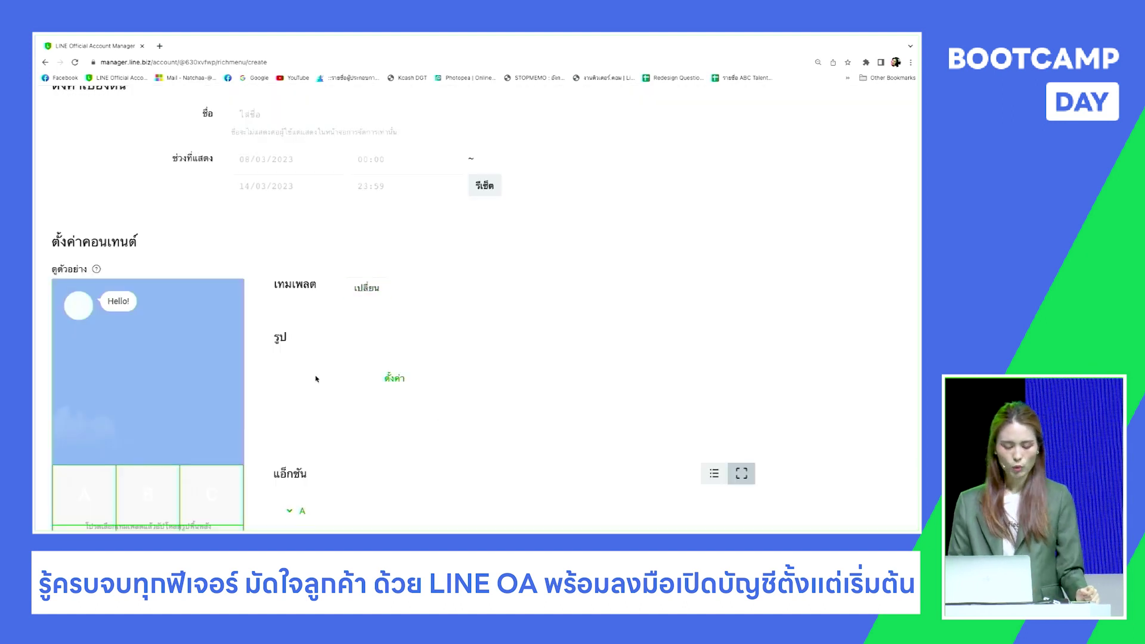
Step: Set area B's action type to link (ลิงก์) and start editing its link address
scroll(316, 379, "down", 1)
scroll(229, 427, "down", 2)
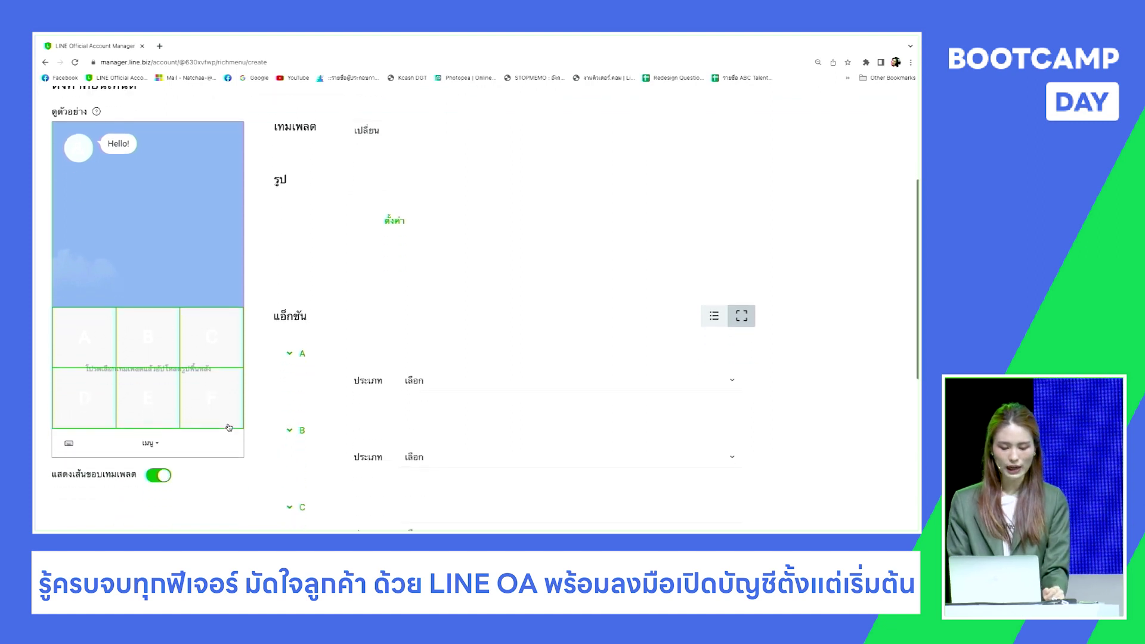
left_click(515, 421)
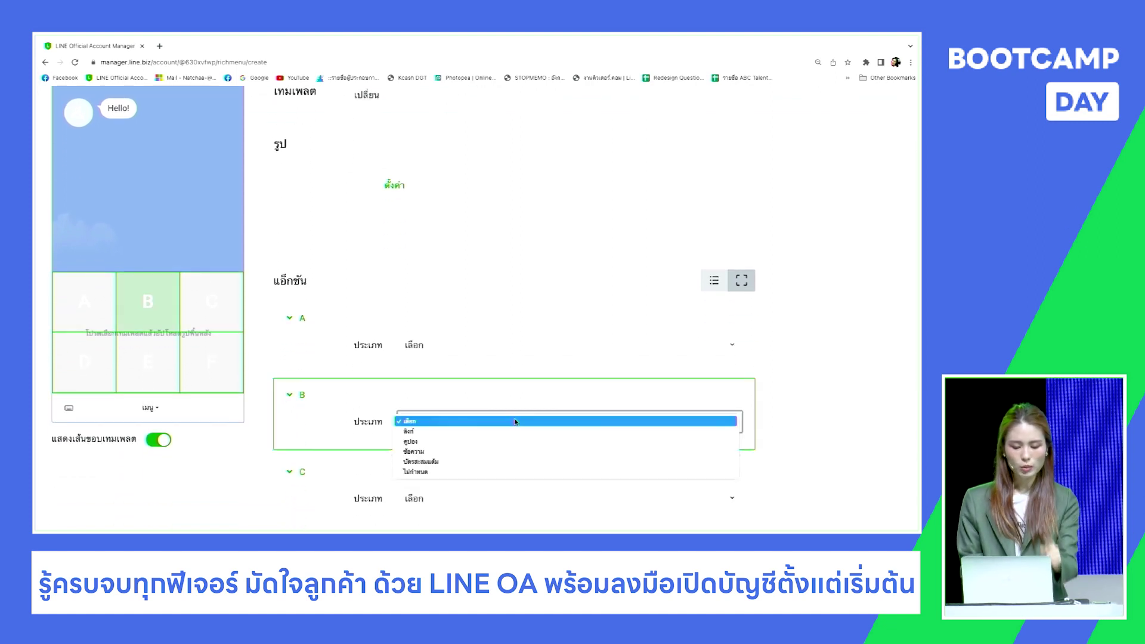
left_click(461, 432)
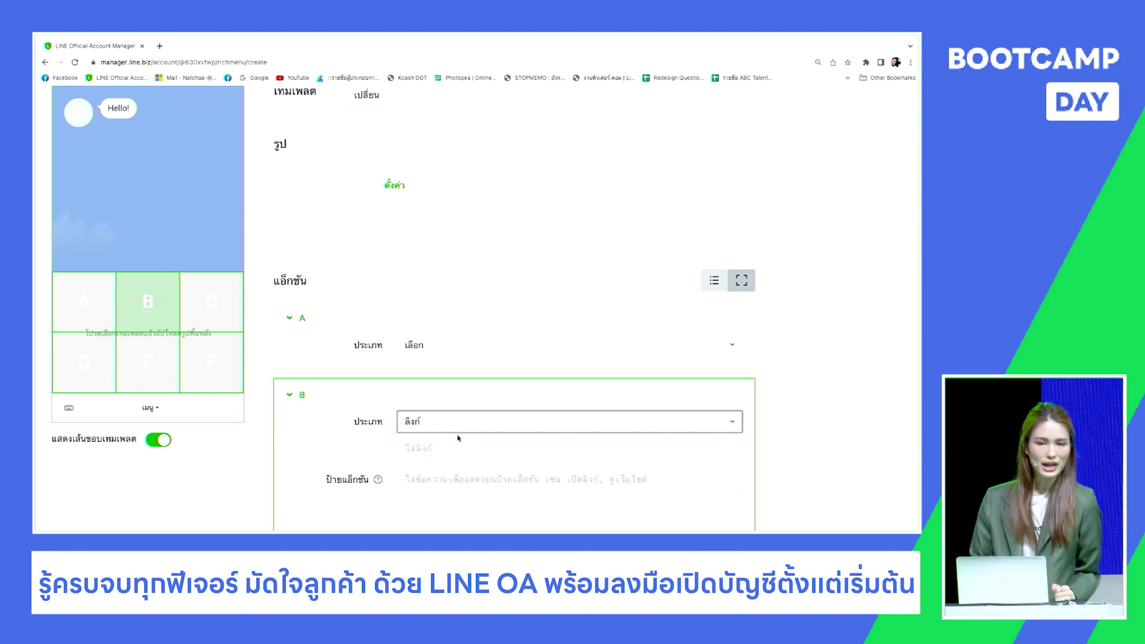
scroll(458, 438, "down", 2)
left_click(423, 364)
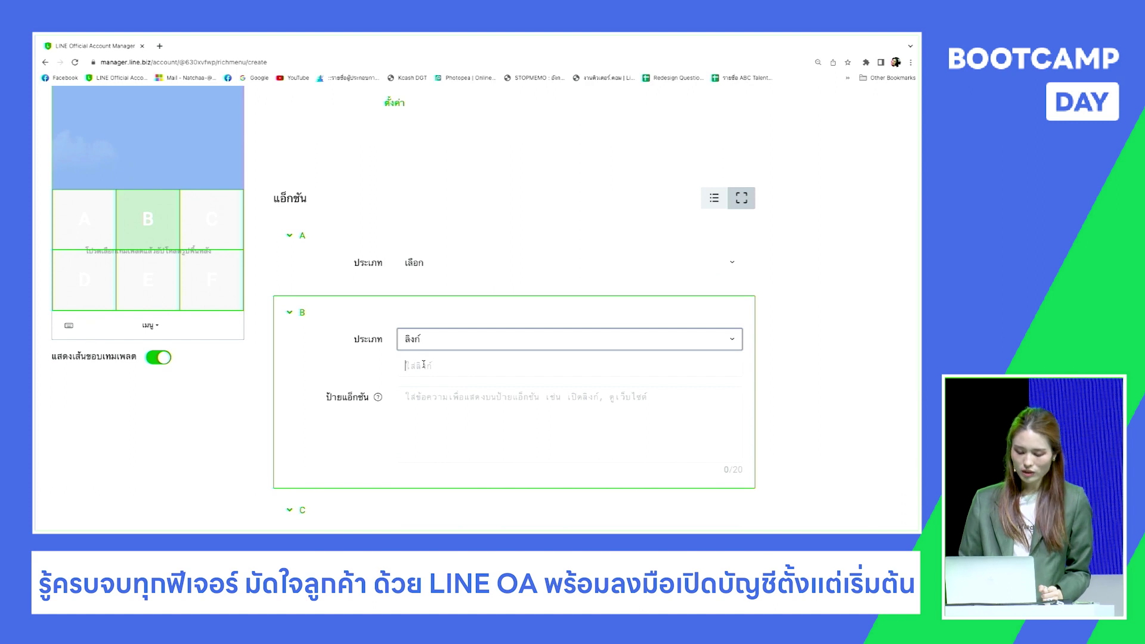
Step: Set area C's action type to link (ลิงก์) and start editing its link address
scroll(432, 418, "down", 1)
left_click(437, 457)
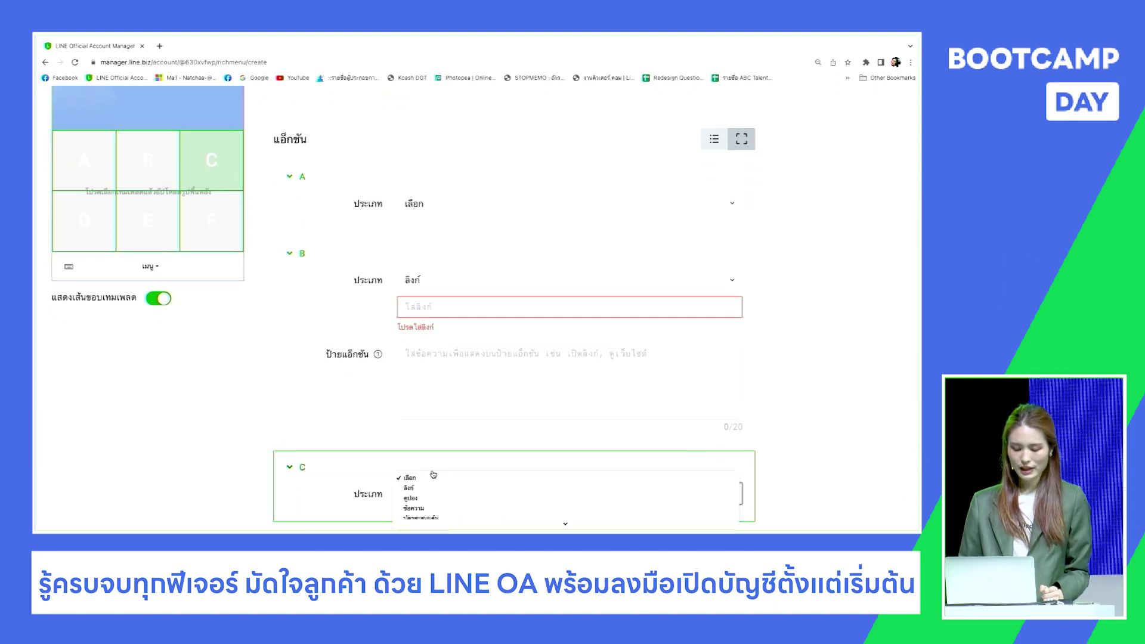
left_click(444, 486)
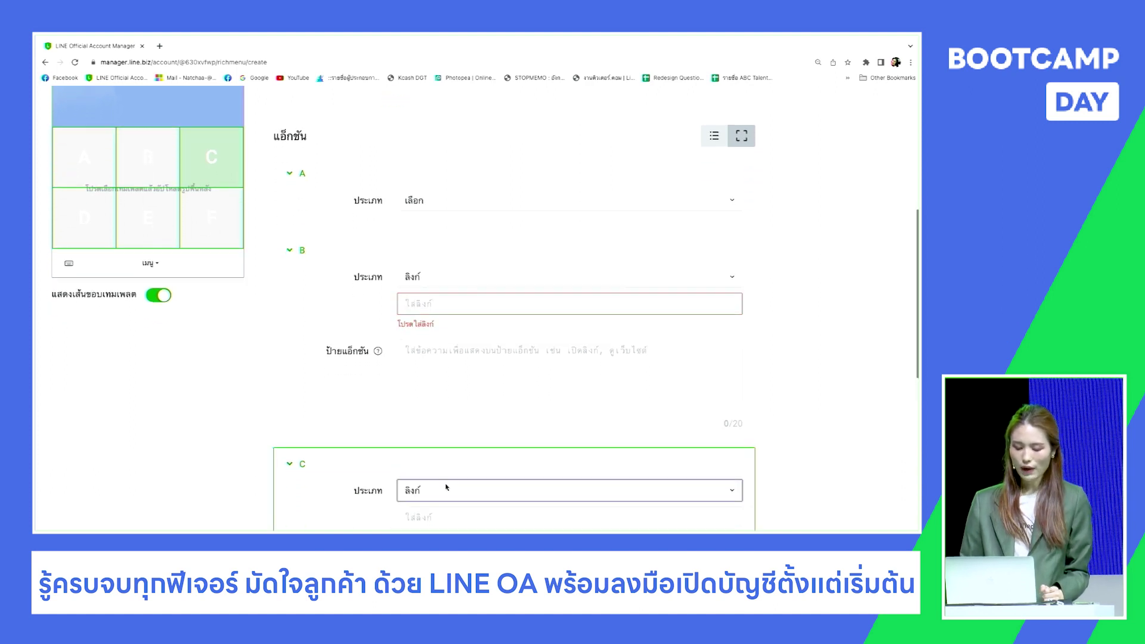
scroll(446, 487, "down", 1)
left_click(439, 480)
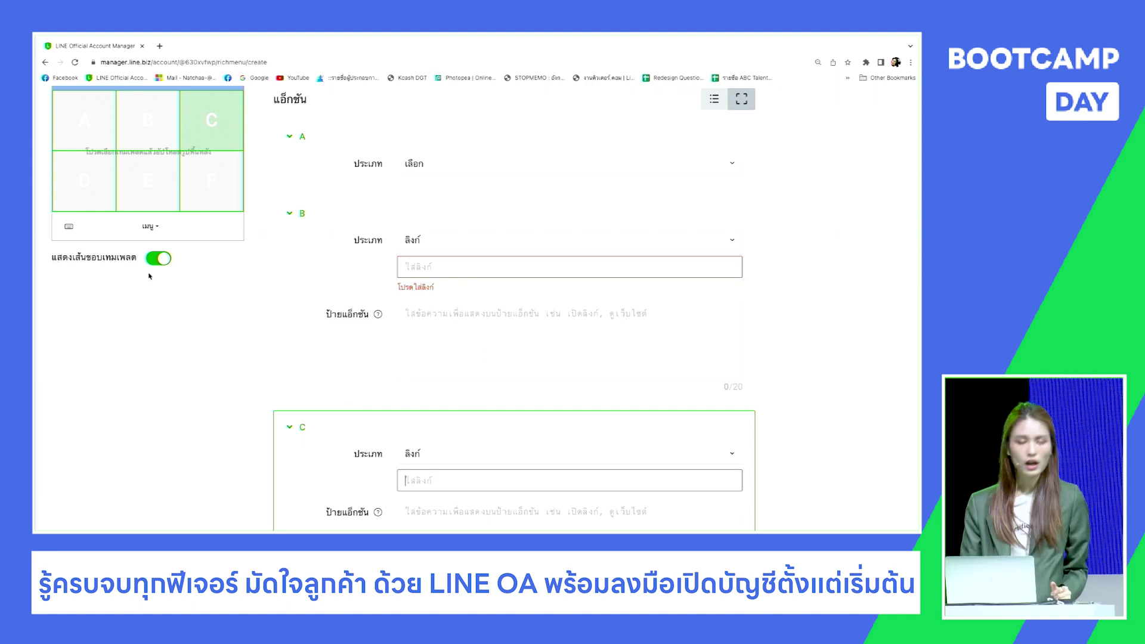
key("ctrl+plus")
key("ctrl+plus")
key("ctrl+plus")
key("ctrl+plus")
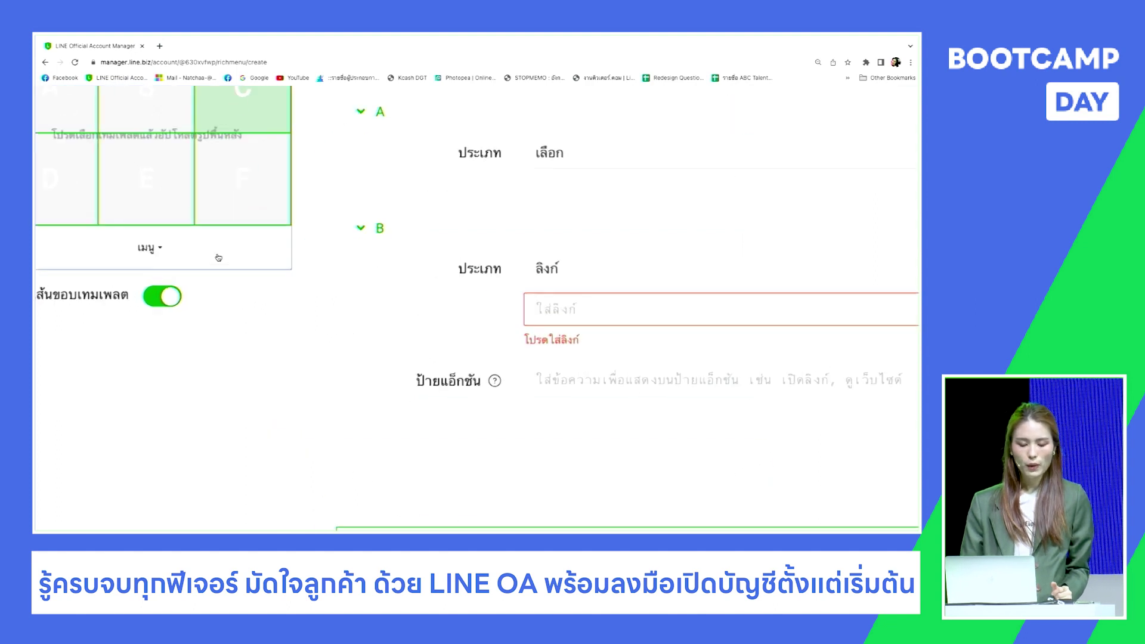